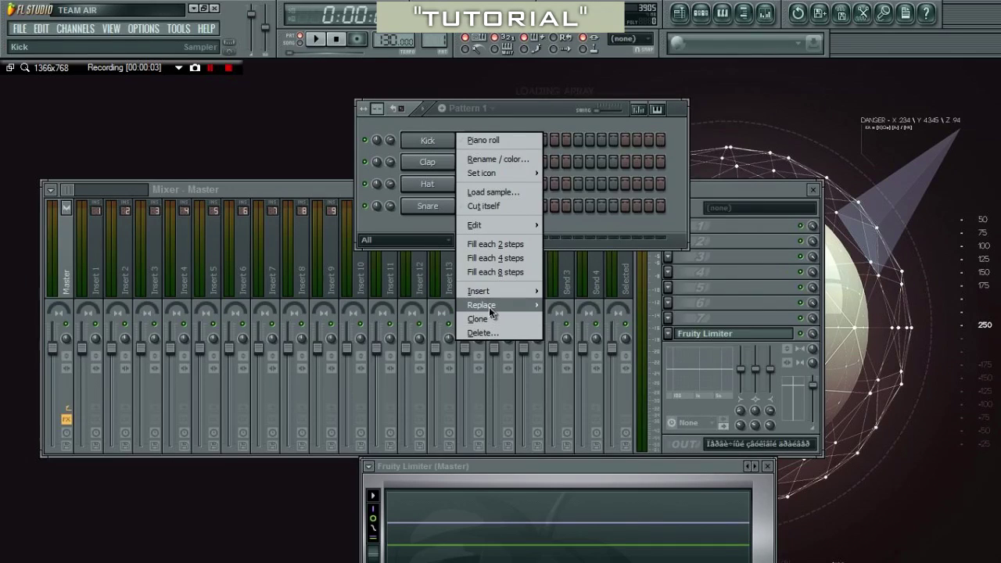
Replace the Kick channel with the FPC drum machine and audition its default drum pads.
{"action": "mouse_move", "coordinate": [499, 308]}
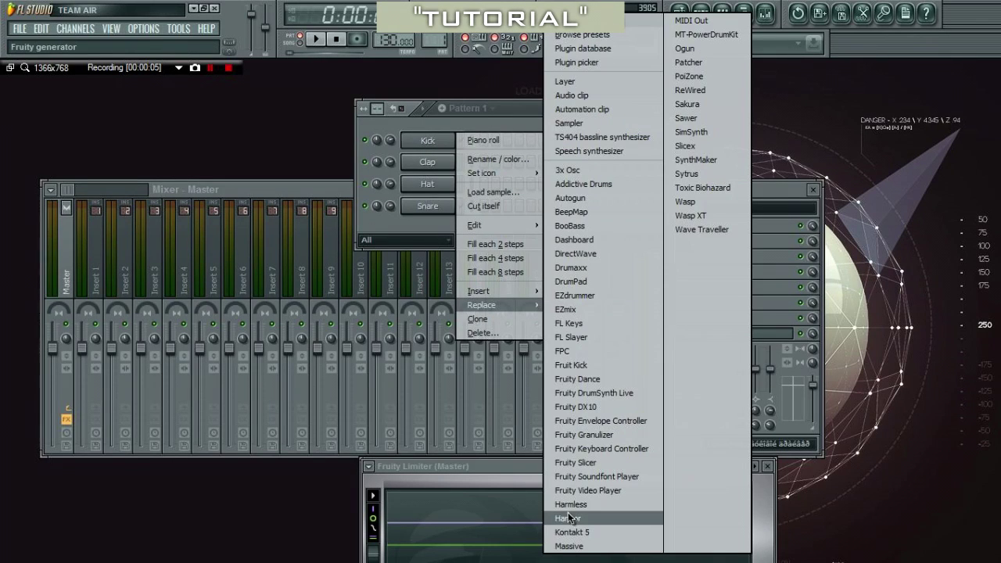
{"action": "left_click", "coordinate": [571, 351]}
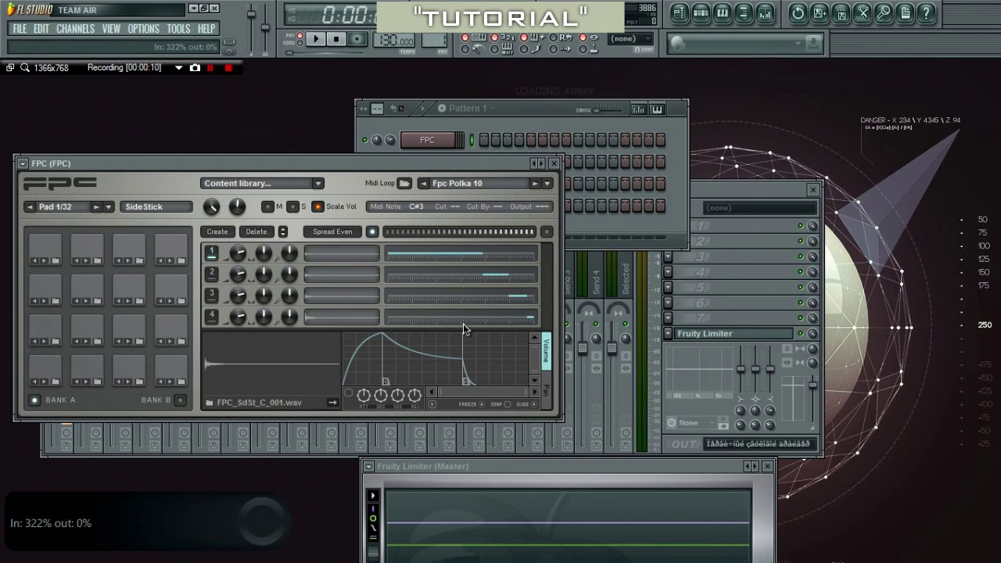
{"action": "left_click", "coordinate": [84, 366]}
{"action": "left_click", "coordinate": [63, 333]}
{"action": "left_click", "coordinate": [88, 331]}
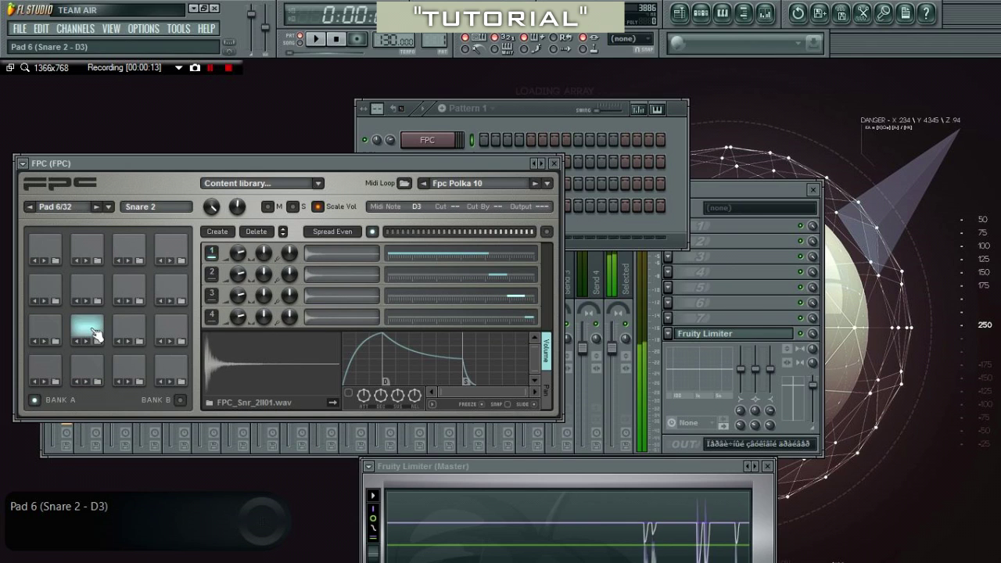
{"action": "left_click", "coordinate": [130, 333]}
{"action": "left_click", "coordinate": [164, 327]}
{"action": "left_click", "coordinate": [172, 287]}
{"action": "left_click", "coordinate": [130, 287]}
{"action": "left_click", "coordinate": [177, 251]}
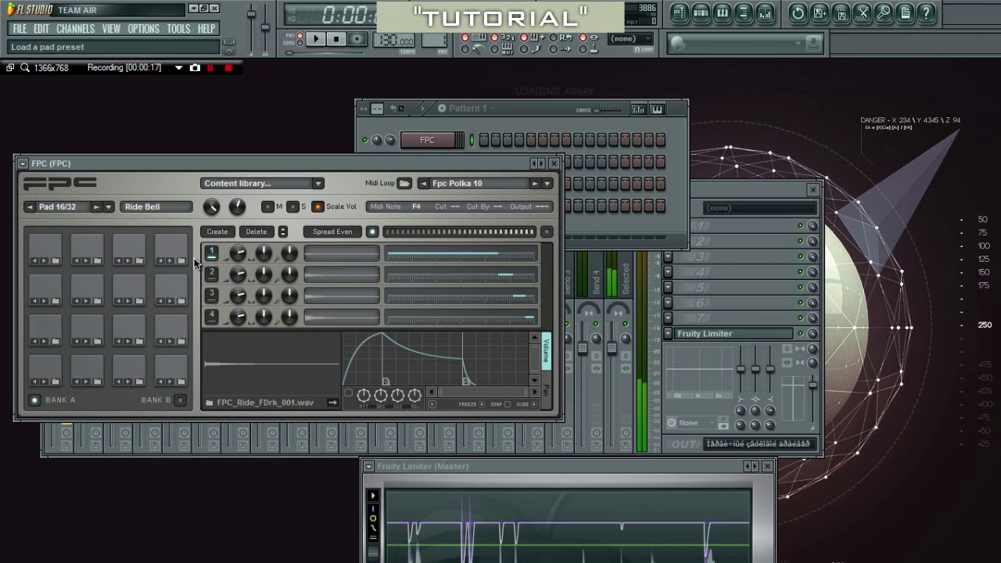
Load the Core 210 preset in FPC and reposition its window.
{"action": "right_click", "coordinate": [539, 163]}
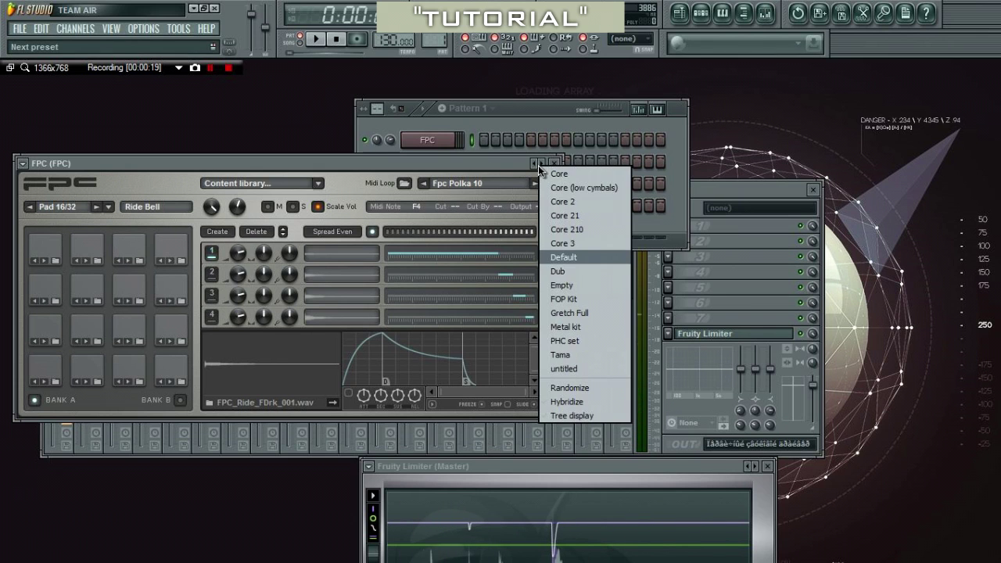
{"action": "left_click", "coordinate": [568, 229]}
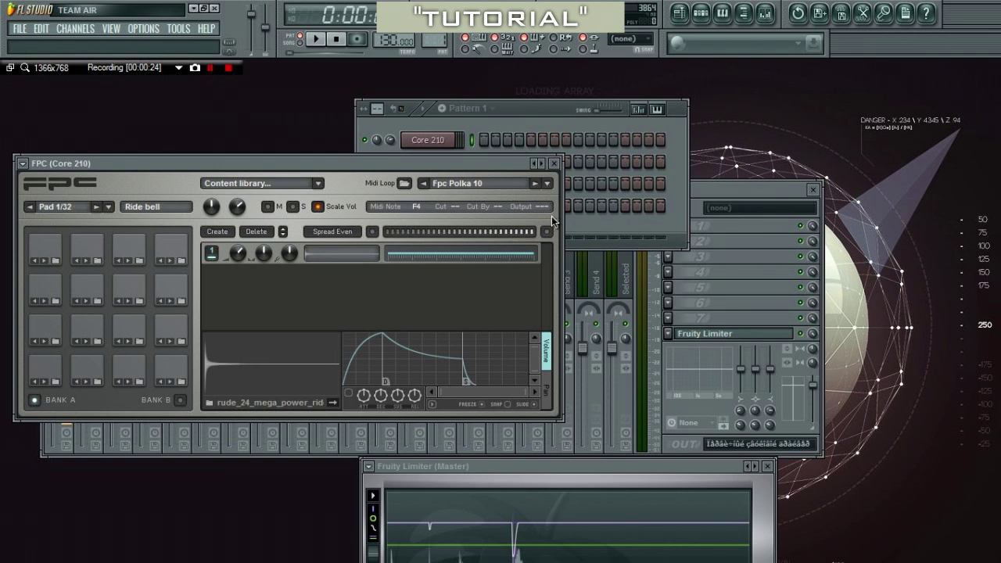
{"action": "left_click_drag", "start_coordinate": [433, 162], "coordinate": [563, 146]}
Audition the Core 210 kit's kick, snare, hat, tom and cymbal pads, and close the FPC window.
{"action": "left_click", "coordinate": [216, 354]}
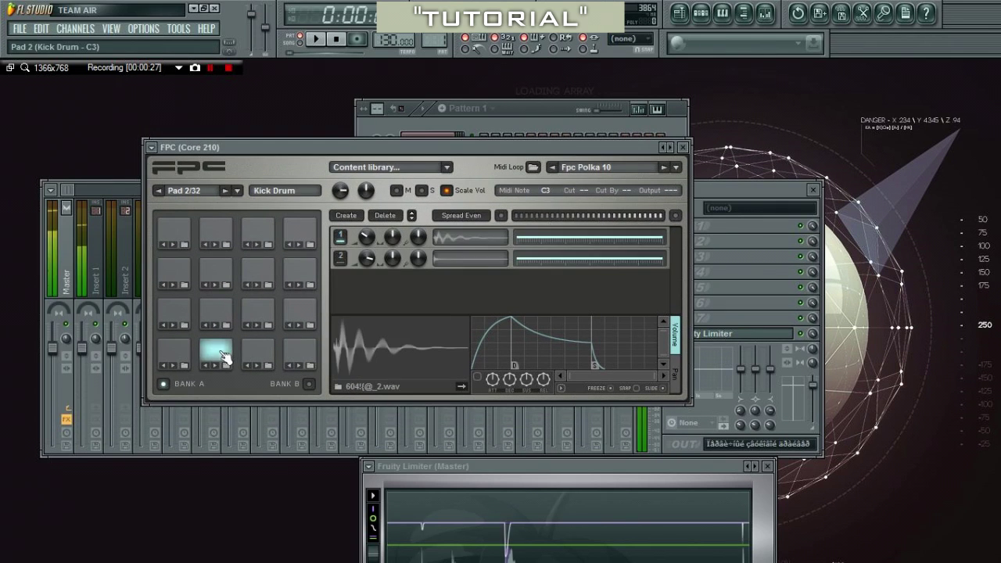
{"action": "left_click", "coordinate": [181, 314]}
{"action": "left_click", "coordinate": [219, 313]}
{"action": "left_click", "coordinate": [262, 316]}
{"action": "left_click", "coordinate": [301, 317]}
{"action": "left_click", "coordinate": [262, 275]}
{"action": "left_click", "coordinate": [212, 276]}
{"action": "left_click", "coordinate": [174, 270]}
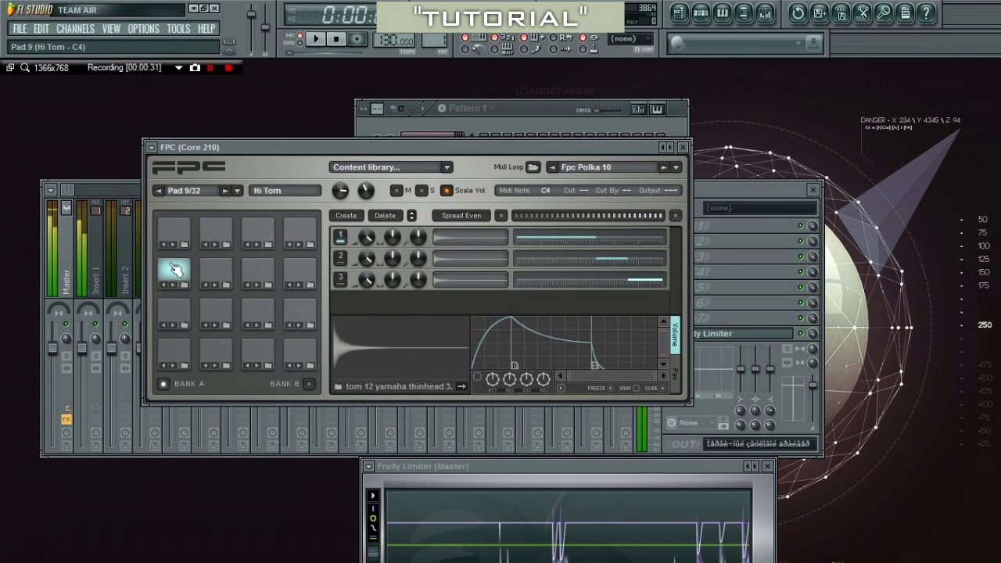
{"action": "left_click", "coordinate": [192, 237]}
{"action": "left_click", "coordinate": [216, 237]}
{"action": "left_click", "coordinate": [261, 239]}
{"action": "left_click", "coordinate": [300, 236]}
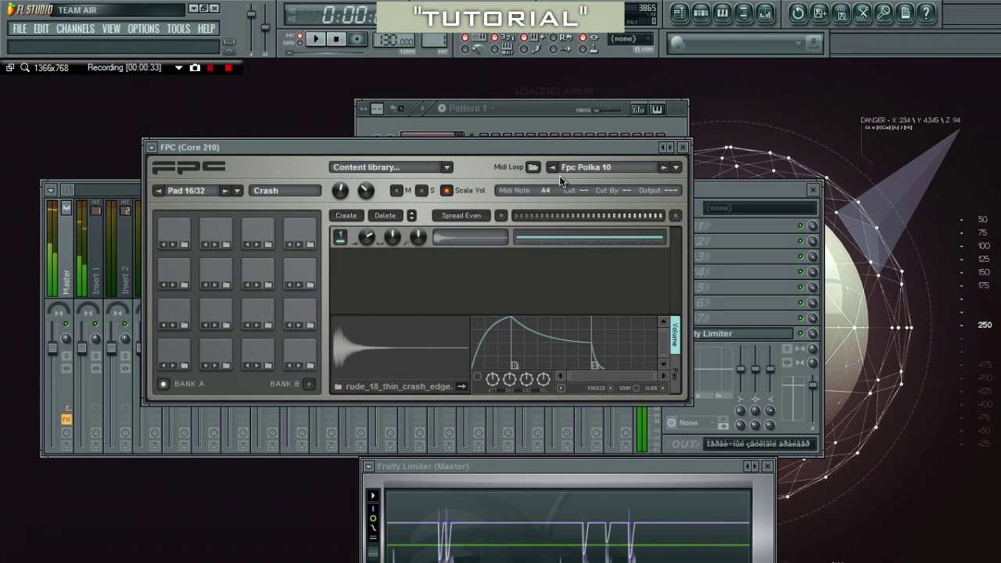
{"action": "left_click", "coordinate": [686, 148]}
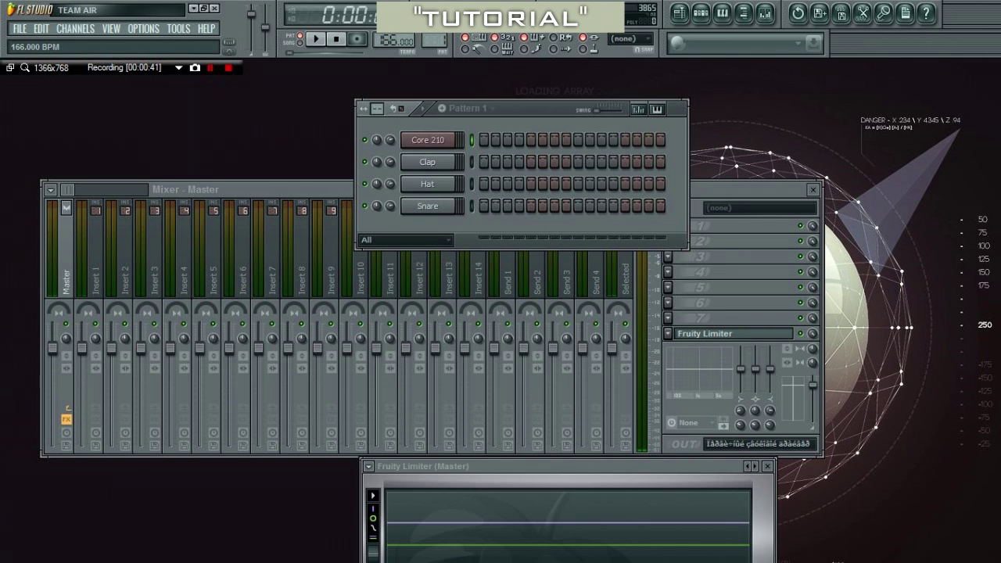
Open the Core 210 channel's piano roll and place a half-beat kick drum note at the start of bar 1.
{"action": "right_click", "coordinate": [434, 140]}
{"action": "left_click", "coordinate": [466, 144]}
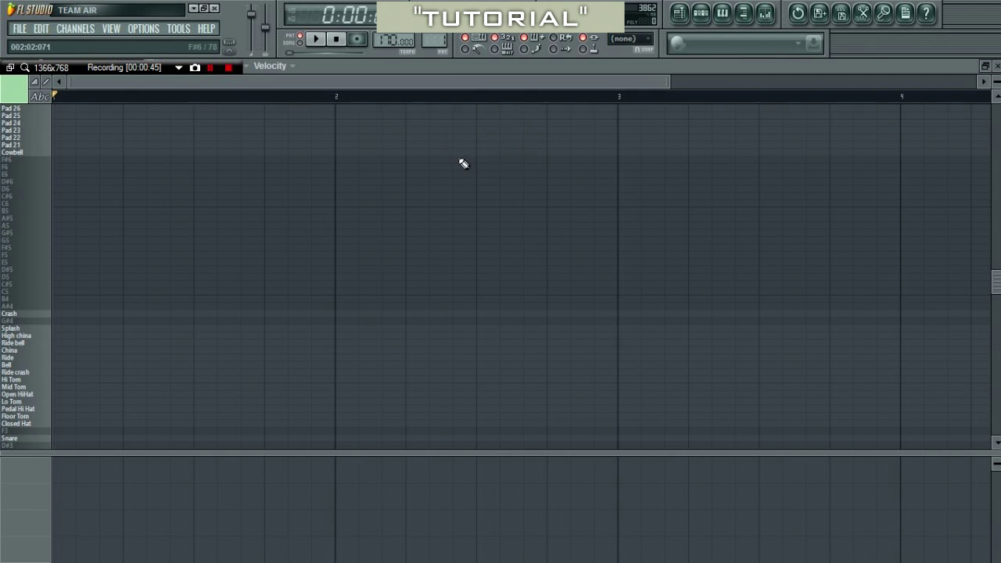
{"action": "scroll", "coordinate": [206, 264], "scroll_direction": "down", "scroll_amount": 6}
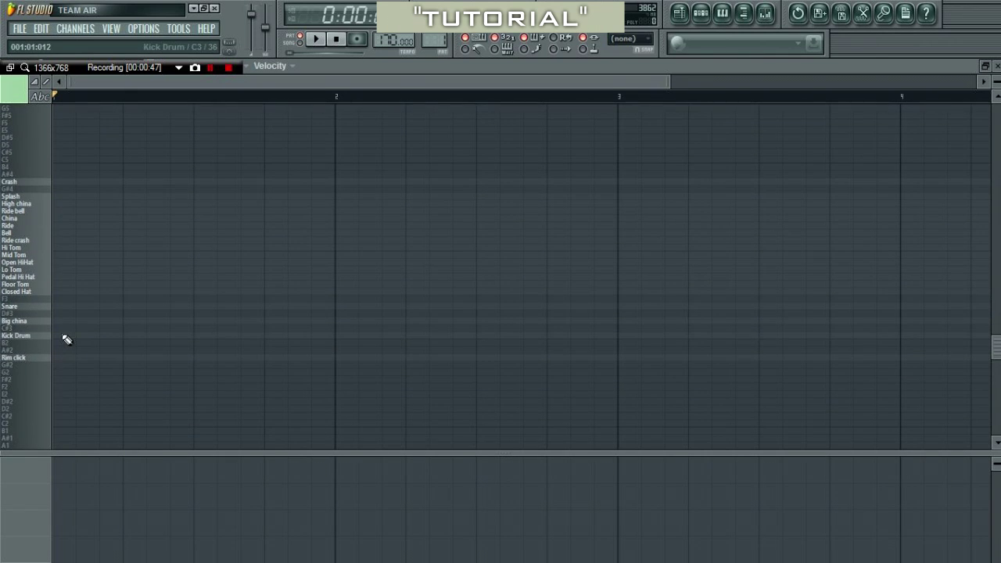
{"action": "left_click", "coordinate": [59, 336]}
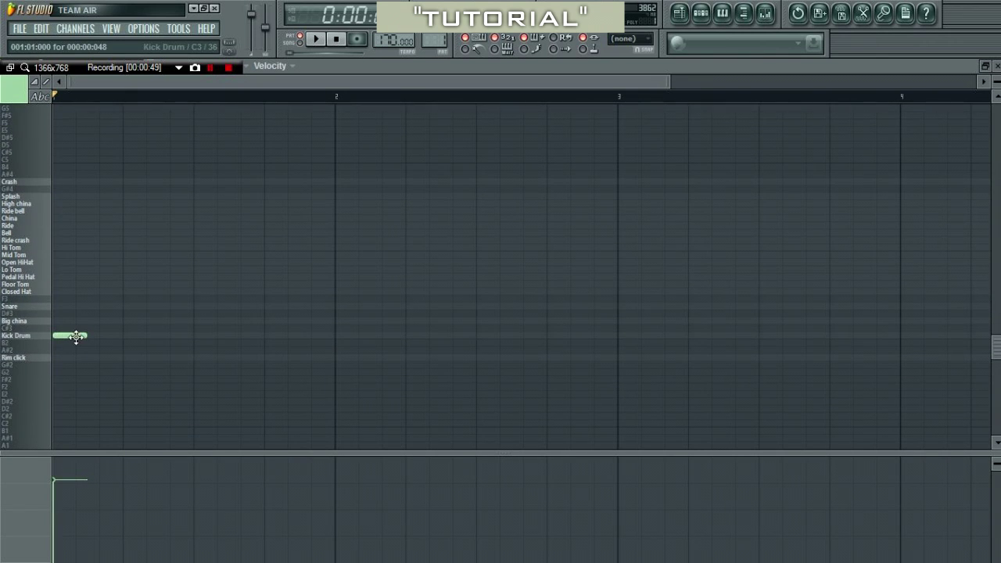
Set the piano roll snap to 1/4 beat and add two quarter-beat kick notes in the second half of beat 1.
{"action": "left_click_drag", "start_coordinate": [88, 72], "coordinate": [836, 56]}
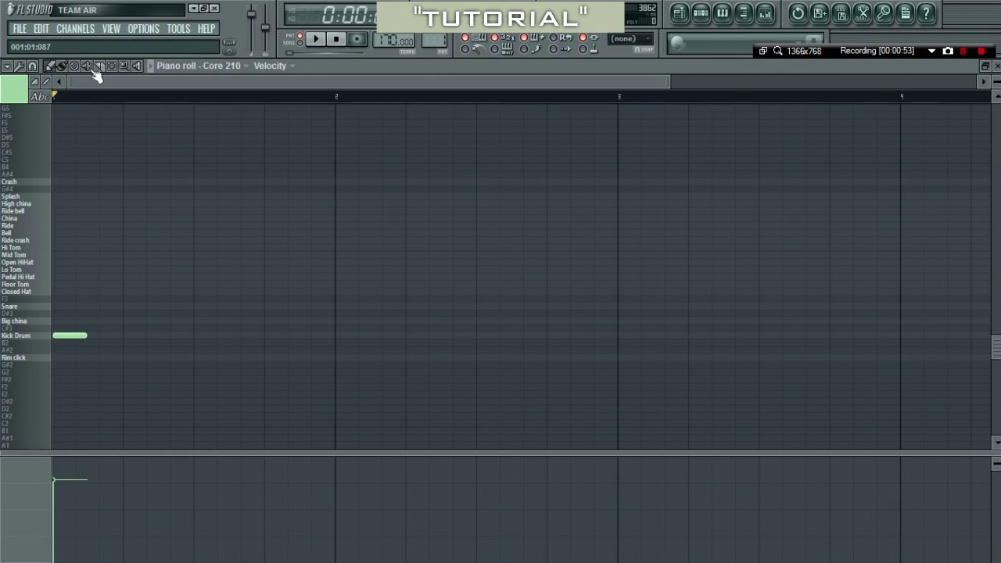
{"action": "left_click", "coordinate": [35, 67]}
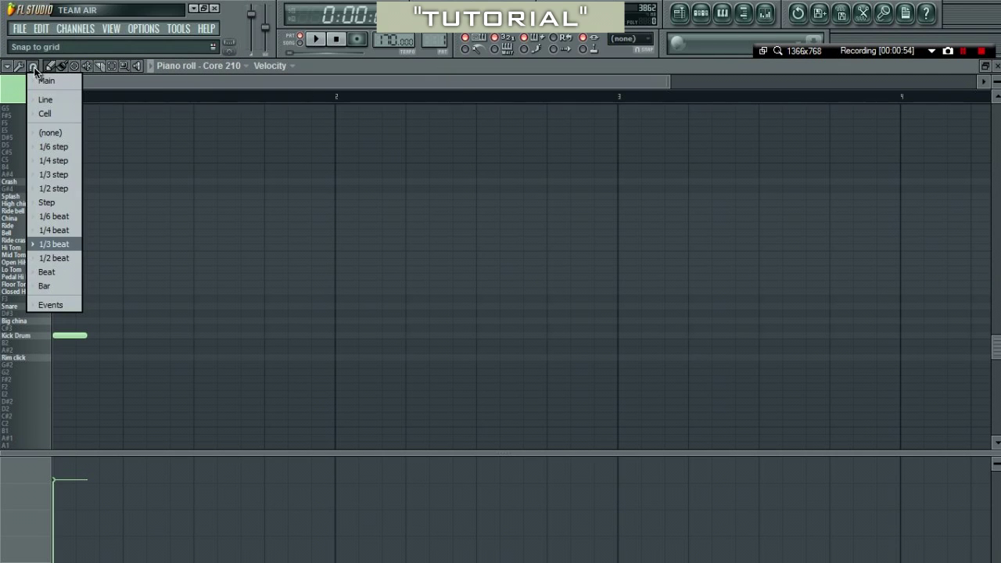
{"action": "left_click", "coordinate": [73, 221]}
{"action": "scroll", "coordinate": [149, 370], "scroll_direction": "up", "scroll_amount": 2}
{"action": "scroll", "coordinate": [148, 370], "scroll_direction": "up", "scroll_amount": 2}
{"action": "left_click_drag", "start_coordinate": [209, 78], "coordinate": [97, 206]}
{"action": "left_click", "coordinate": [245, 335]}
{"action": "left_click_drag", "start_coordinate": [298, 336], "coordinate": [238, 336]}
{"action": "left_click", "coordinate": [244, 336]}
Place quarter-beat snare notes on beats 2 and 4 of bar 1, with four spaced kick notes between them.
{"action": "left_click", "coordinate": [302, 309]}
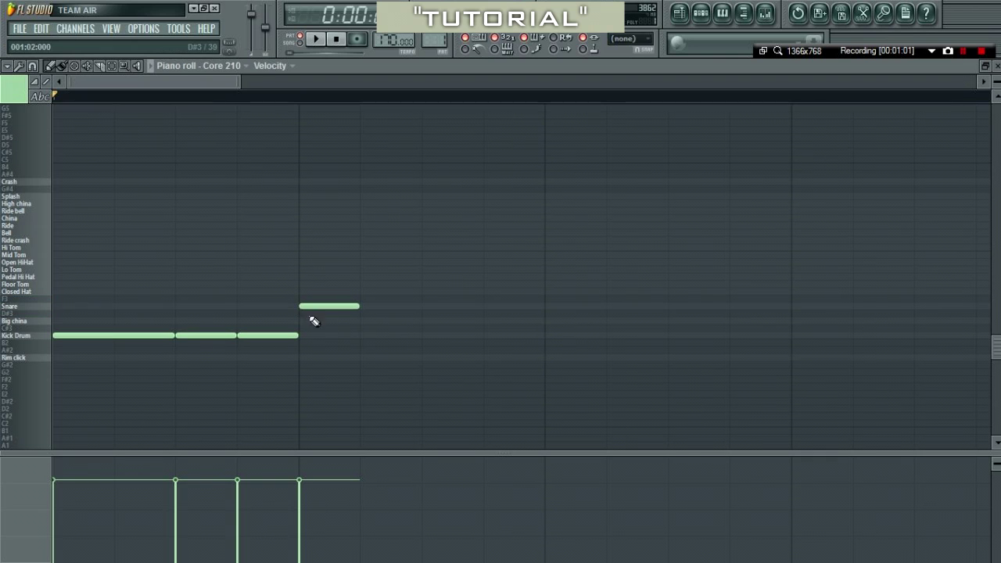
{"action": "left_click", "coordinate": [365, 337]}
{"action": "left_click", "coordinate": [491, 337]}
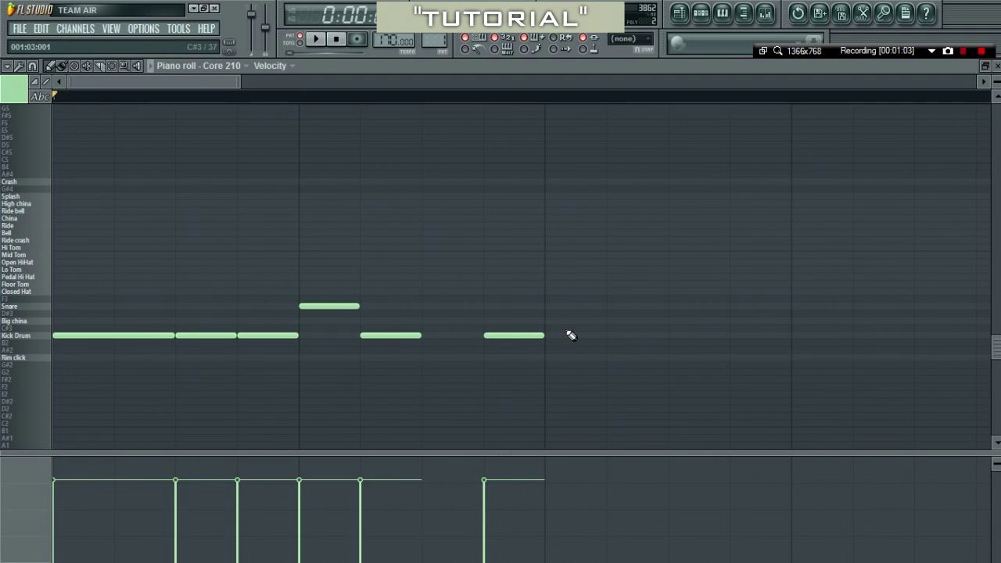
{"action": "left_click", "coordinate": [635, 336]}
{"action": "left_click", "coordinate": [733, 336]}
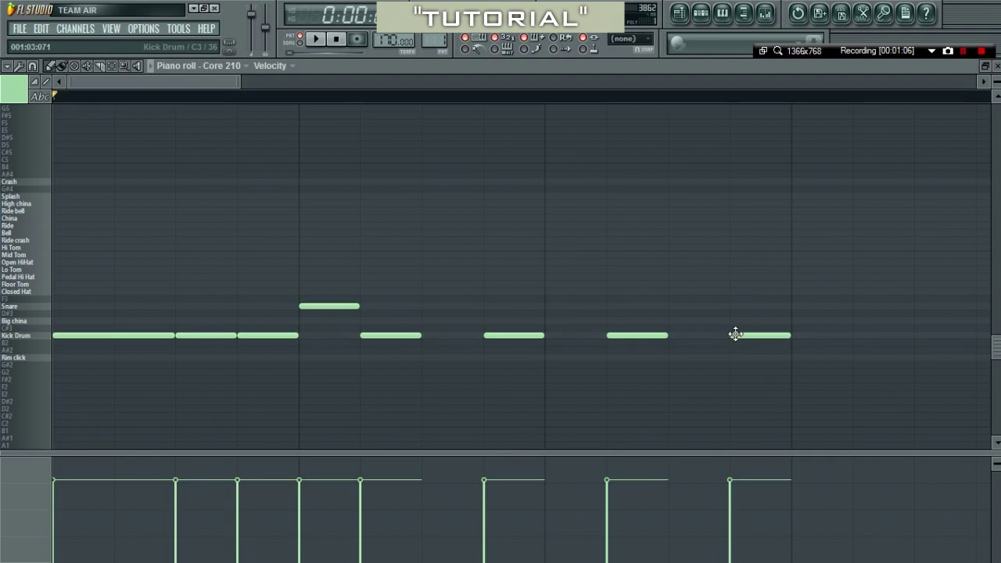
{"action": "left_click", "coordinate": [804, 305]}
Fill the second half of beat 4 in bar 1 with four consecutive 1/8-beat kick notes.
{"action": "scroll", "coordinate": [751, 343], "scroll_direction": "down", "scroll_amount": 2}
{"action": "left_click", "coordinate": [677, 329]}
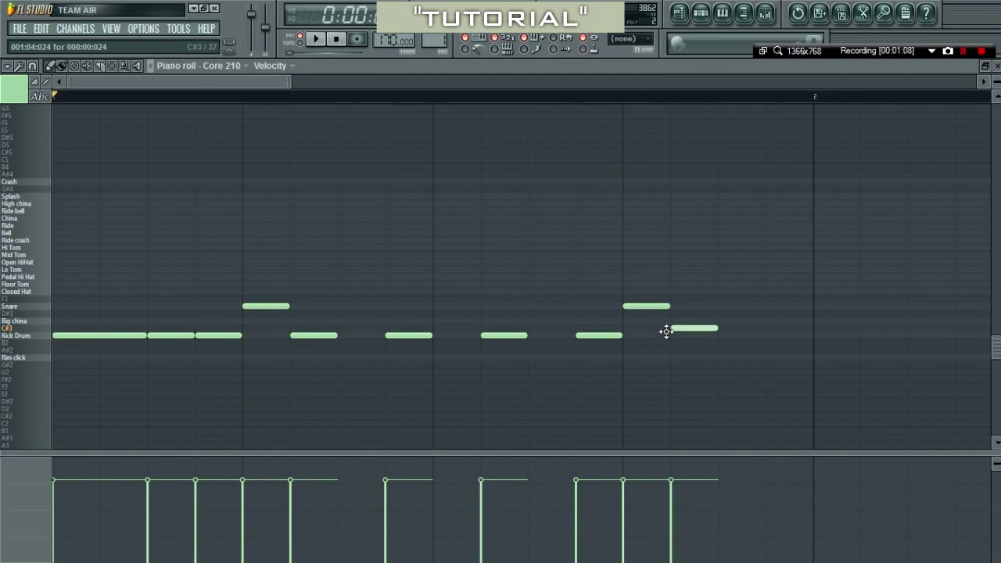
{"action": "left_click_drag", "start_coordinate": [707, 328], "coordinate": [704, 339]}
{"action": "left_click", "coordinate": [728, 338]}
{"action": "left_click", "coordinate": [779, 337]}
{"action": "left_click_drag", "start_coordinate": [856, 304], "coordinate": [807, 300]}
{"action": "left_click", "coordinate": [818, 335]}
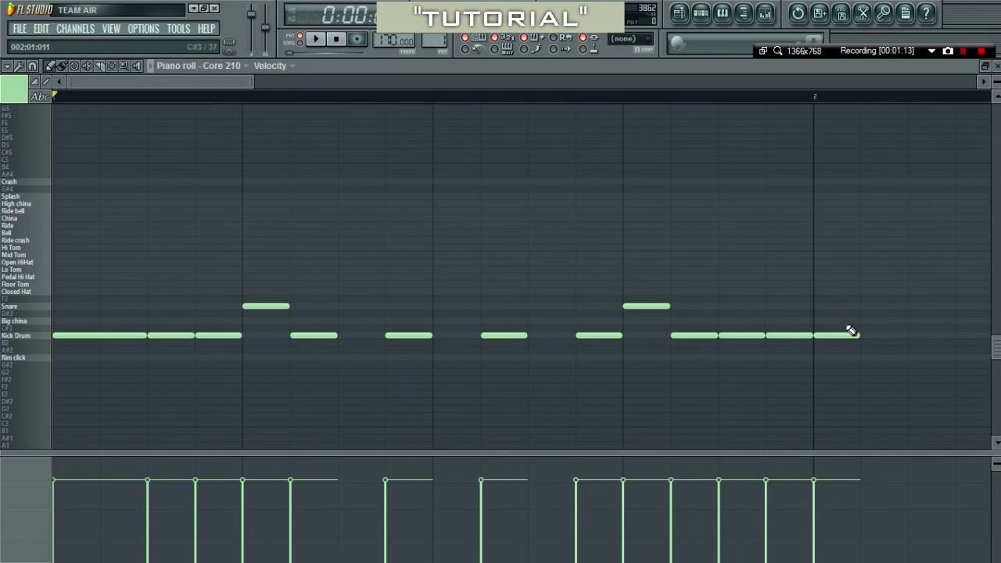
{"action": "left_click_drag", "start_coordinate": [870, 316], "coordinate": [699, 351]}
{"action": "left_click_drag", "start_coordinate": [878, 337], "coordinate": [790, 335]}
{"action": "left_click", "coordinate": [721, 318], "text": "ctrl"}
{"action": "scroll", "coordinate": [344, 329], "scroll_direction": "down", "scroll_amount": 3}
{"action": "scroll", "coordinate": [177, 304], "scroll_direction": "up", "scroll_amount": 1}
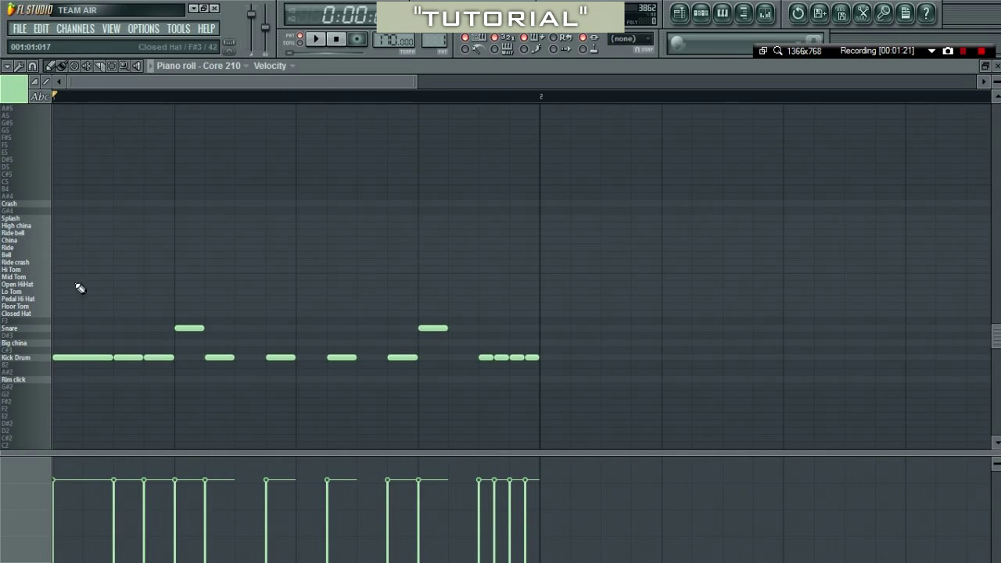
Place Crash and Ride crash notes at the start of bar 1 and half-beat China notes from beat 2 onward.
{"action": "left_click", "coordinate": [60, 206]}
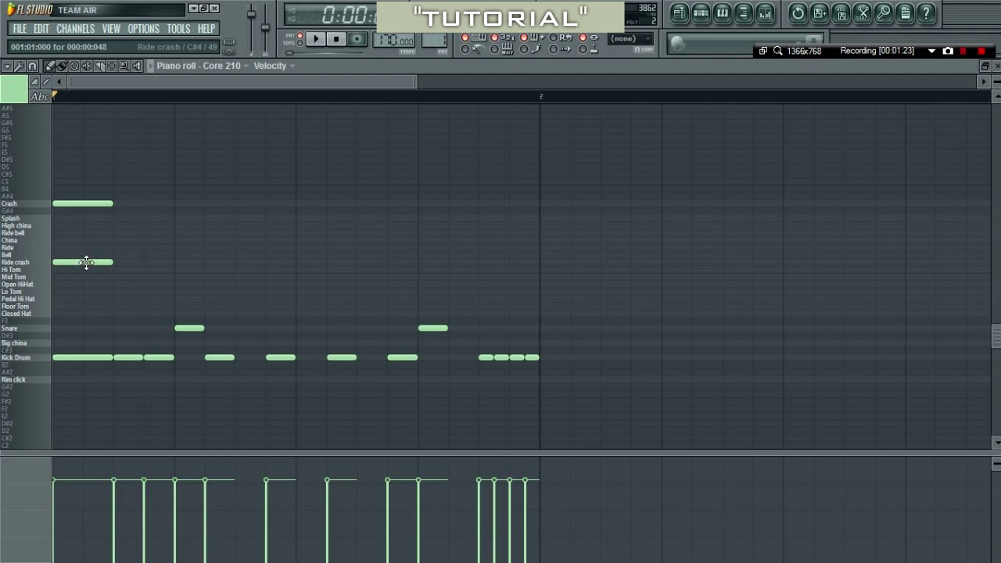
{"action": "left_click", "coordinate": [175, 248]}
{"action": "left_click_drag", "start_coordinate": [187, 247], "coordinate": [186, 239]}
{"action": "left_click", "coordinate": [301, 245]}
{"action": "left_click", "coordinate": [426, 244]}
Lower the velocity of every second China note in bar 1 and clear the selection.
{"action": "left_click_drag", "start_coordinate": [534, 195], "coordinate": [258, 237]}
{"action": "scroll", "coordinate": [275, 208], "scroll_direction": "down", "scroll_amount": 6}
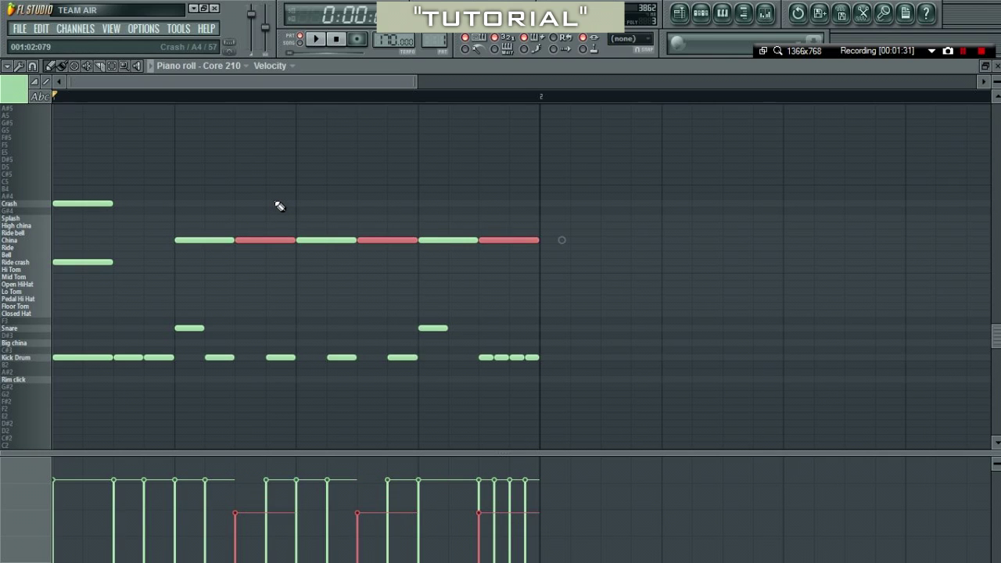
{"action": "key", "text": "ctrl+d"}
Set the tempo to 120 BPM, playing back the one-bar pattern before and after the change.
{"action": "key", "text": "space"}
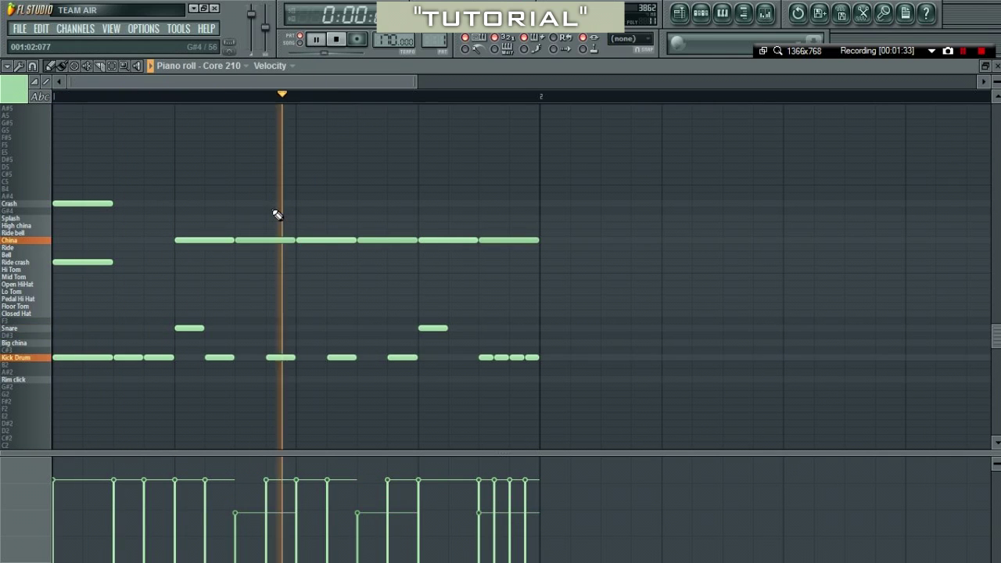
{"action": "key", "text": "space"}
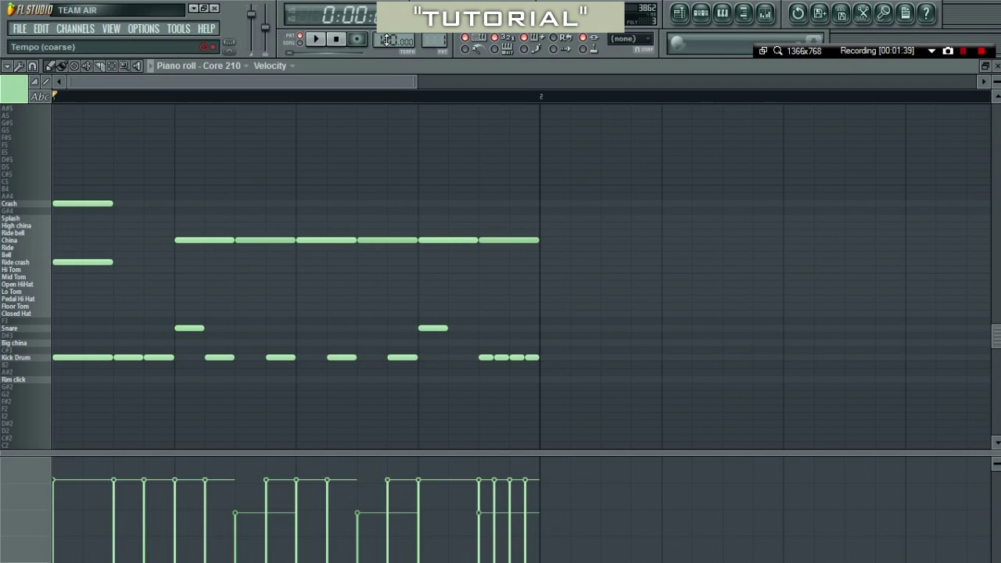
{"action": "key", "text": "space"}
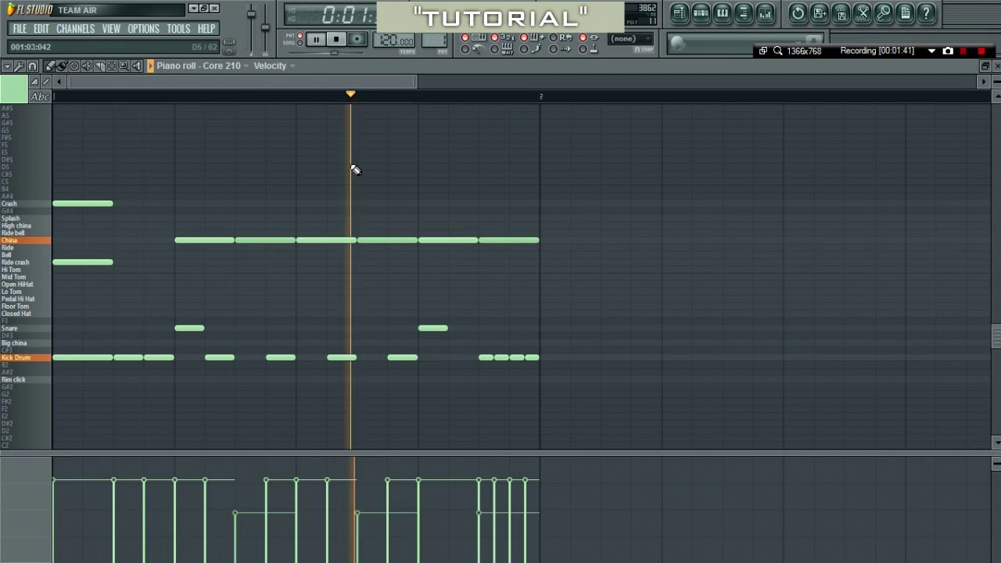
{"action": "key", "text": "space"}
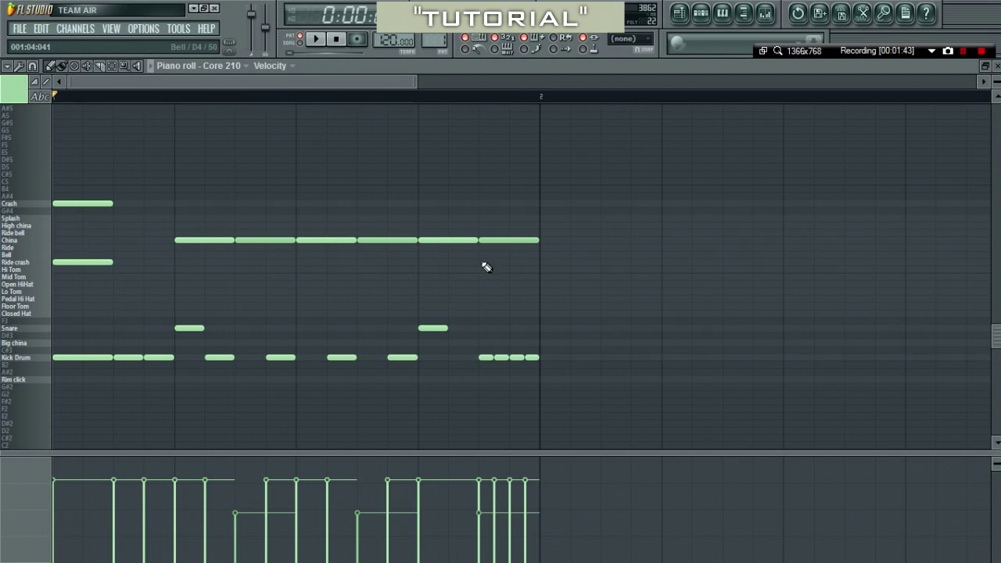
Copy bar 1's kick and snare notes into bar 2 and play back the pattern.
{"action": "left_click_drag", "start_coordinate": [577, 302], "coordinate": [574, 358]}
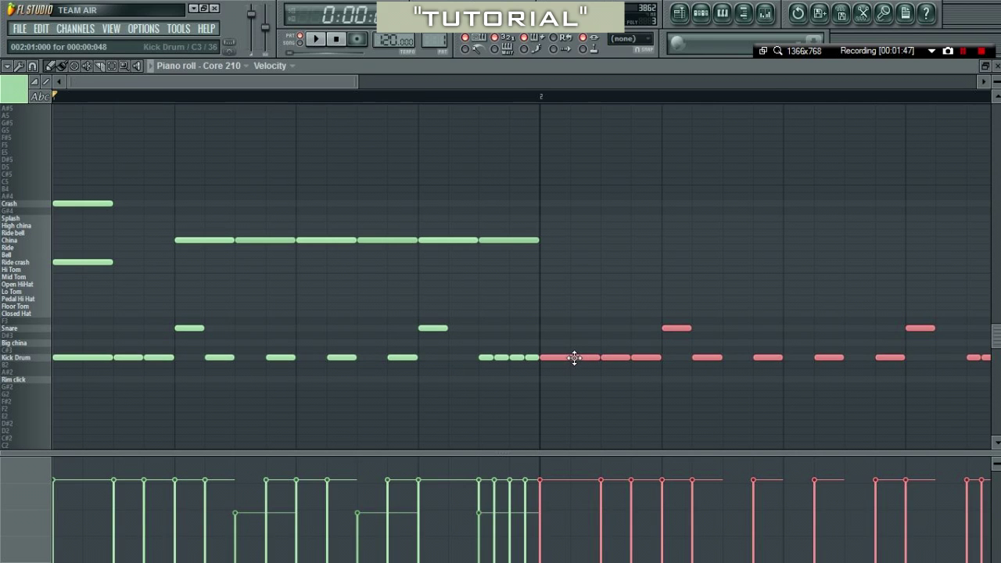
{"action": "left_click", "coordinate": [572, 303]}
{"action": "key", "text": "space"}
{"action": "scroll", "coordinate": [577, 305], "scroll_direction": "down", "scroll_amount": 3}
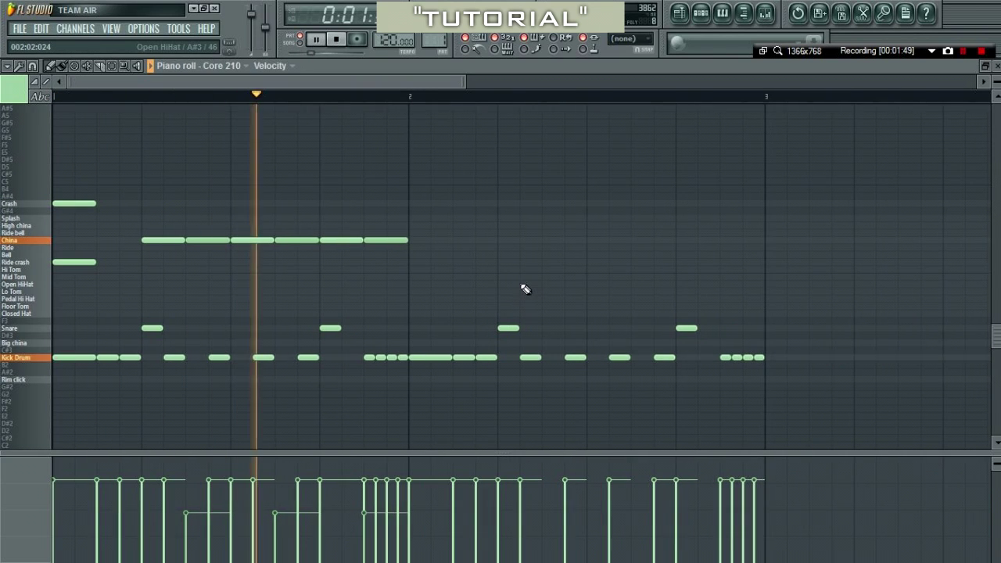
{"action": "key", "text": "space"}
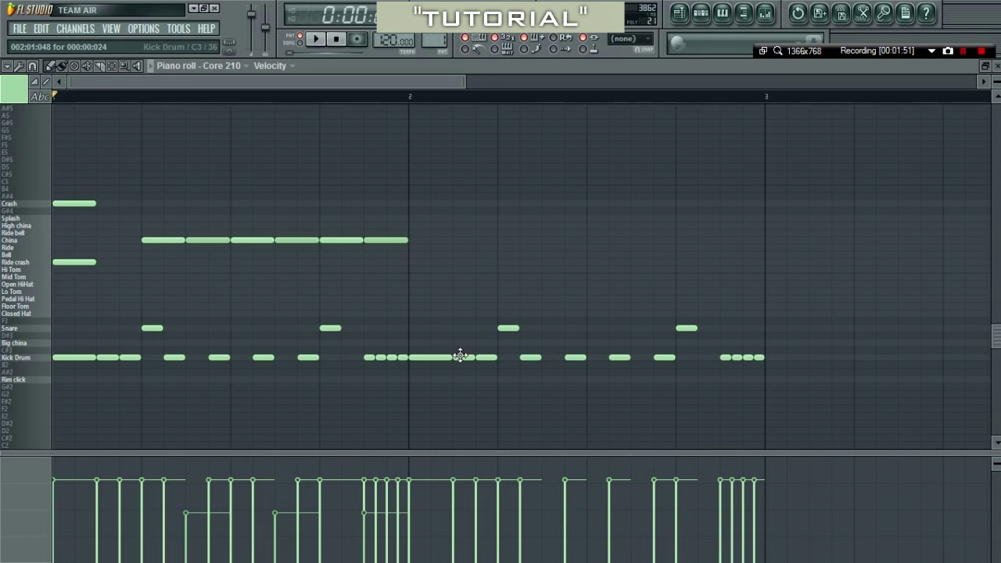
Rework bar 2's first three beats by turning two kicks into snares and moving another kick to beat 3, and play it back.
{"action": "left_click_drag", "start_coordinate": [479, 359], "coordinate": [441, 328]}
{"action": "left_click_drag", "start_coordinate": [565, 360], "coordinate": [574, 329]}
{"action": "left_click_drag", "start_coordinate": [618, 357], "coordinate": [597, 357]}
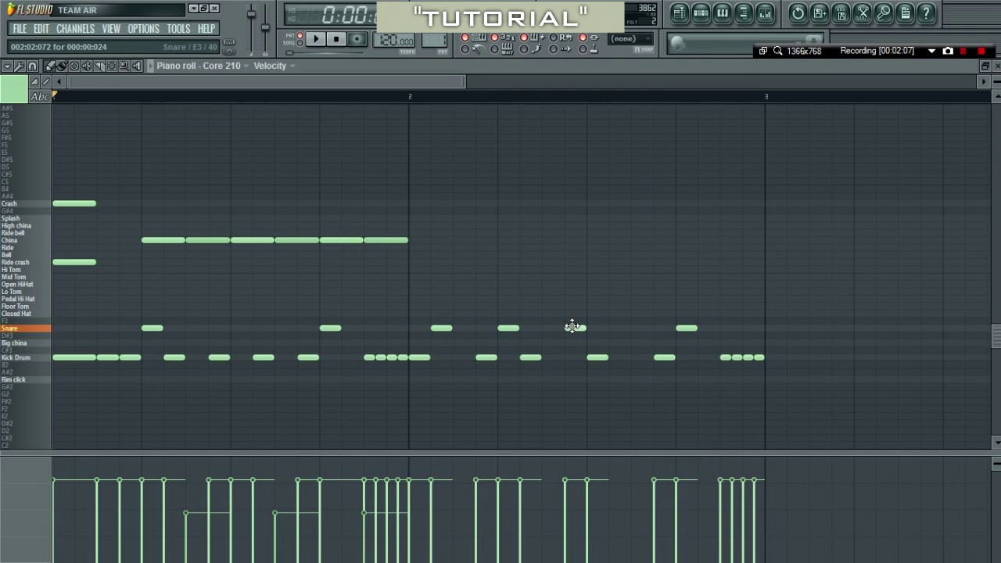
{"action": "key", "text": "space"}
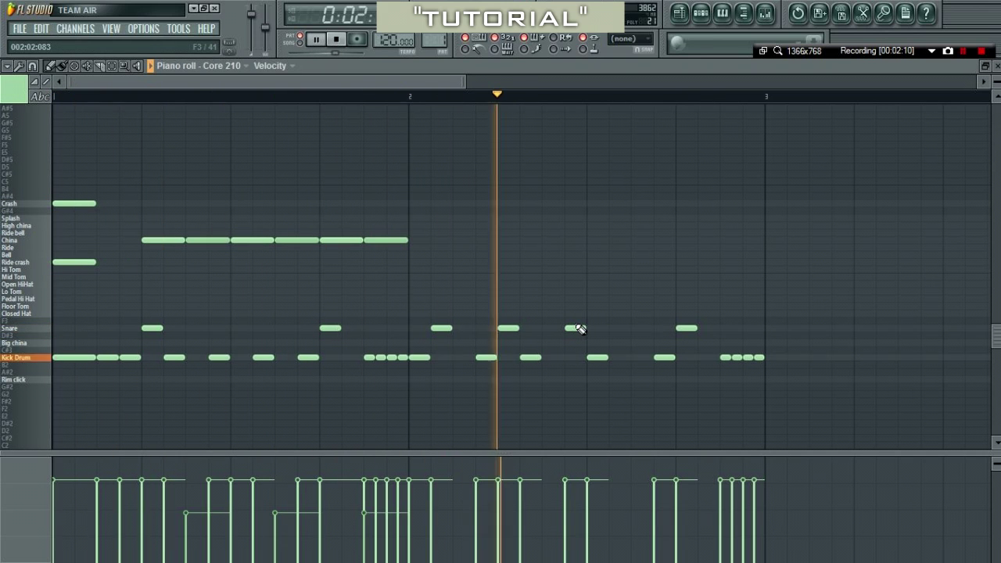
{"action": "key", "text": "space"}
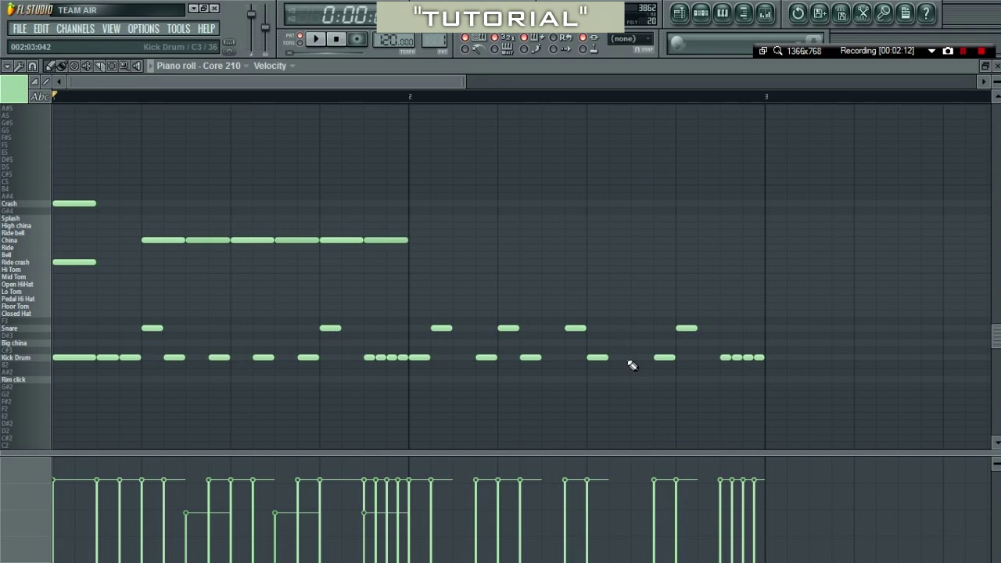
Add two consecutive quarter-beat snare notes after the beat 3 kick in bar 2 and lower their velocity.
{"action": "left_click", "coordinate": [641, 329]}
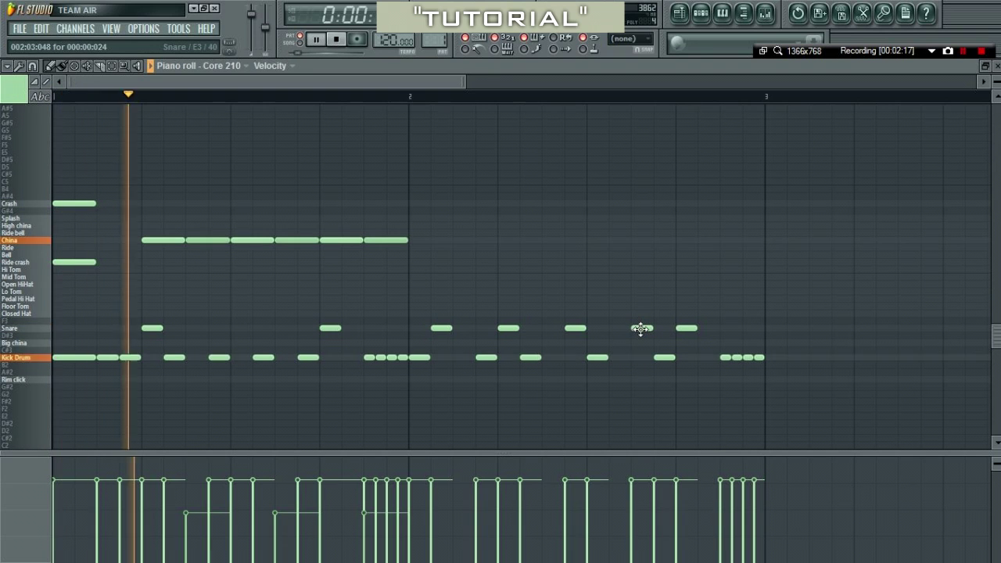
{"action": "left_click", "coordinate": [616, 328]}
{"action": "left_click_drag", "start_coordinate": [603, 296], "coordinate": [649, 349]}
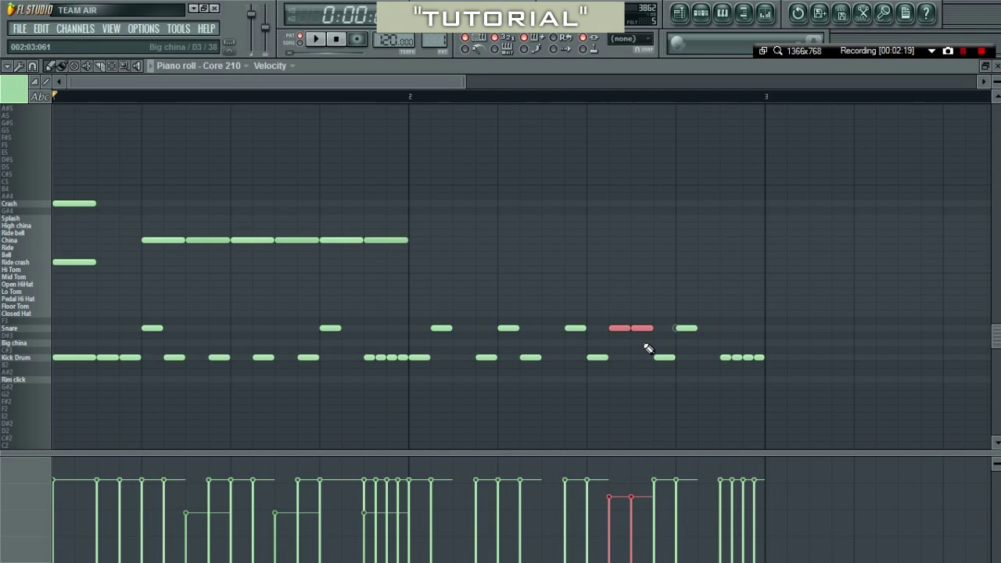
Fine-tune the velocity of bar 2's two consecutive snare notes, deselect them and play back the two-bar pattern.
{"action": "scroll", "coordinate": [647, 349], "scroll_direction": "up", "scroll_amount": 1}
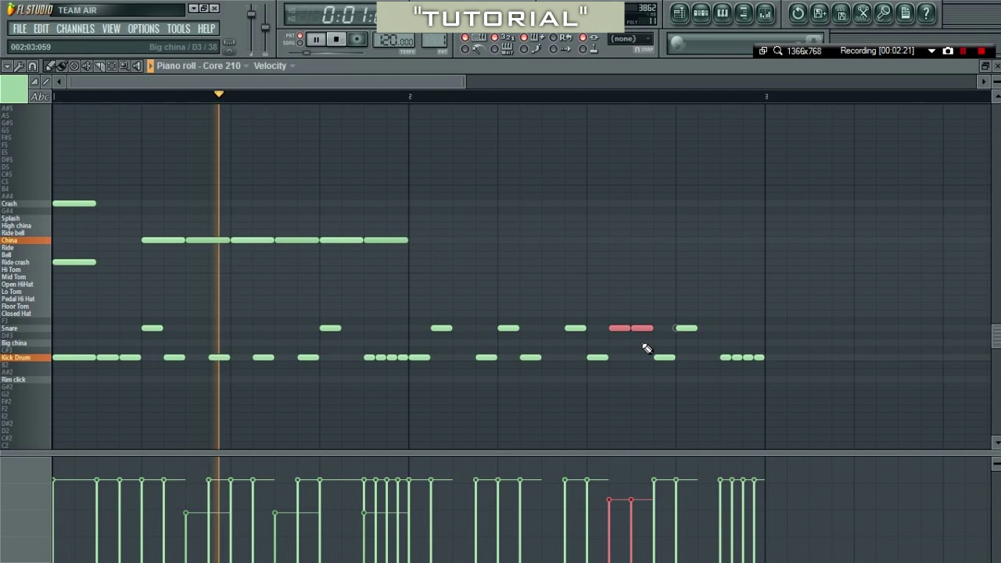
{"action": "key", "text": "ctrl+d"}
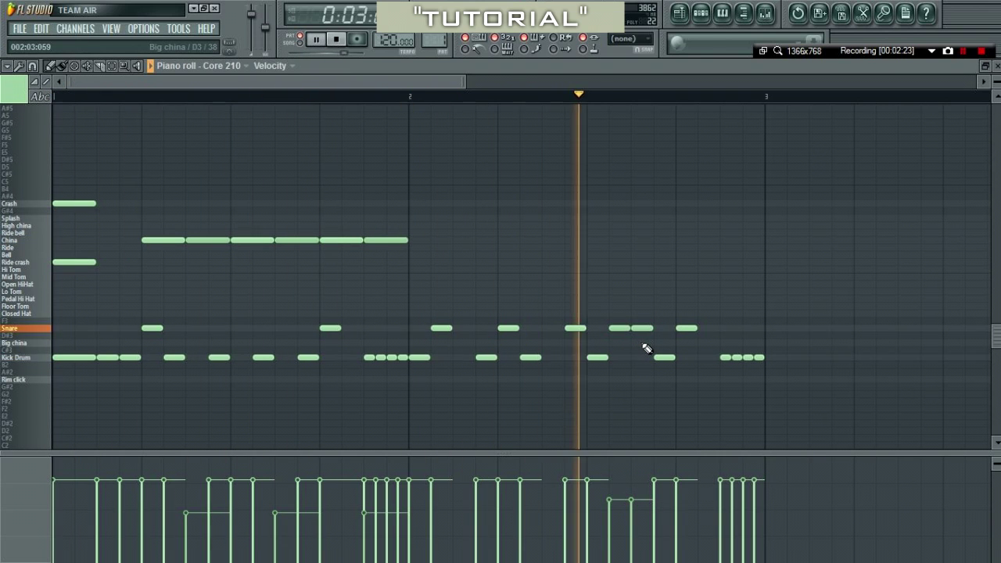
{"action": "key", "text": "space"}
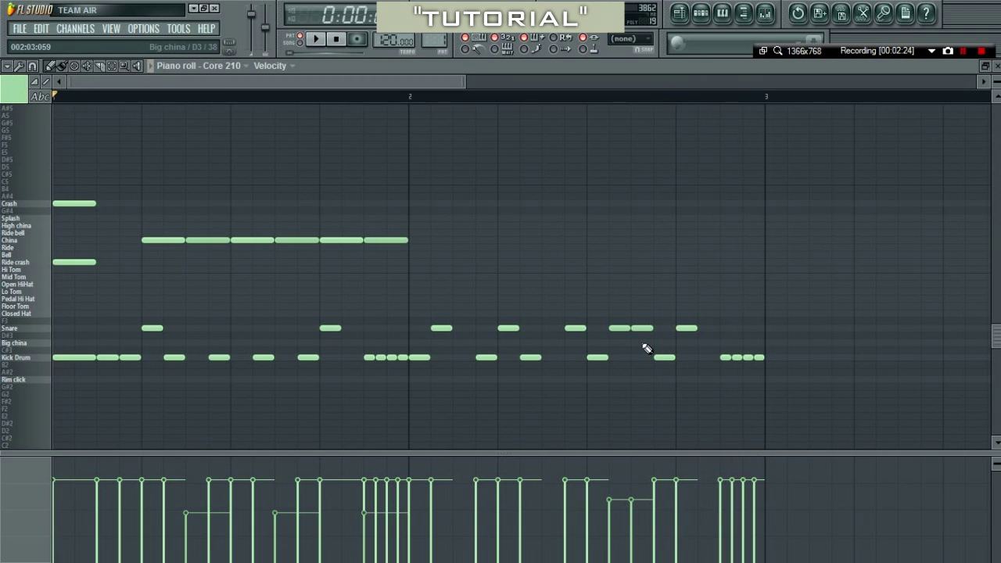
Replace the four fast kicks at the end of bar 2 with two consecutive quarter-beat kicks right after the beat 4 snare.
{"action": "right_click", "coordinate": [724, 358]}
{"action": "left_click", "coordinate": [699, 357]}
{"action": "left_click", "coordinate": [721, 357]}
Copy bar 1's China hits to the start of bar 2, extend them by one hit on beat 4, and play back the pattern.
{"action": "left_click_drag", "start_coordinate": [539, 194], "coordinate": [436, 236]}
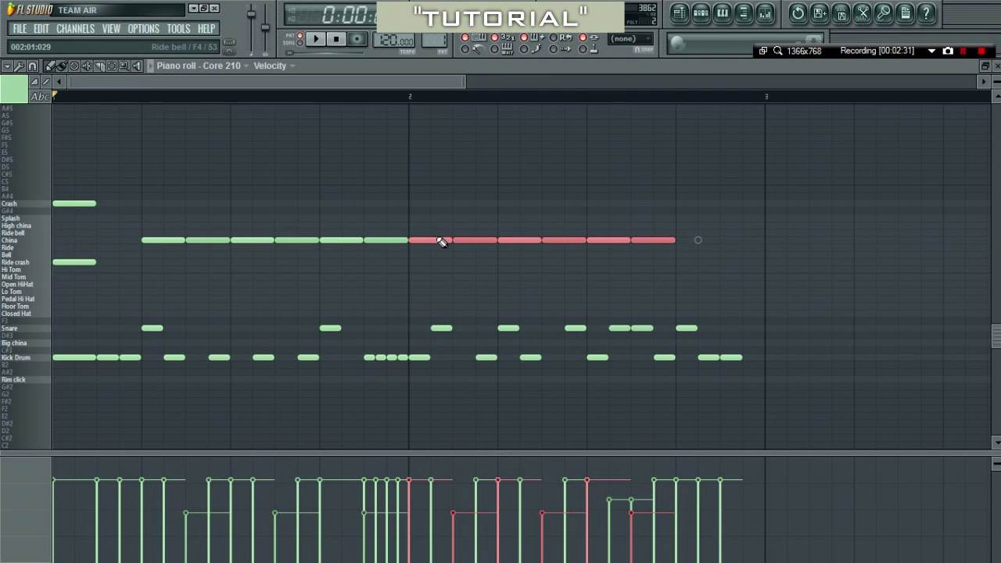
{"action": "left_click", "coordinate": [466, 197], "text": "ctrl"}
{"action": "key", "text": "space"}
{"action": "scroll", "coordinate": [469, 199], "scroll_direction": "down", "scroll_amount": 3}
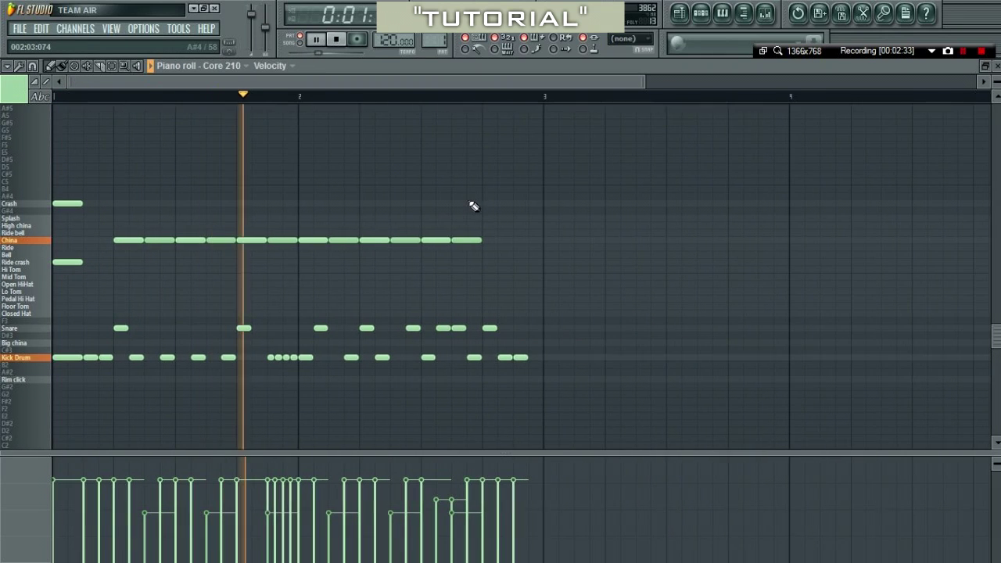
{"action": "key", "text": "space"}
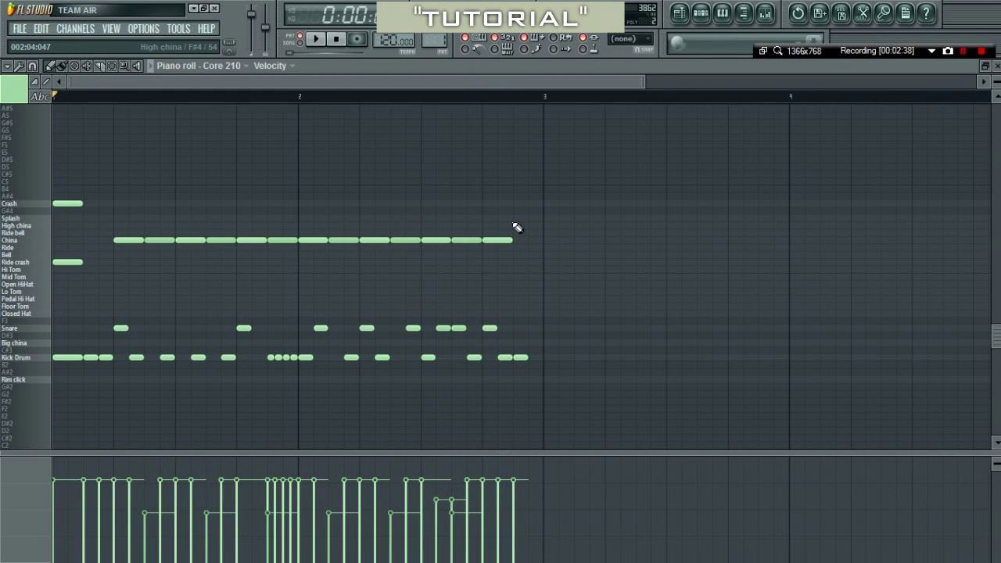
Duplicate the two-bar pattern into bars 3 and 4 and play it back.
{"action": "mouse_move", "coordinate": [592, 164]}
{"action": "left_mouse_down"}
{"action": "mouse_move", "coordinate": [54, 360]}
{"action": "mouse_move", "coordinate": [331, 347]}
{"action": "mouse_move", "coordinate": [541, 364]}
{"action": "mouse_move", "coordinate": [551, 355]}
{"action": "left_mouse_up"}
{"action": "key", "text": "ctrl+d"}
{"action": "key", "text": "space"}
{"action": "scroll", "coordinate": [531, 355], "scroll_direction": "down", "scroll_amount": 1}
{"action": "scroll", "coordinate": [531, 355], "scroll_direction": "down", "scroll_amount": 1}
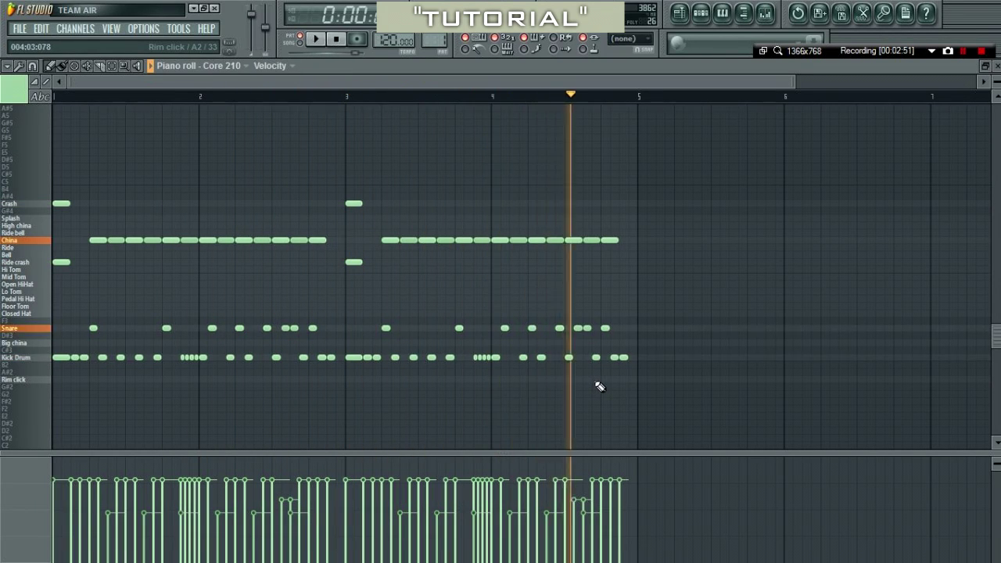
Set the playback start to bar 4 and listen to that bar.
{"action": "left_click", "coordinate": [489, 97]}
{"action": "scroll", "coordinate": [710, 301], "scroll_direction": "up", "scroll_amount": 1}
{"action": "scroll", "coordinate": [709, 302], "scroll_direction": "up", "scroll_amount": 1}
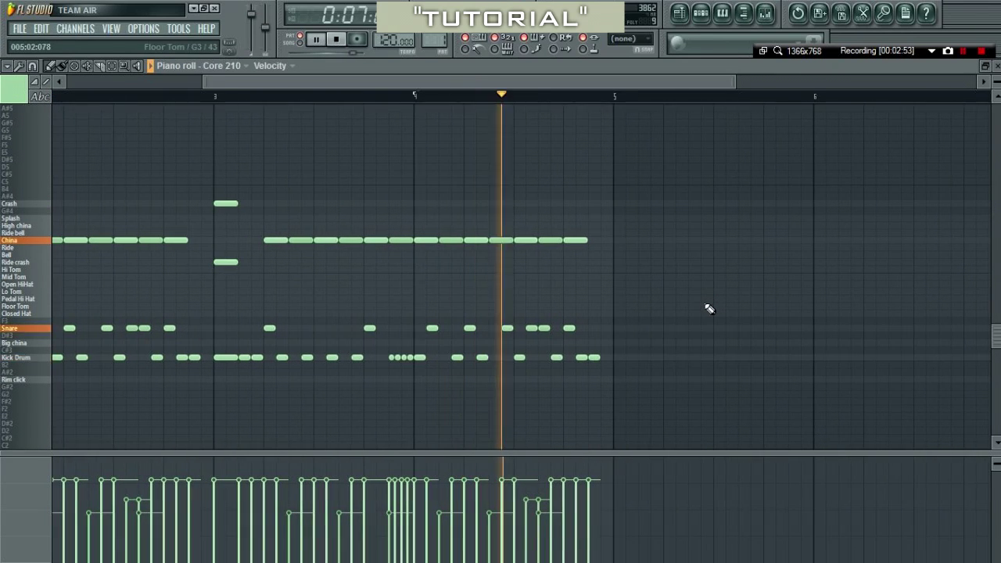
{"action": "key", "text": "space"}
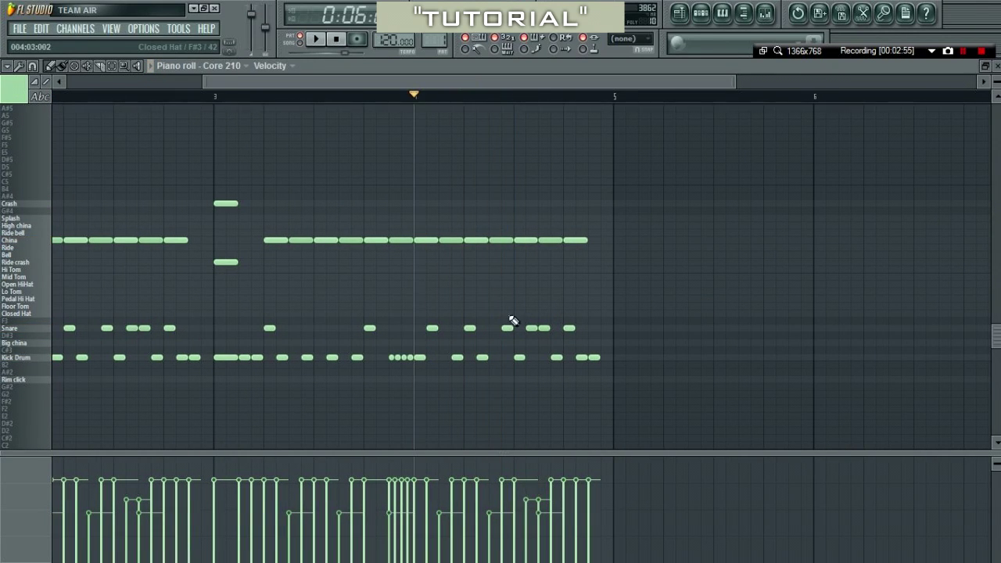
Make room for a fill in bar 4: shift the kicks before beat 3, and remove the snares and three China hits from beat 3 onward.
{"action": "left_click", "coordinate": [505, 359]}
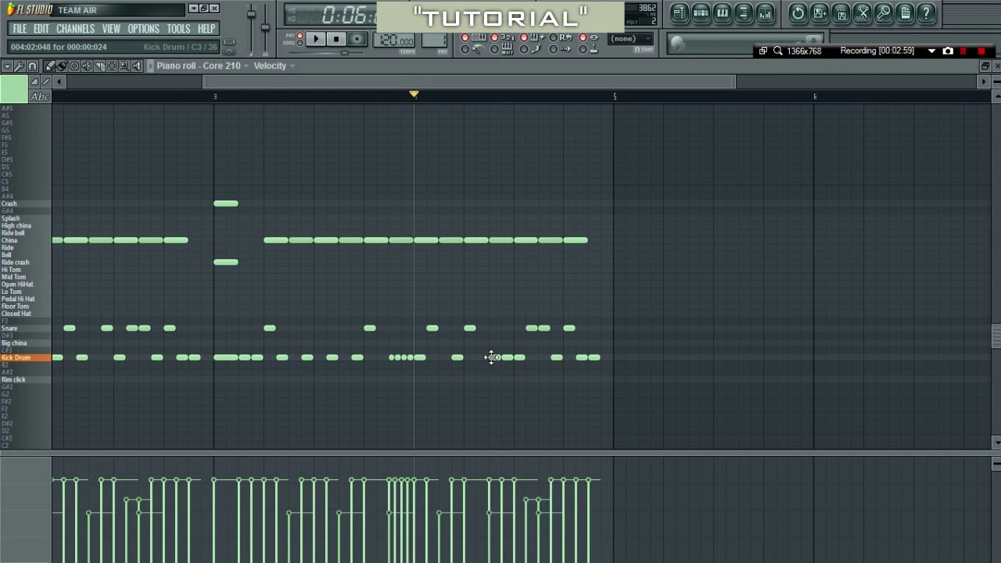
{"action": "scroll", "coordinate": [532, 357], "scroll_direction": "up", "scroll_amount": 1}
{"action": "right_click", "coordinate": [533, 328]}
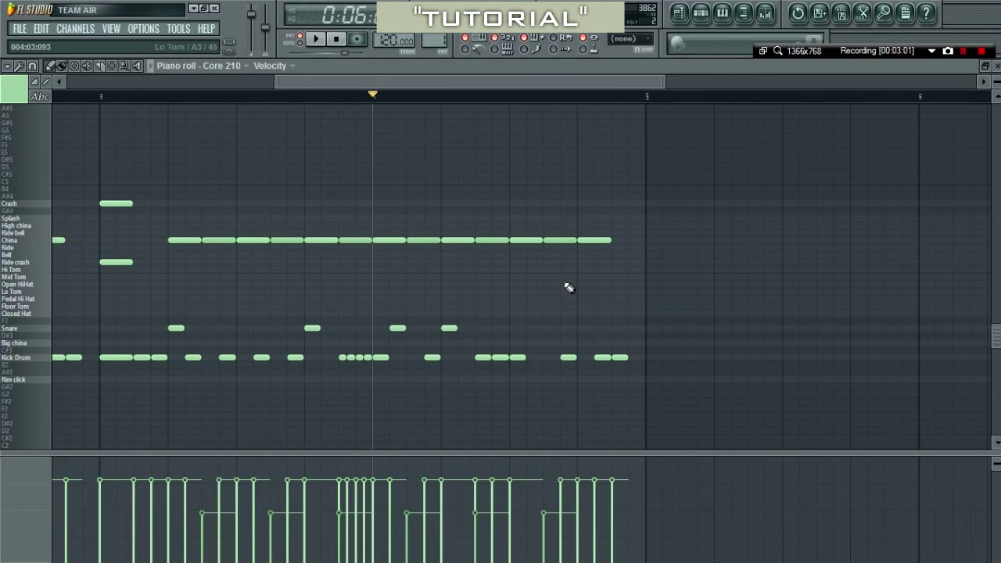
{"action": "right_click", "coordinate": [524, 239]}
{"action": "right_click", "coordinate": [560, 240]}
{"action": "right_click", "coordinate": [594, 241]}
Start the bar 4 fill on beat 3 with two quarter-beat snares followed by a kick, moving the existing kick notes there.
{"action": "left_click_drag", "start_coordinate": [521, 356], "coordinate": [513, 326]}
{"action": "left_click_drag", "start_coordinate": [569, 356], "coordinate": [529, 318]}
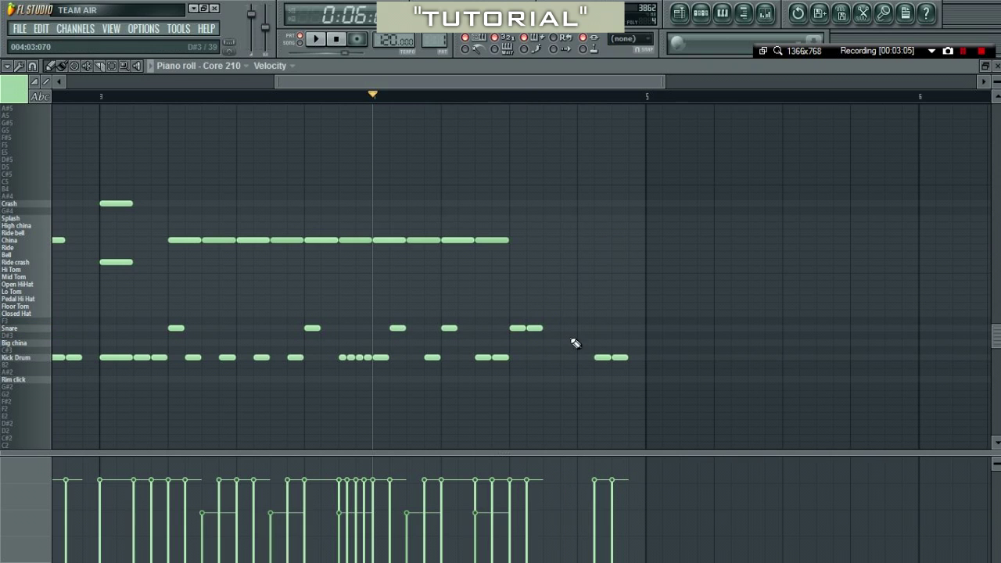
{"action": "left_click_drag", "start_coordinate": [596, 358], "coordinate": [545, 358]}
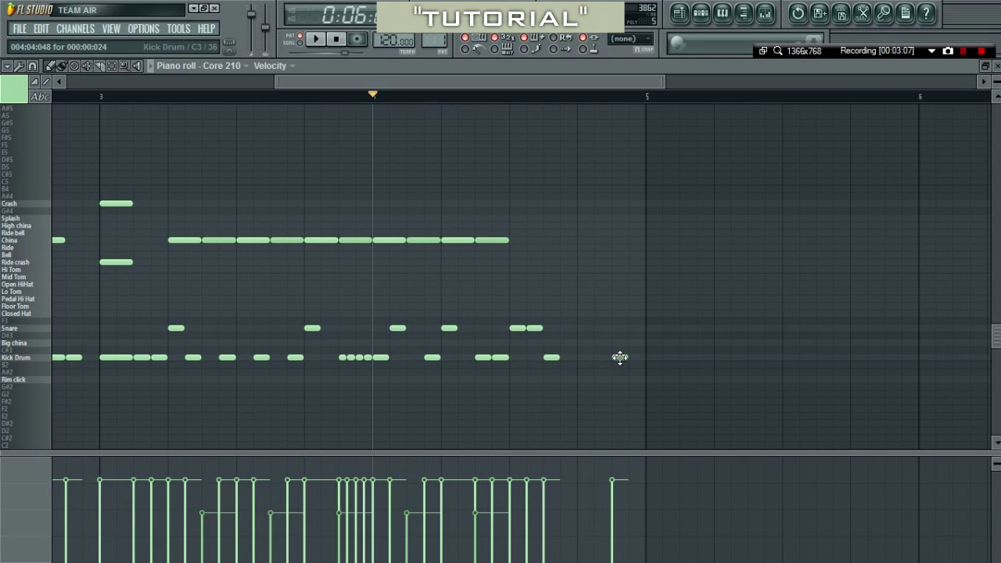
Finish the bar 4 fill with two Hi Tom notes, a kick and two Lo Tom notes, and play it back.
{"action": "left_click_drag", "start_coordinate": [618, 357], "coordinate": [568, 268]}
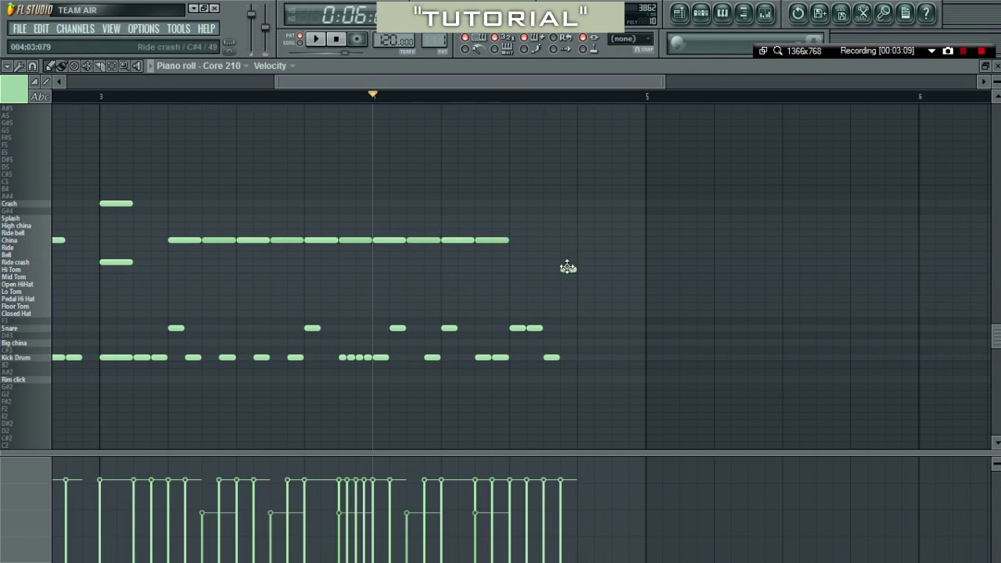
{"action": "left_click", "coordinate": [606, 364]}
{"action": "left_click_drag", "start_coordinate": [602, 350], "coordinate": [604, 358]}
{"action": "left_click", "coordinate": [612, 291]}
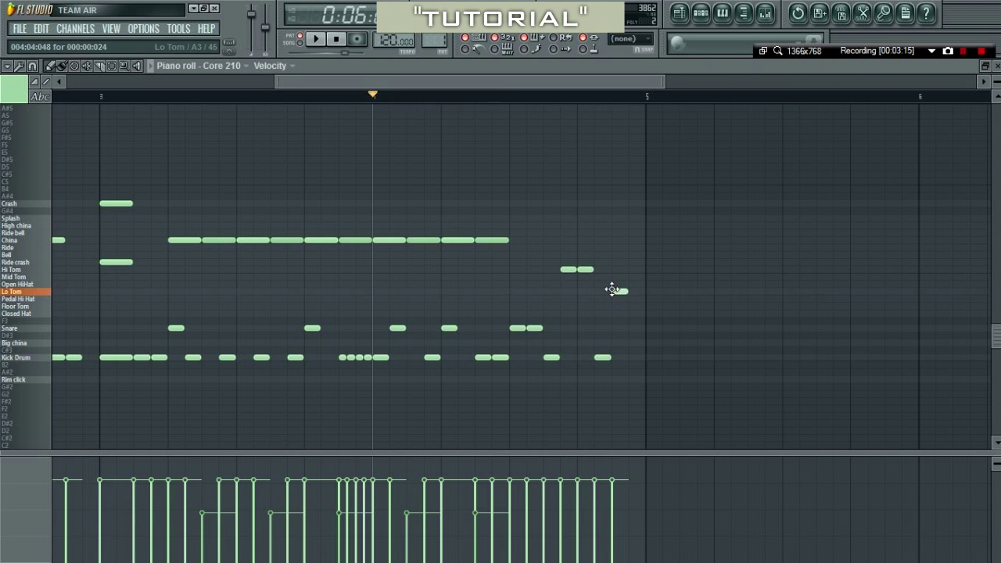
{"action": "key", "text": "space"}
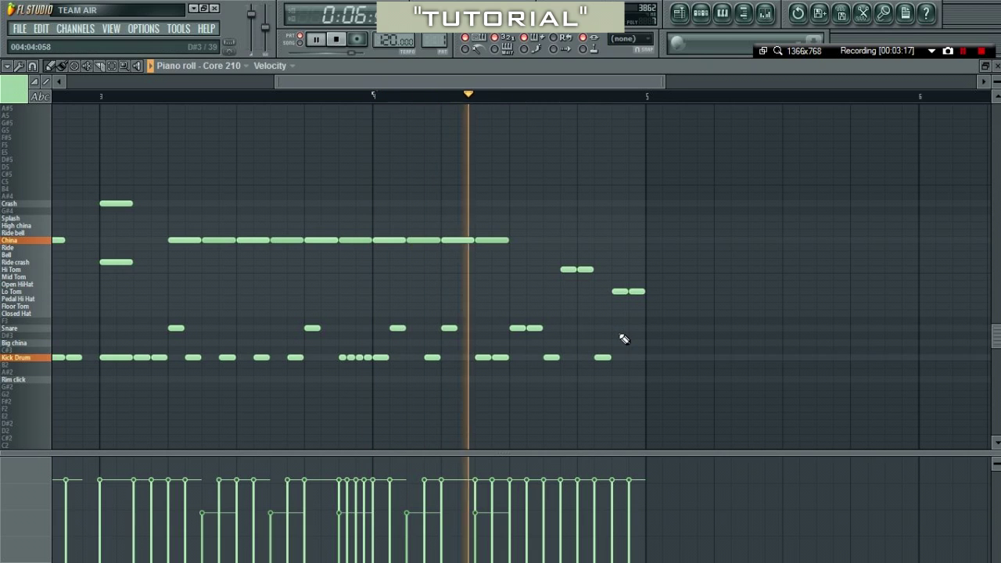
{"action": "key", "text": "space"}
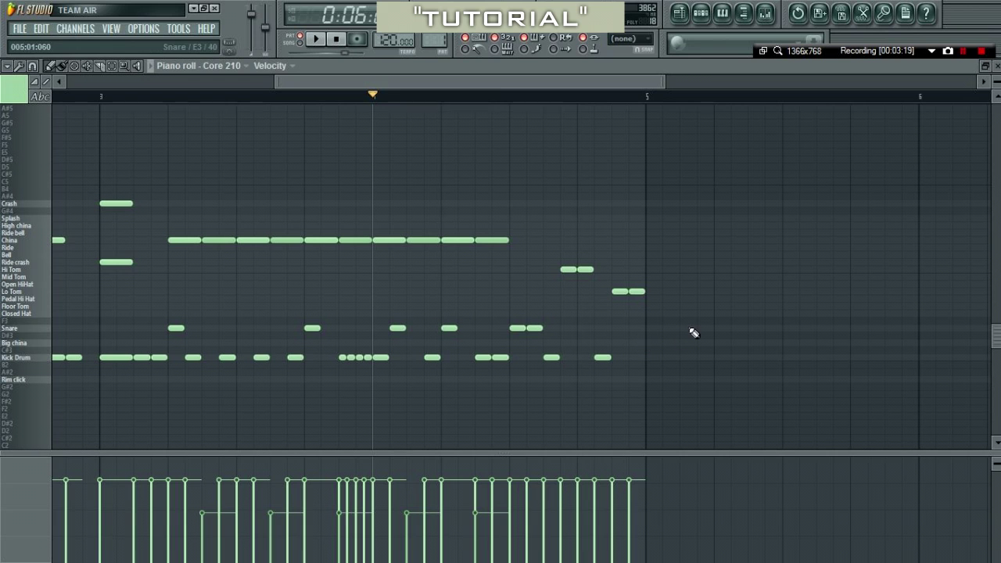
Place a half-beat kick and a matching Ride crash note at the start of bar 5.
{"action": "left_click_drag", "start_coordinate": [559, 83], "coordinate": [595, 89]}
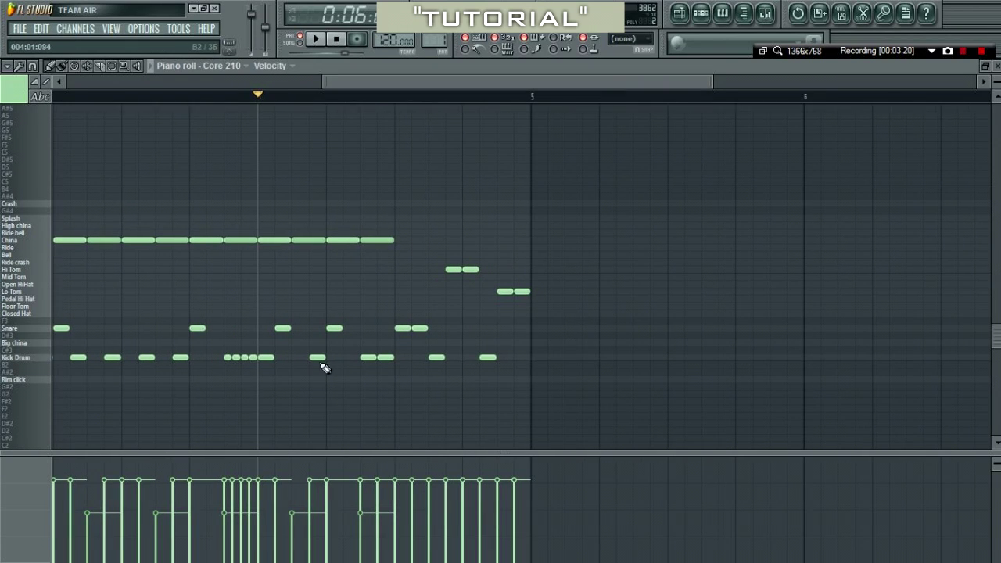
{"action": "left_click", "coordinate": [344, 240]}
{"action": "left_click", "coordinate": [540, 357]}
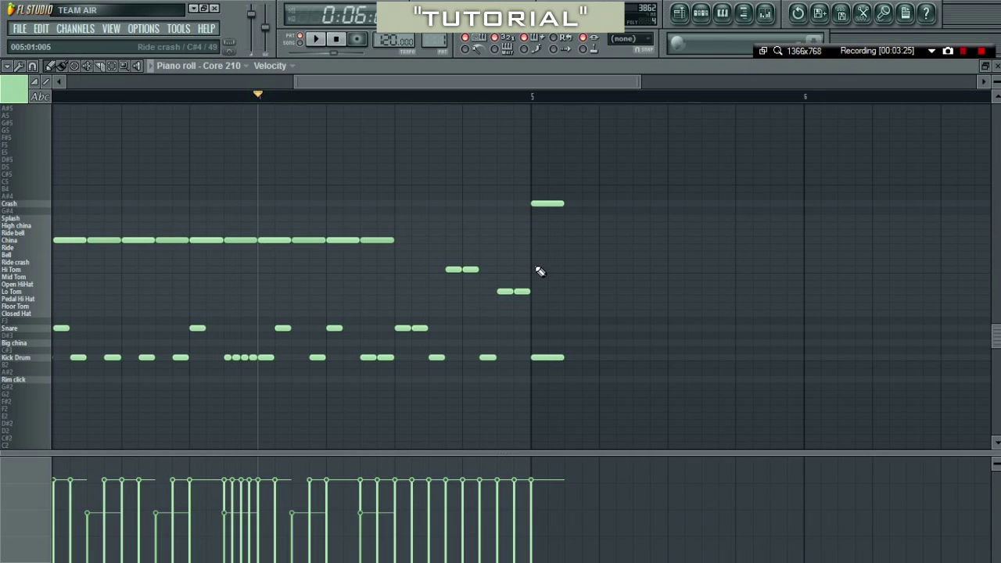
{"action": "left_click_drag", "start_coordinate": [550, 217], "coordinate": [540, 267]}
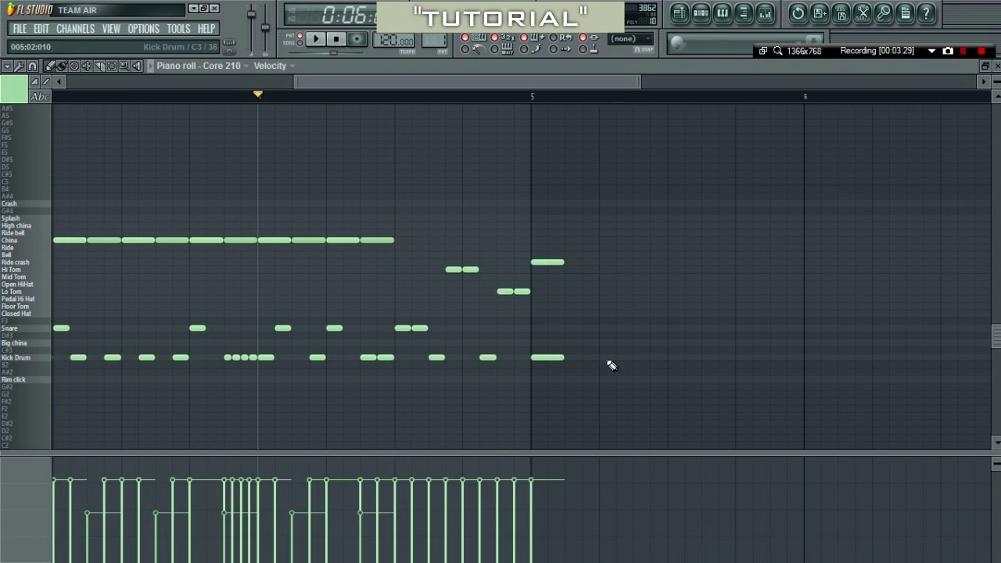
Fill the rest of bar 5 with consecutive half-beat kicks, using a snare instead of a kick on beat 3.
{"action": "left_click", "coordinate": [574, 357]}
{"action": "left_click", "coordinate": [607, 358]}
{"action": "left_click", "coordinate": [638, 357]}
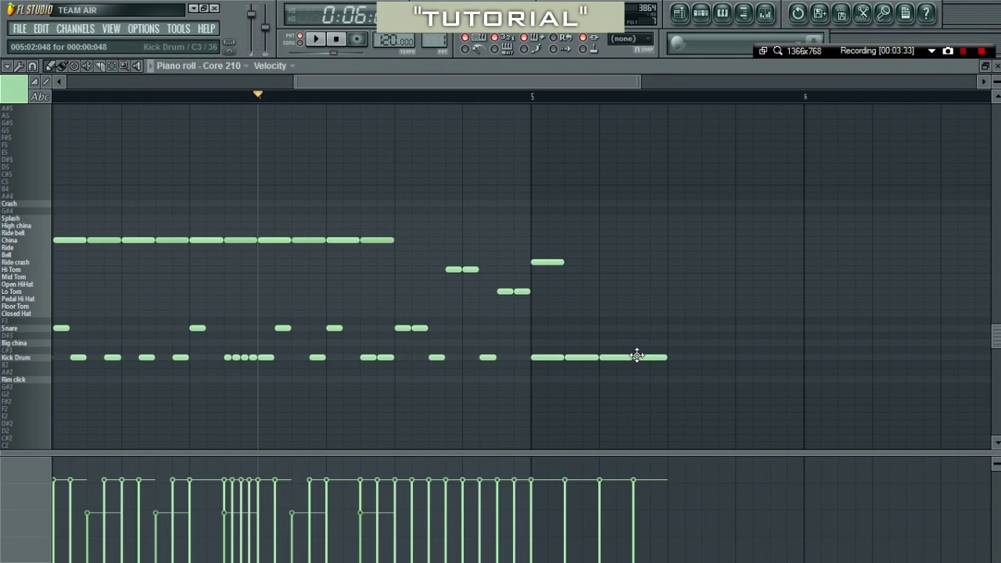
{"action": "left_click", "coordinate": [677, 329]}
{"action": "left_click", "coordinate": [709, 358]}
{"action": "left_click", "coordinate": [743, 358]}
{"action": "left_click", "coordinate": [789, 360]}
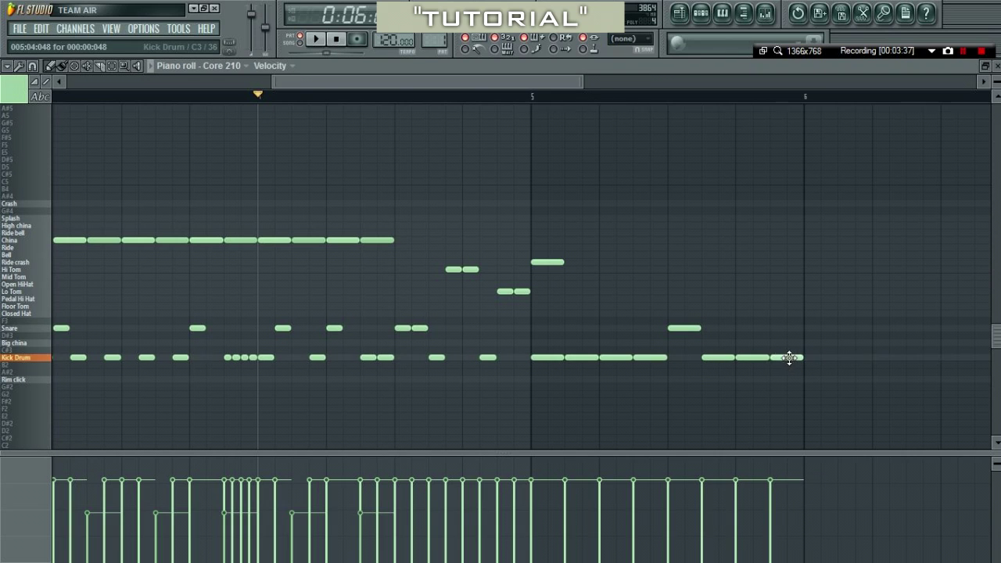
{"action": "left_click_drag", "start_coordinate": [794, 357], "coordinate": [774, 359]}
Layer Big china on bar 5's snare, repeat the bar's groove in bar 6 with Big china on beat 1, and play it back.
{"action": "left_click", "coordinate": [678, 344]}
{"action": "left_click_drag", "start_coordinate": [836, 316], "coordinate": [823, 353]}
{"action": "left_click", "coordinate": [820, 350], "text": "ctrl"}
{"action": "key", "text": "space"}
{"action": "scroll", "coordinate": [777, 352], "scroll_direction": "down", "scroll_amount": 2}
{"action": "left_click_drag", "start_coordinate": [512, 85], "coordinate": [654, 111]}
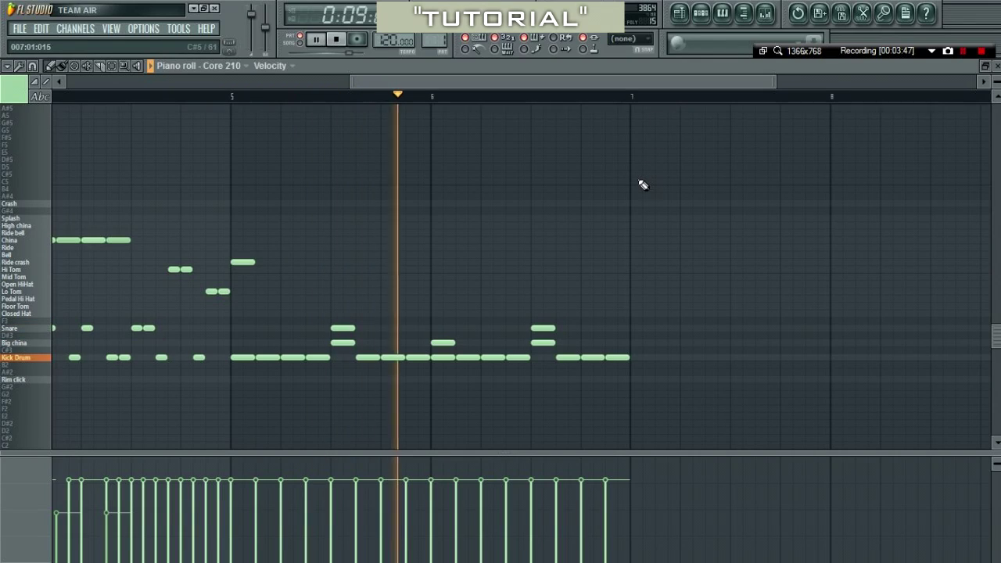
{"action": "key", "text": "space"}
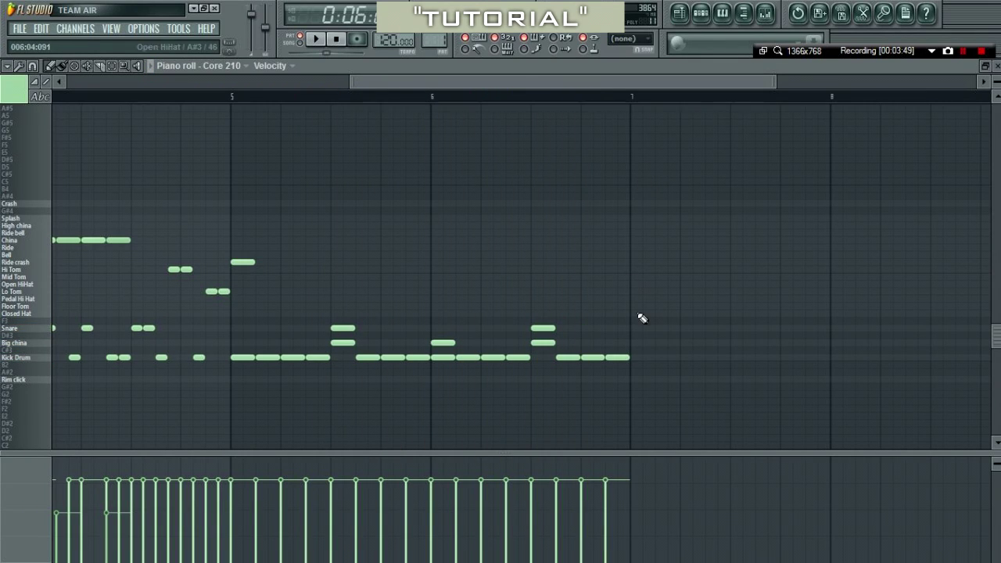
Replace the kicks on beat 4 of bar 6 with four quarter-beat kicks, scaling down a row of half-beat kicks, and play it back.
{"action": "right_click", "coordinate": [599, 358]}
{"action": "scroll", "coordinate": [620, 393], "scroll_direction": "up", "scroll_amount": 3}
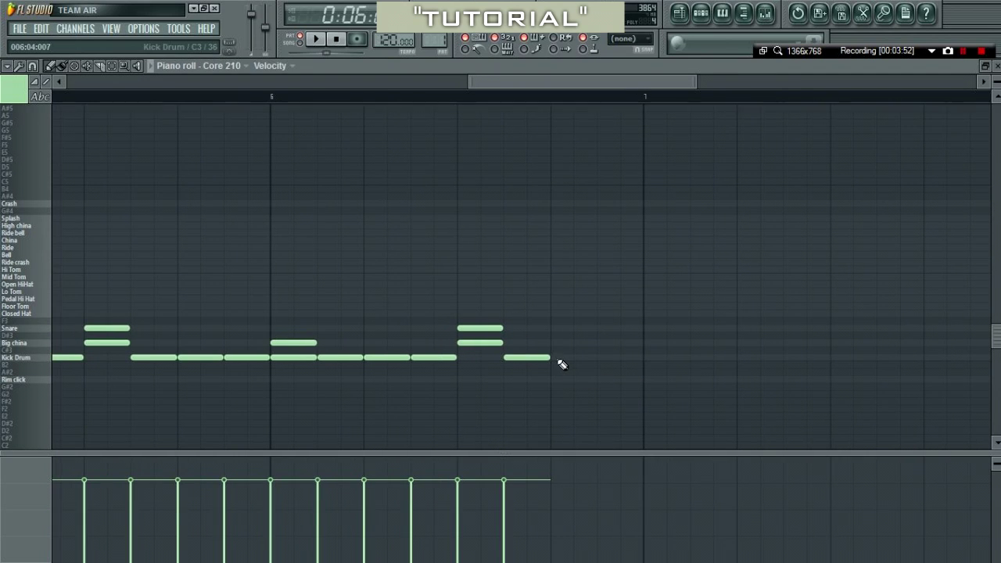
{"action": "left_click", "coordinate": [555, 357]}
{"action": "left_click", "coordinate": [611, 357]}
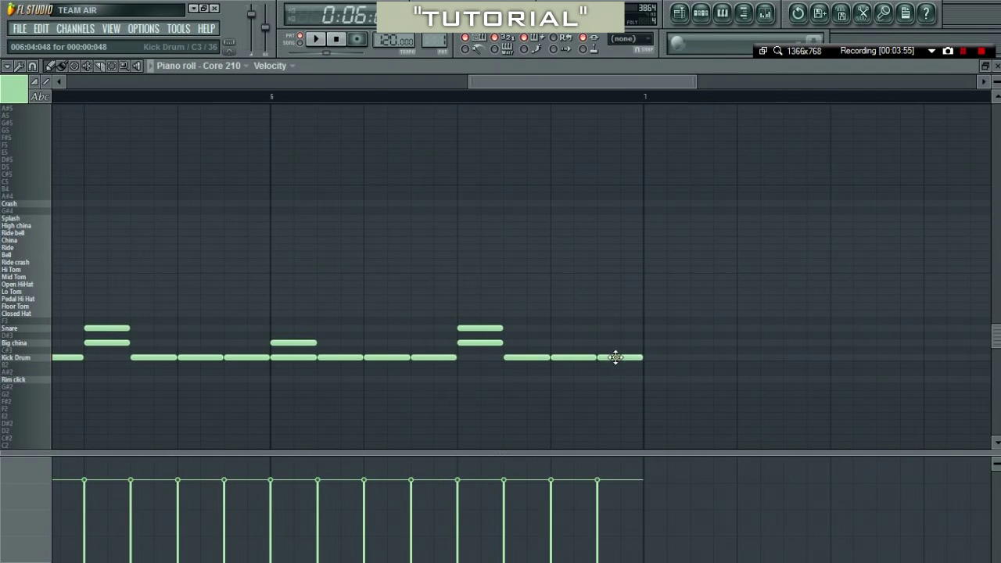
{"action": "left_click", "coordinate": [648, 358]}
{"action": "left_click", "coordinate": [695, 357]}
{"action": "left_click_drag", "start_coordinate": [762, 327], "coordinate": [579, 383]}
{"action": "left_click_drag", "start_coordinate": [759, 358], "coordinate": [670, 357]}
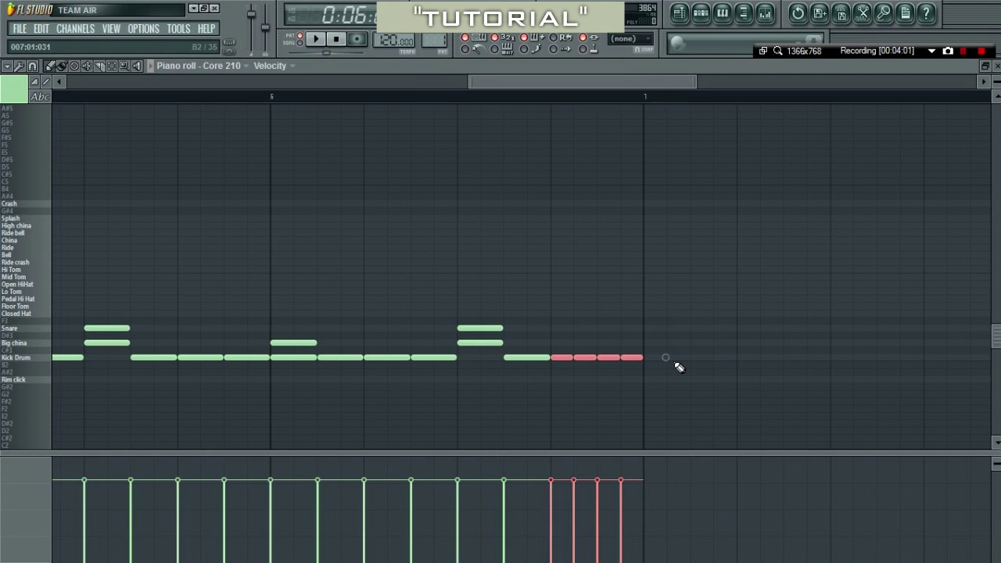
{"action": "scroll", "coordinate": [678, 366], "scroll_direction": "down", "scroll_amount": 3}
{"action": "key", "text": "space"}
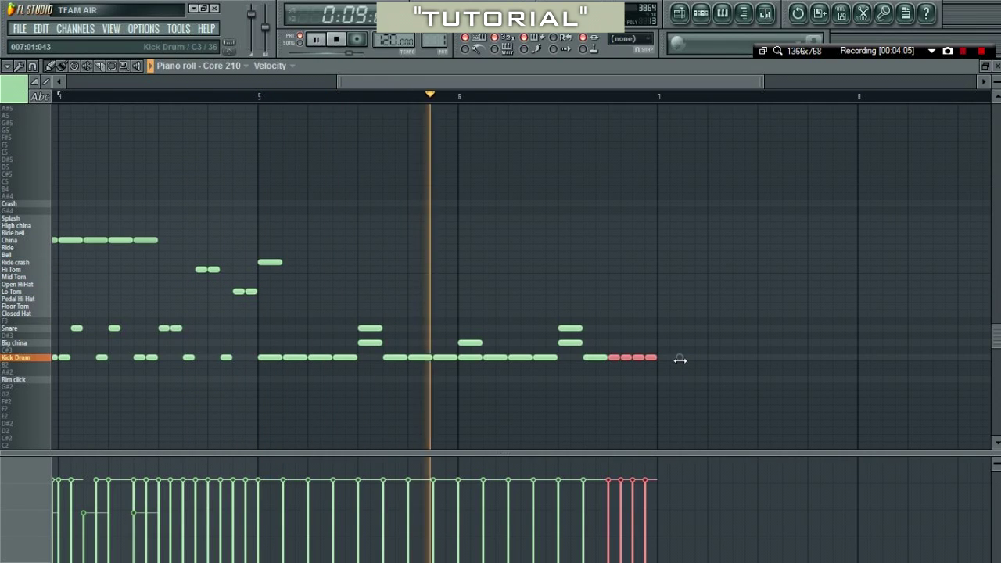
{"action": "key", "text": "space"}
Scale the four kicks at the end of bar 6 to 50%, add a half-beat kick after them, and start playback.
{"action": "scroll", "coordinate": [677, 360], "scroll_direction": "up", "scroll_amount": 3}
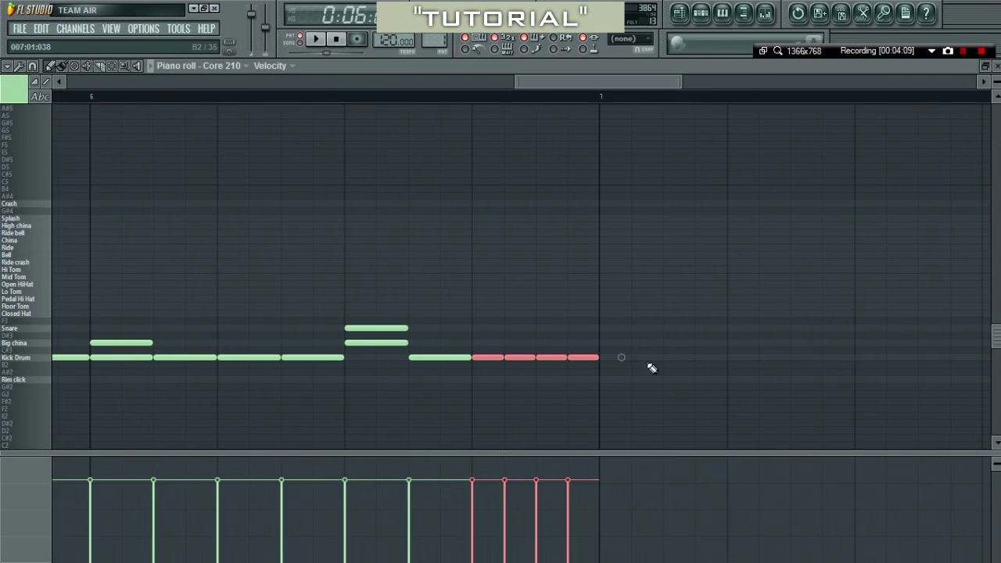
{"action": "left_click_drag", "start_coordinate": [622, 357], "coordinate": [569, 365]}
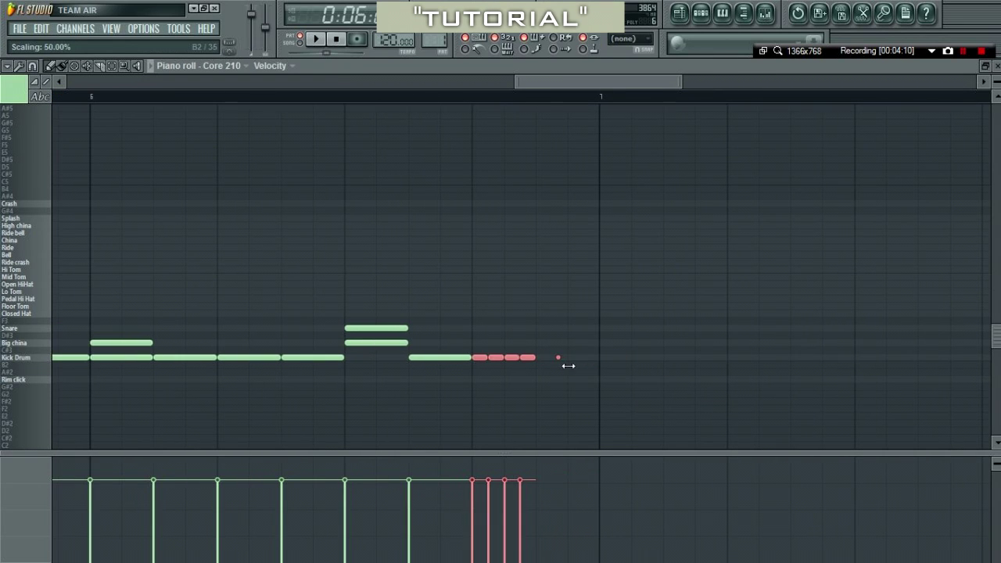
{"action": "left_click", "coordinate": [527, 309], "text": "ctrl"}
{"action": "key", "text": "space"}
{"action": "scroll", "coordinate": [539, 352], "scroll_direction": "down", "scroll_amount": 3}
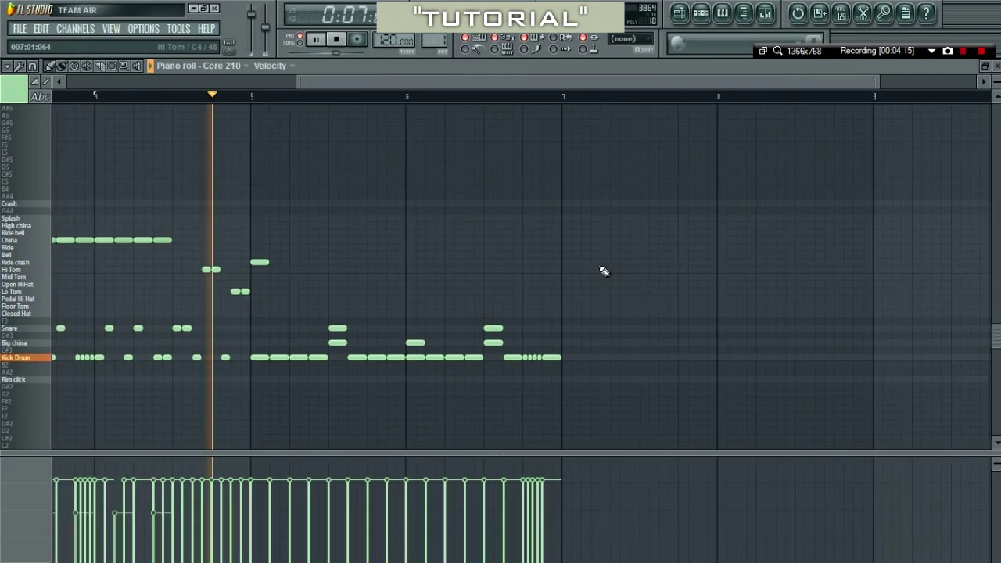
Duplicate bars 5 and 6 into bars 7 and 8, and stop playback.
{"action": "left_click_drag", "start_coordinate": [654, 194], "coordinate": [570, 354]}
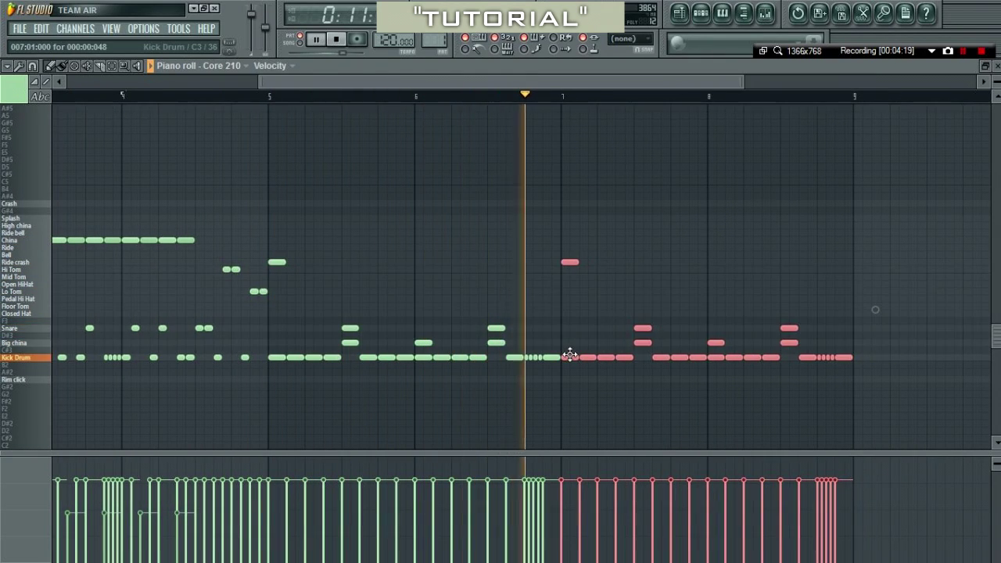
{"action": "left_click", "coordinate": [609, 396], "text": "ctrl"}
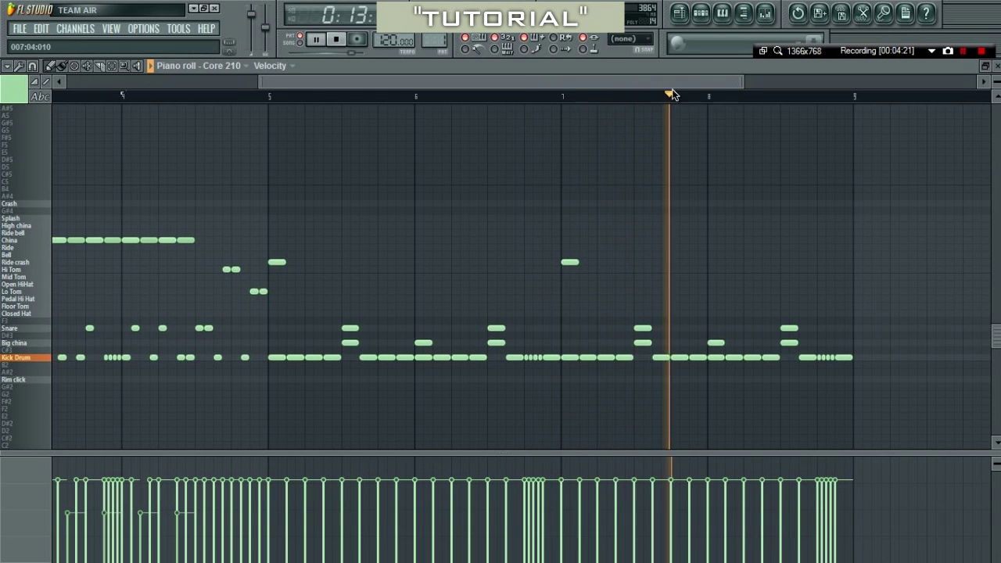
{"action": "left_click_drag", "start_coordinate": [675, 83], "coordinate": [888, 90]}
{"action": "key", "text": "space"}
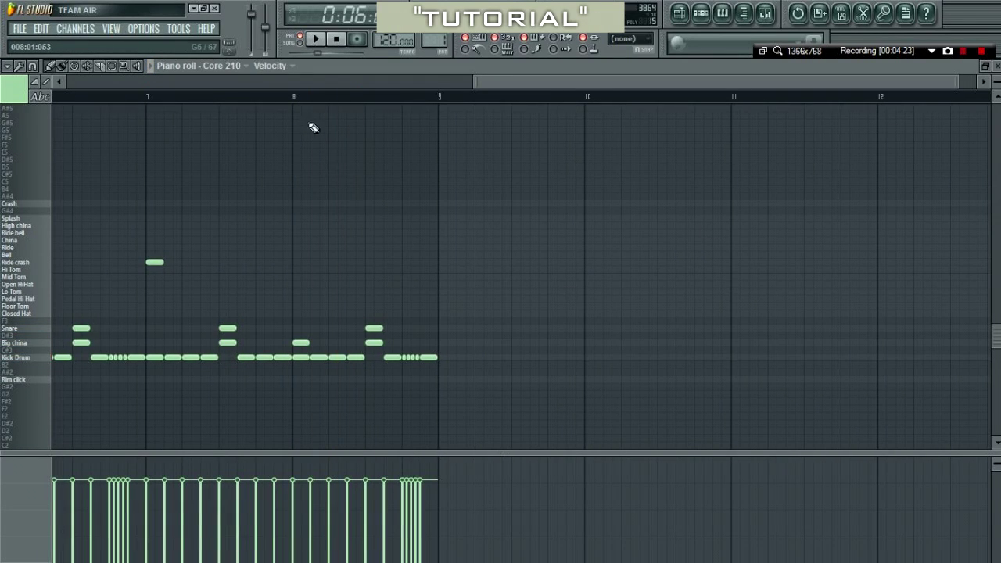
Remove the half-beat kicks after beat 3 of bar 8 and move the four fast kicks under the beat 3 snare.
{"action": "scroll", "coordinate": [412, 326], "scroll_direction": "up", "scroll_amount": 3}
{"action": "right_click", "coordinate": [369, 359]}
{"action": "right_click", "coordinate": [460, 359]}
{"action": "left_click_drag", "start_coordinate": [465, 351], "coordinate": [310, 358]}
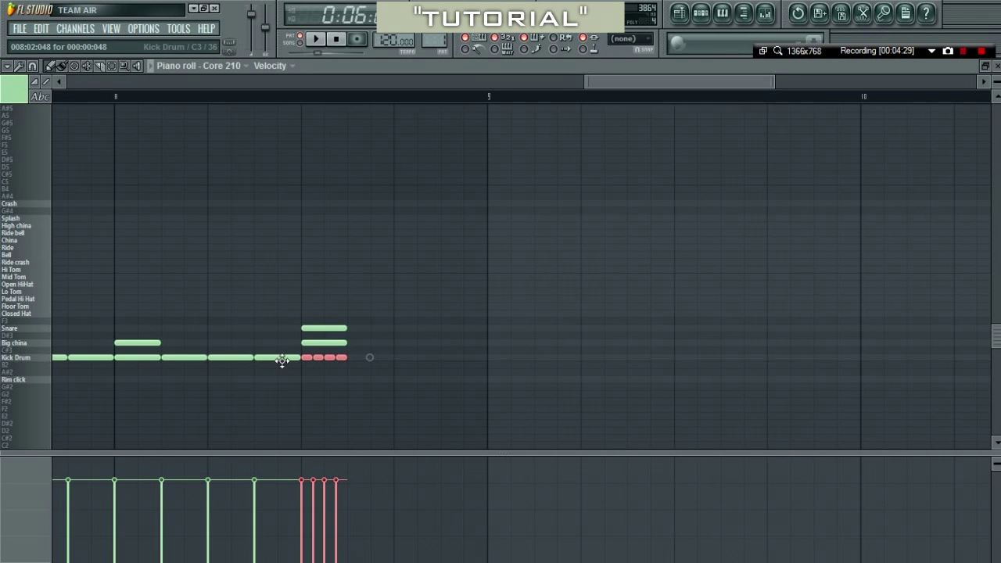
Add a half-beat kick after the four fast kicks in bar 8, duplicate the group onto beat 4, and start playback.
{"action": "left_click", "coordinate": [351, 357]}
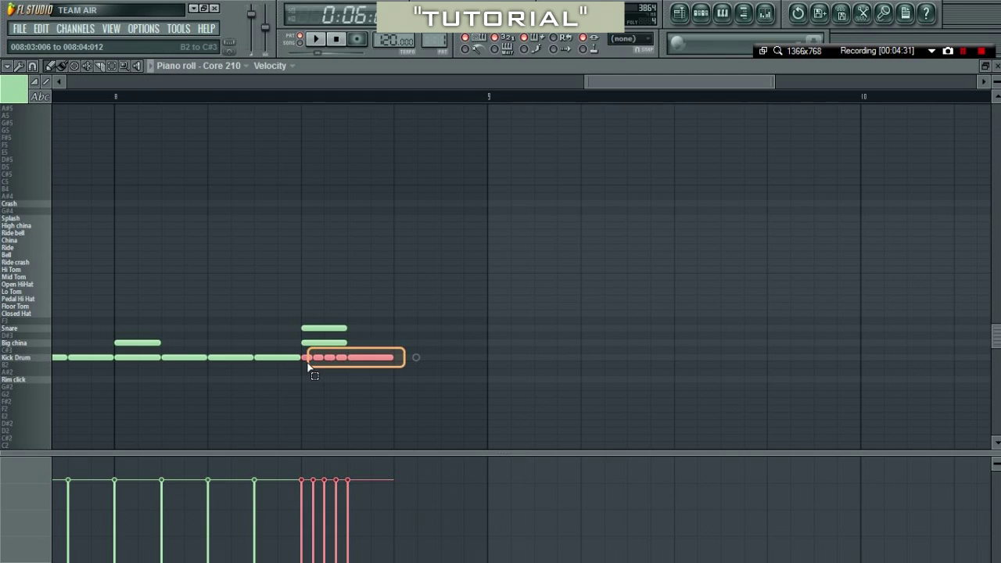
{"action": "key", "text": "ctrl+b"}
{"action": "key", "text": "ctrl+d"}
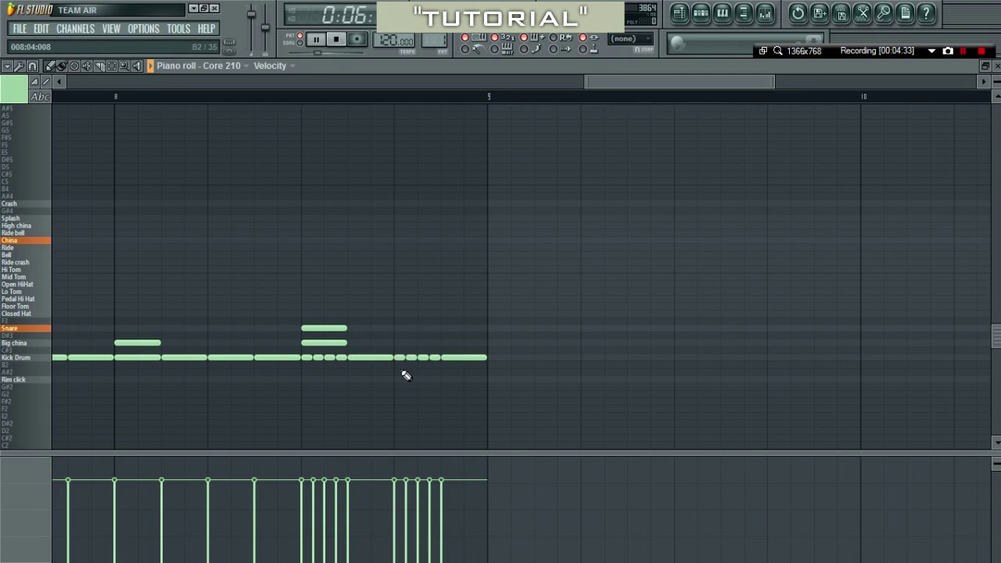
{"action": "scroll", "coordinate": [404, 373], "scroll_direction": "down", "scroll_amount": 5}
{"action": "key", "text": "space"}
{"action": "scroll", "coordinate": [598, 420], "scroll_direction": "up", "scroll_amount": 3}
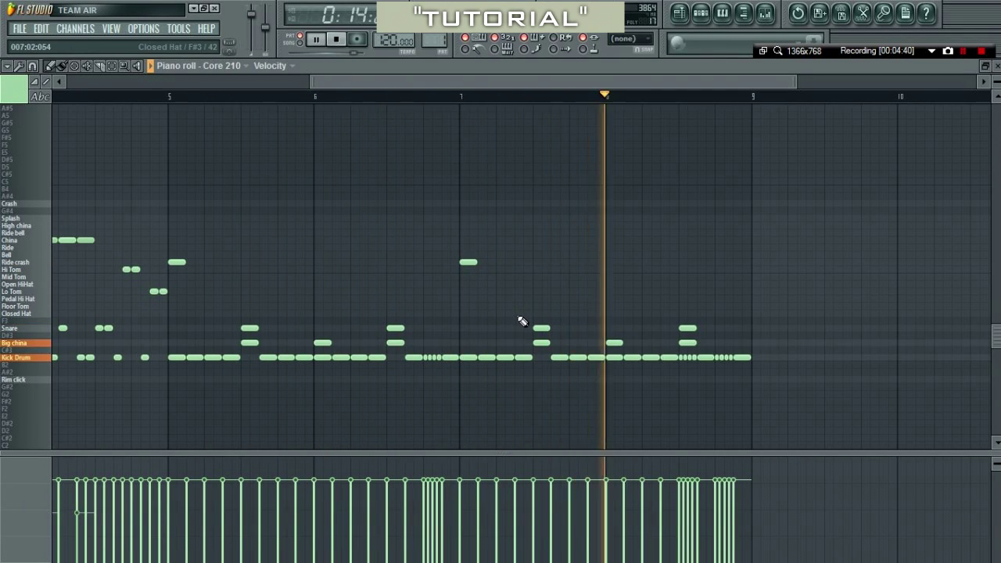
Add a Crash hit above the Ride crash at the start of bar 7, and play the pattern from there through bar 8.
{"action": "left_click", "coordinate": [470, 256]}
{"action": "left_click_drag", "start_coordinate": [469, 256], "coordinate": [459, 204]}
{"action": "left_click", "coordinate": [458, 94]}
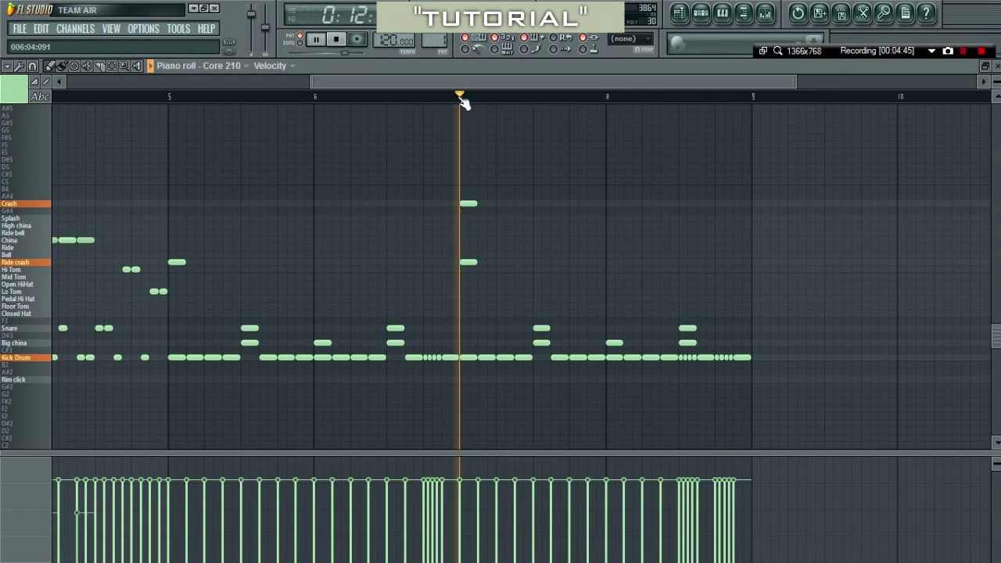
{"action": "left_click_drag", "start_coordinate": [509, 102], "coordinate": [641, 118]}
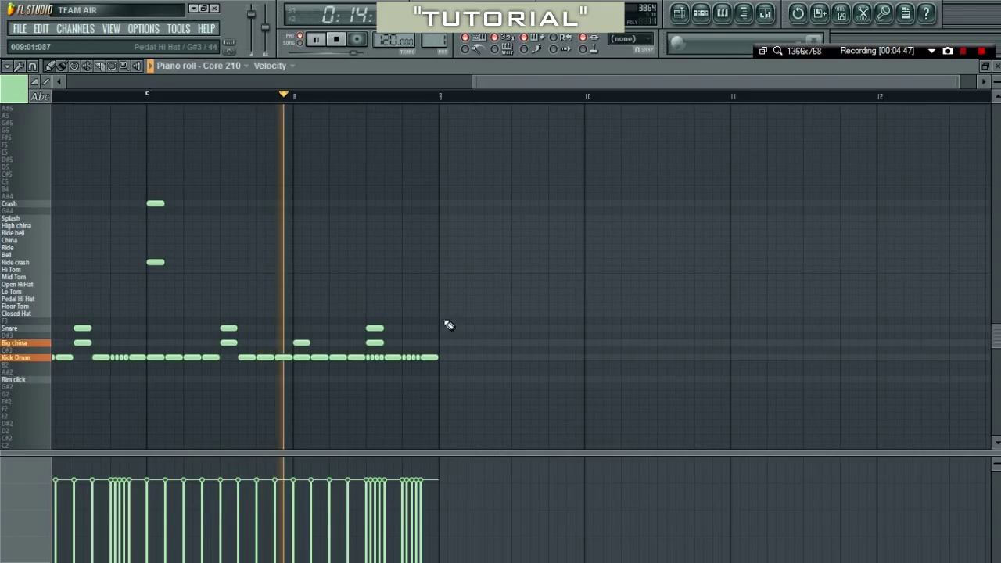
{"action": "scroll", "coordinate": [376, 356], "scroll_direction": "up", "scroll_amount": 4}
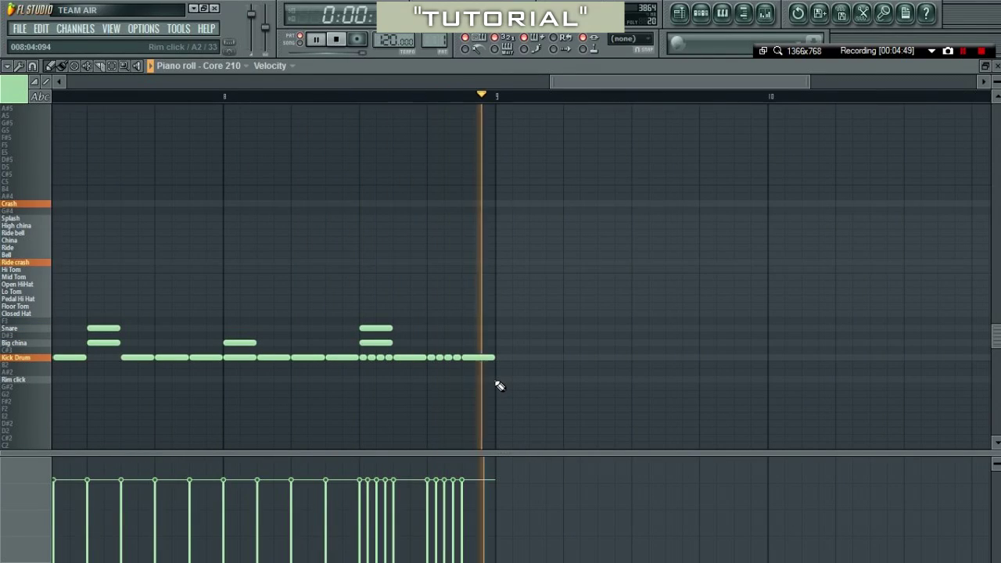
{"action": "key", "text": "space"}
Fill bar 9 with quarter-beat snares of alternating velocity by scaling a full bar of half-beat snares to 50% and duplicating it.
{"action": "left_click", "coordinate": [509, 327]}
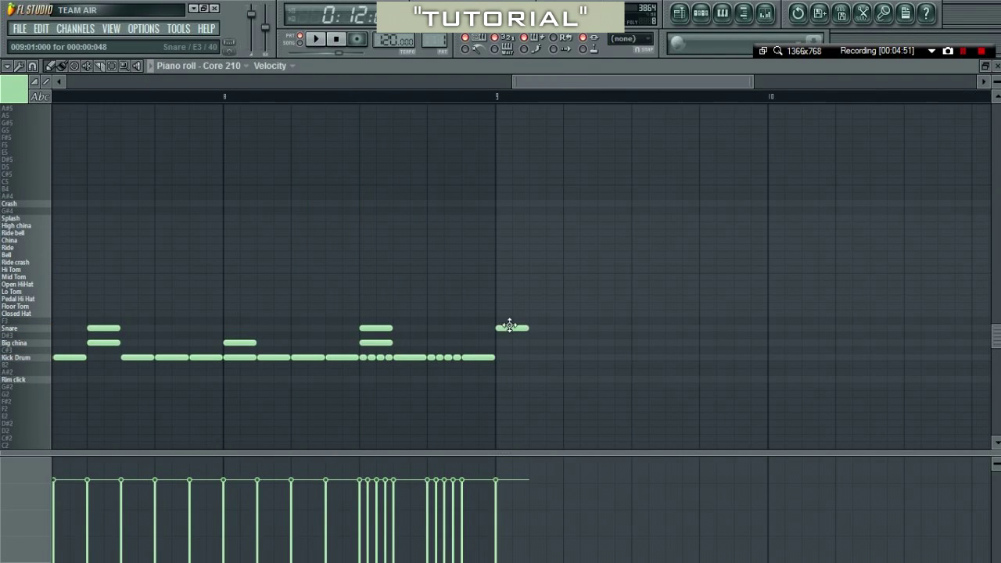
{"action": "left_click", "coordinate": [533, 328]}
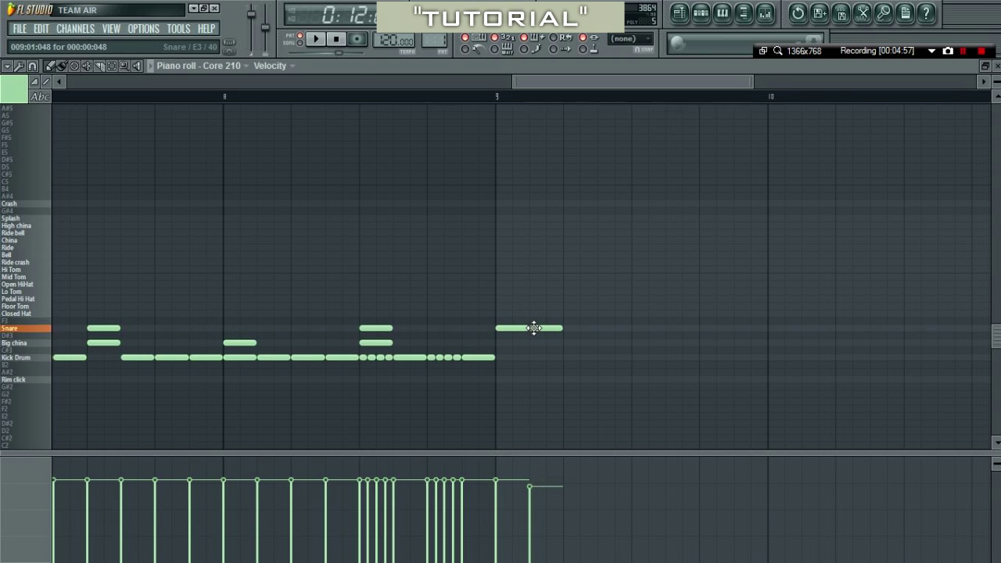
{"action": "mouse_move", "coordinate": [583, 304]}
{"action": "left_mouse_down"}
{"action": "mouse_move", "coordinate": [503, 335]}
{"action": "mouse_move", "coordinate": [573, 332]}
{"action": "left_mouse_up"}
{"action": "mouse_move", "coordinate": [657, 283]}
{"action": "left_mouse_down"}
{"action": "mouse_move", "coordinate": [589, 320]}
{"action": "mouse_move", "coordinate": [516, 336]}
{"action": "left_mouse_up"}
{"action": "left_click_drag", "start_coordinate": [517, 328], "coordinate": [648, 328]}
{"action": "left_click_drag", "start_coordinate": [792, 273], "coordinate": [510, 347]}
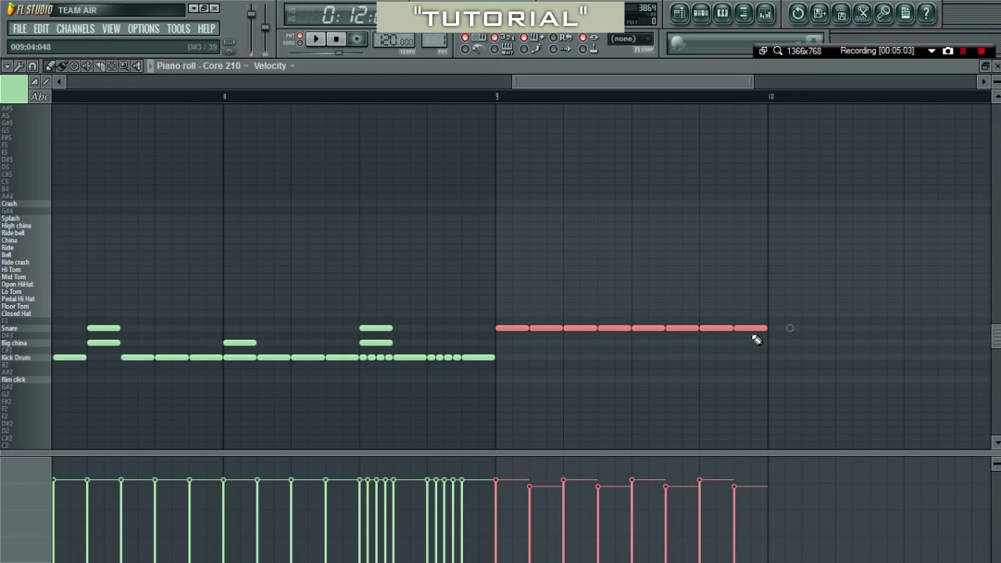
{"action": "left_click_drag", "start_coordinate": [786, 328], "coordinate": [667, 331]}
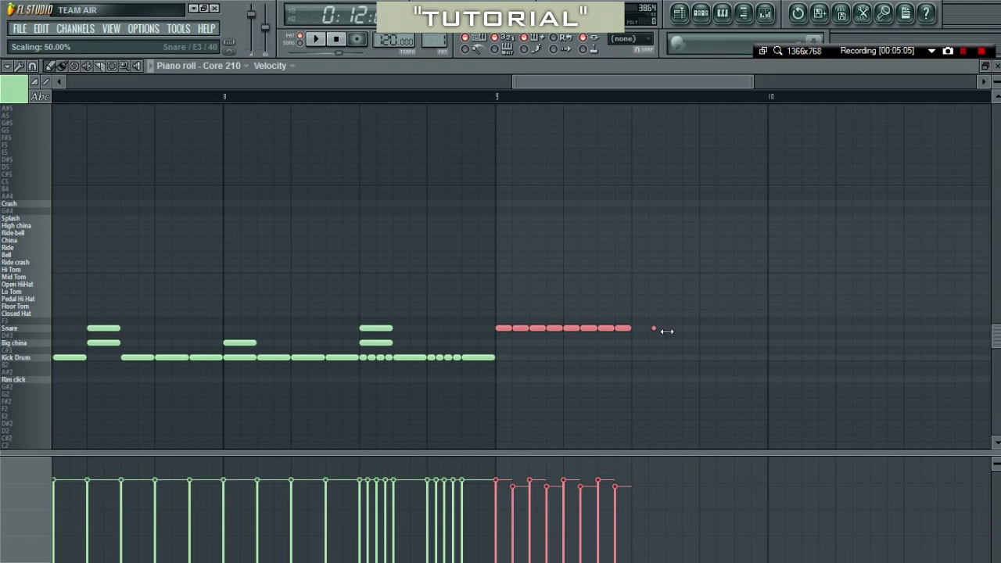
{"action": "left_click_drag", "start_coordinate": [498, 328], "coordinate": [634, 328]}
Copy the bar 9 snares onto the Kick Drum row and level the velocities of the copied kicks.
{"action": "left_click", "coordinate": [535, 352]}
{"action": "mouse_move", "coordinate": [510, 289]}
{"action": "left_mouse_down"}
{"action": "mouse_move", "coordinate": [756, 341]}
{"action": "mouse_move", "coordinate": [755, 360]}
{"action": "left_mouse_up"}
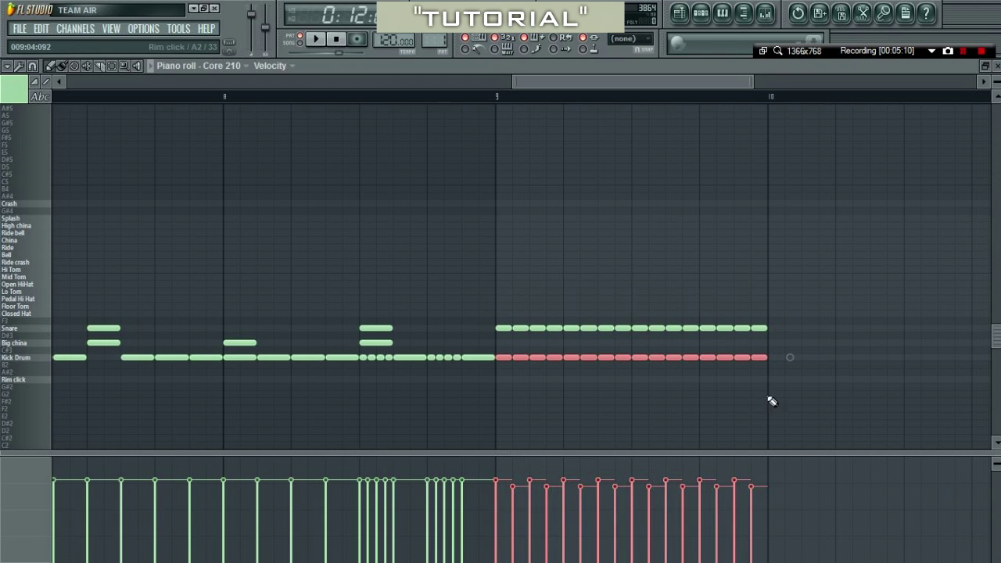
{"action": "left_click_drag", "start_coordinate": [693, 475], "coordinate": [413, 475]}
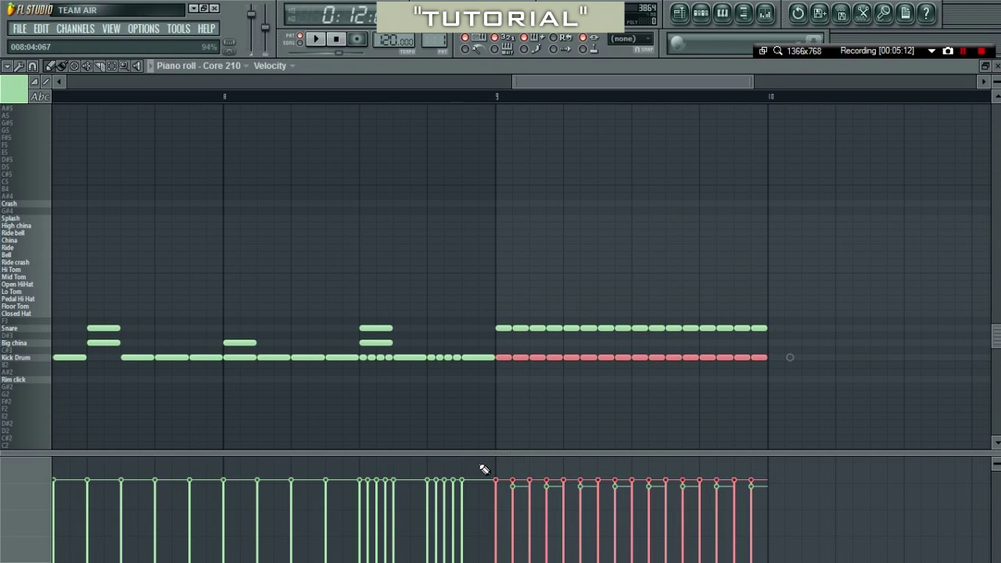
Place a half-beat Crash hit on each beat of bar 9 and start playback.
{"action": "left_click", "coordinate": [474, 357]}
{"action": "left_click", "coordinate": [496, 205]}
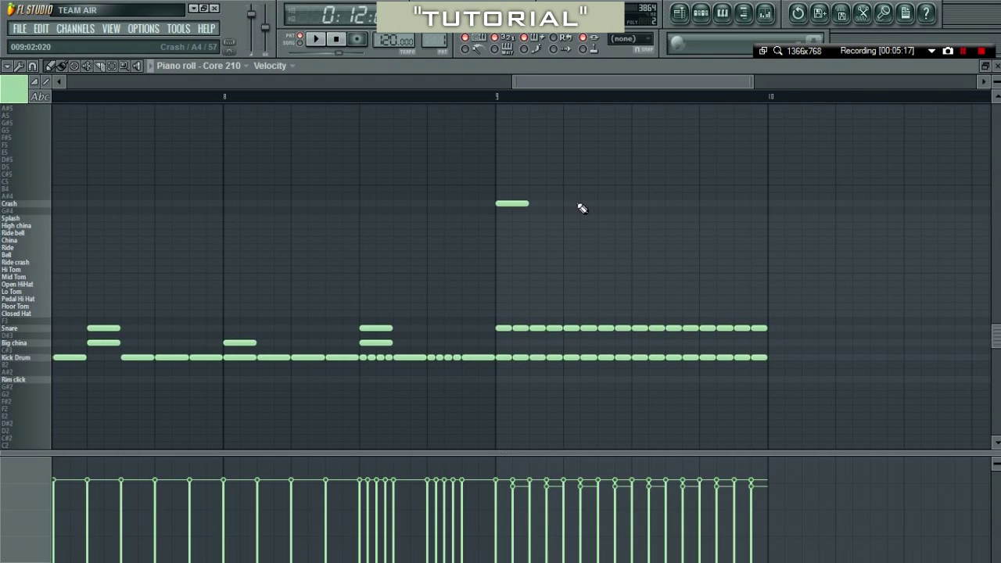
{"action": "left_click_drag", "start_coordinate": [585, 192], "coordinate": [633, 209]}
{"action": "left_click", "coordinate": [700, 204]}
{"action": "key", "text": "space"}
Duplicate bar 9 into bars 10 and 11, and stop playback.
{"action": "left_click_drag", "start_coordinate": [798, 163], "coordinate": [871, 360]}
{"action": "left_click_drag", "start_coordinate": [566, 82], "coordinate": [776, 92]}
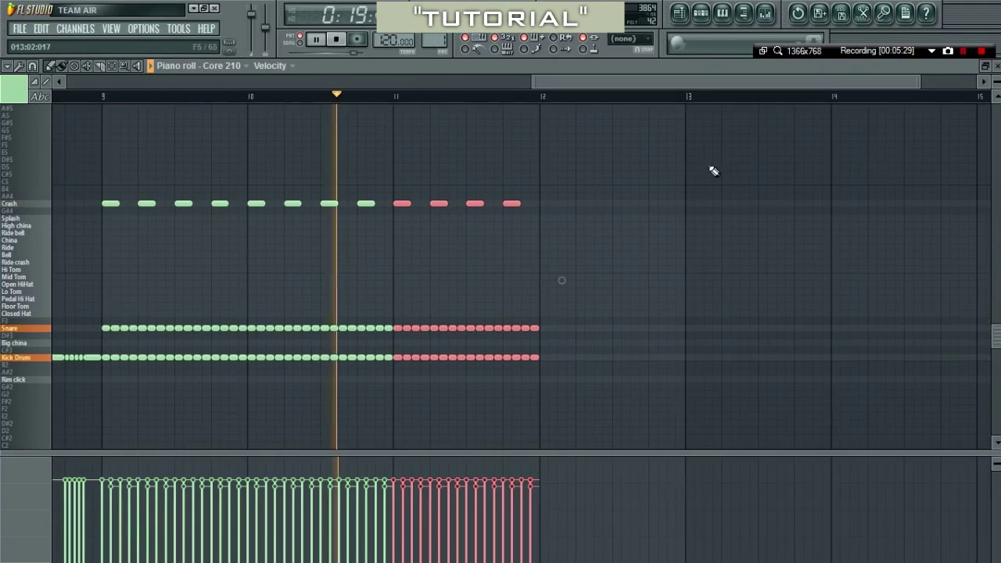
{"action": "key", "text": "space"}
Replace the snares on beats 3 and 4 of bar 10 with a burst of five eighth-beat snares starting on each beat.
{"action": "scroll", "coordinate": [306, 242], "scroll_direction": "up", "scroll_amount": 3}
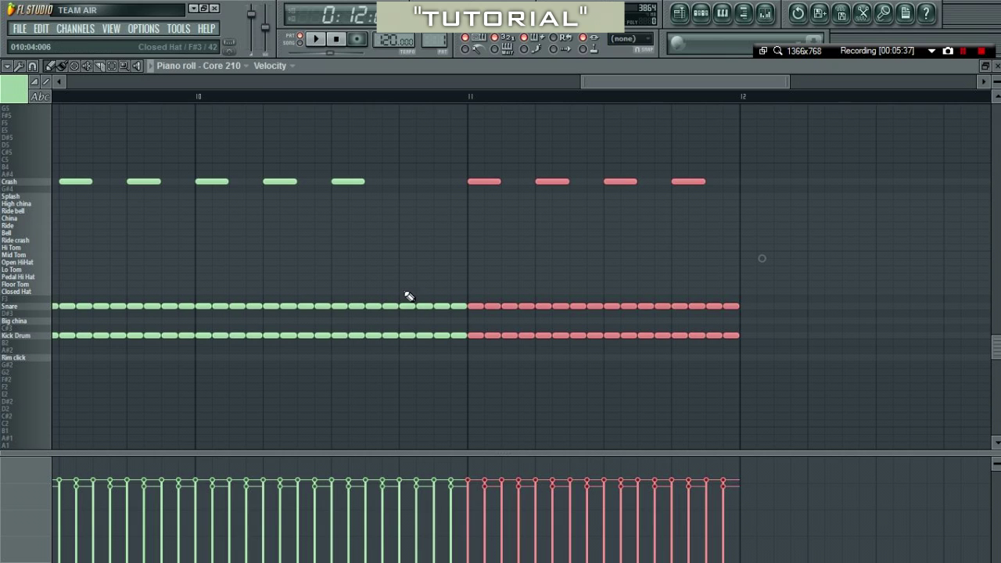
{"action": "left_click_drag", "start_coordinate": [412, 291], "coordinate": [340, 293]}
{"action": "left_click_drag", "start_coordinate": [437, 299], "coordinate": [403, 296]}
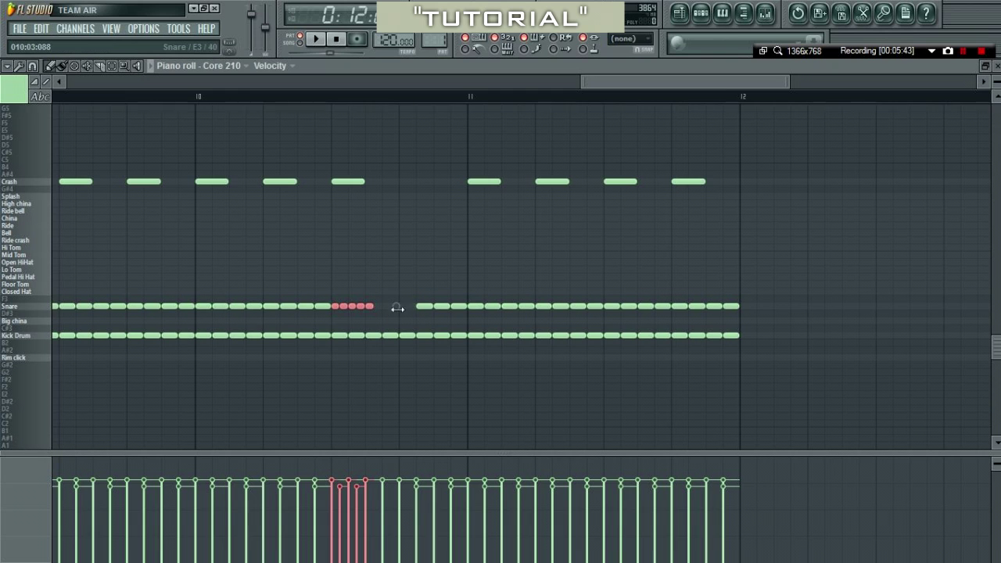
{"action": "left_click_drag", "start_coordinate": [370, 306], "coordinate": [430, 302]}
Remove the Crash on beat 3 and all kicks under beats 3 and 4 of bar 10, and start playback.
{"action": "right_click", "coordinate": [406, 267]}
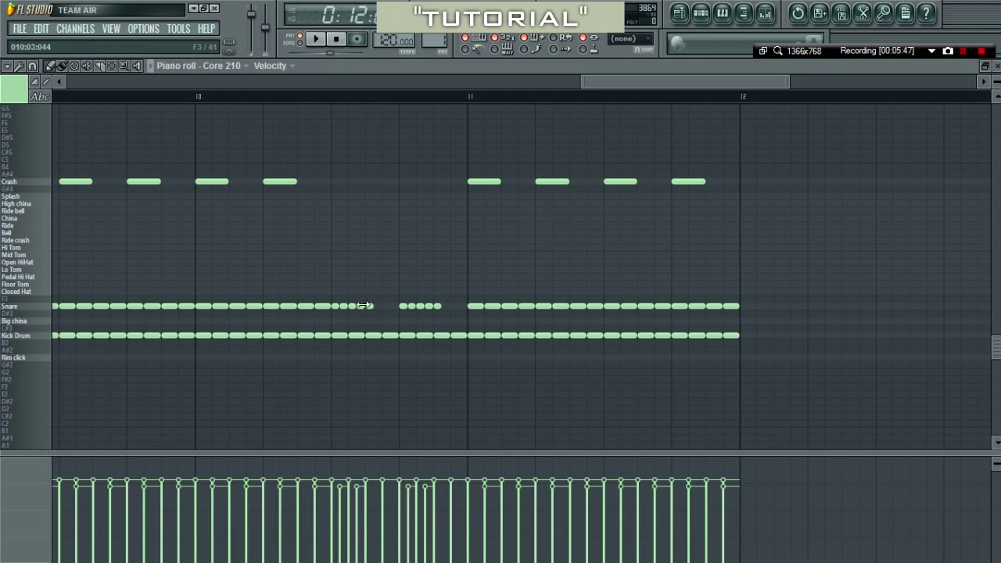
{"action": "left_click_drag", "start_coordinate": [348, 337], "coordinate": [446, 340]}
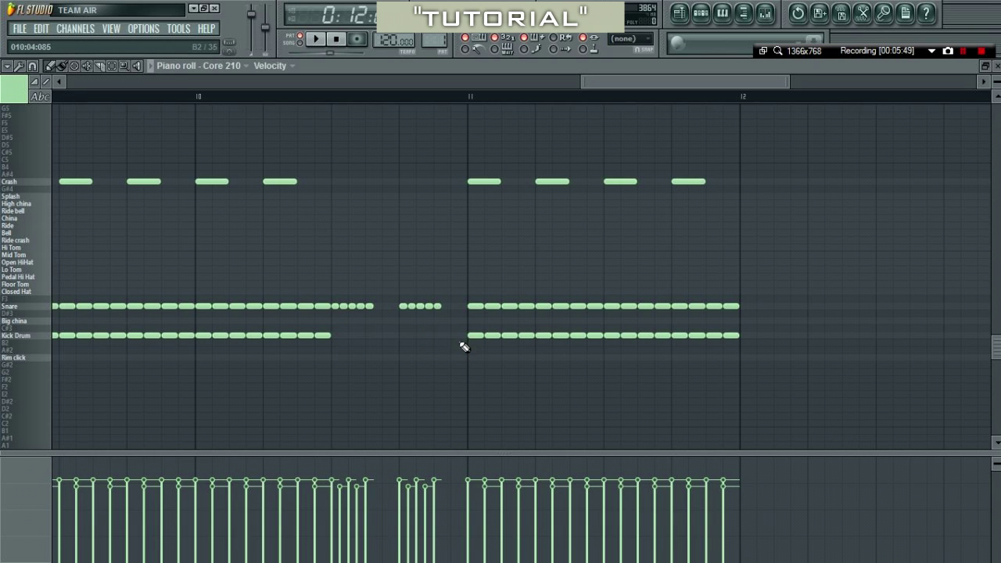
{"action": "key", "text": "space"}
{"action": "scroll", "coordinate": [470, 375], "scroll_direction": "down", "scroll_amount": 3}
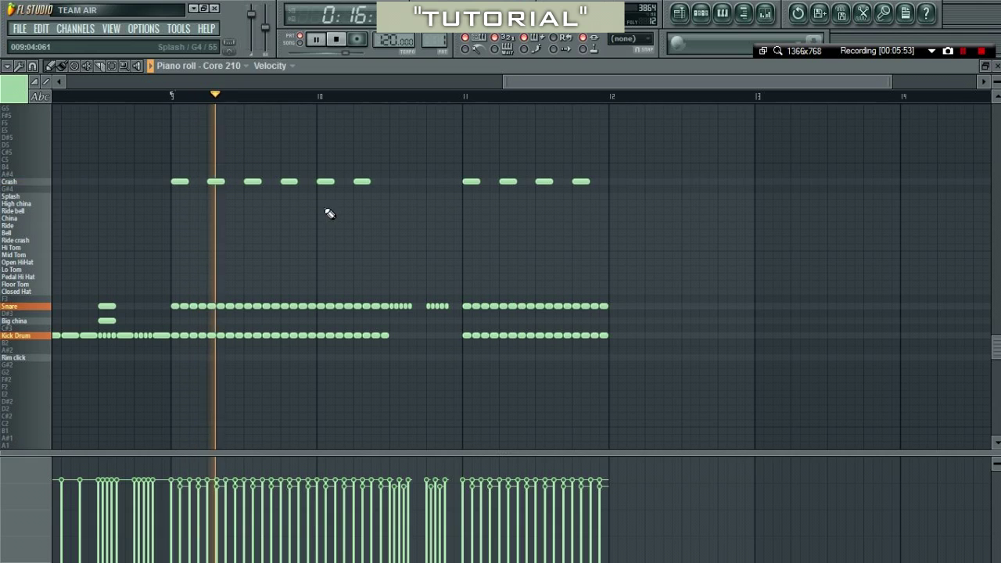
Delete all the crash, snare and kick notes in bar 11, and stop playback.
{"action": "left_click_drag", "start_coordinate": [676, 141], "coordinate": [462, 381]}
{"action": "key", "text": "Delete"}
{"action": "key", "text": "space"}
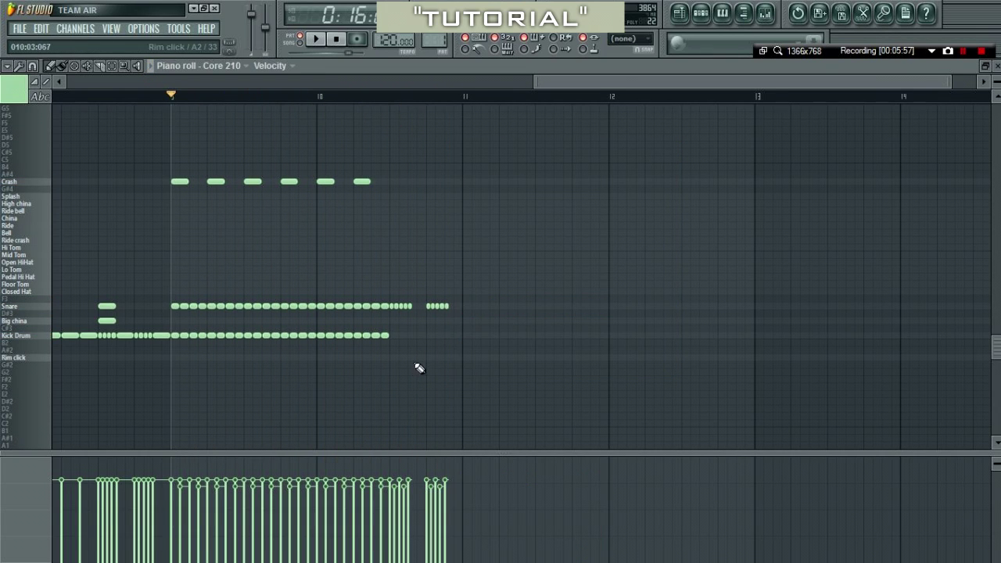
Duplicate bars 9 and 10 into bars 11 and 12.
{"action": "scroll", "coordinate": [416, 367], "scroll_direction": "up", "scroll_amount": 3}
{"action": "scroll", "coordinate": [415, 374], "scroll_direction": "up", "scroll_amount": 4}
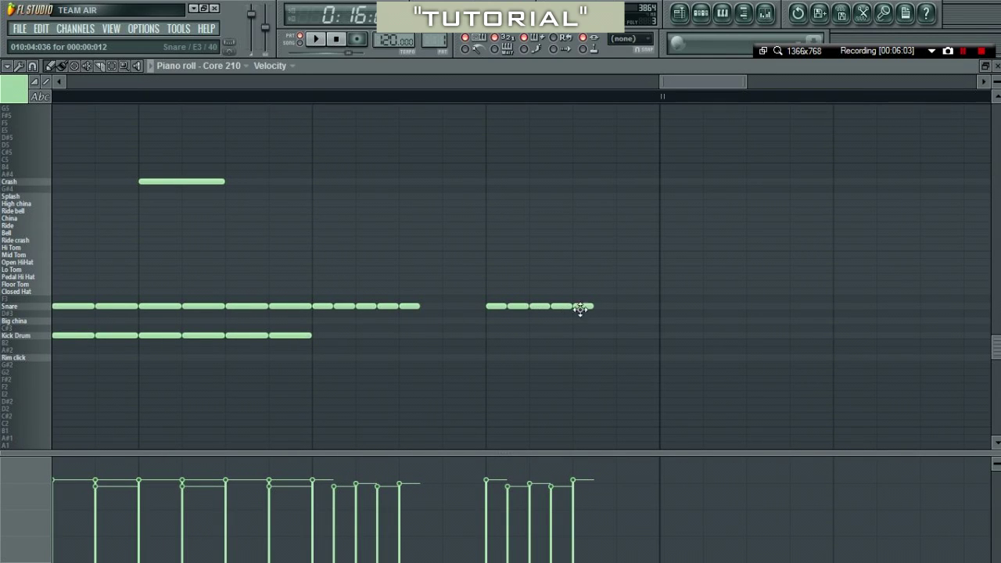
{"action": "scroll", "coordinate": [586, 308], "scroll_direction": "down", "scroll_amount": 7}
{"action": "mouse_move", "coordinate": [669, 143]}
{"action": "left_mouse_down"}
{"action": "mouse_move", "coordinate": [396, 362]}
{"action": "mouse_move", "coordinate": [332, 365]}
{"action": "mouse_move", "coordinate": [628, 336]}
{"action": "left_mouse_up"}
{"action": "left_click", "coordinate": [816, 400], "text": "ctrl"}
Convert the kicks in the first half of bar 12 to eighth-beat kicks by shrinking and duplicating them, and play the section back.
{"action": "scroll", "coordinate": [857, 413], "scroll_direction": "up", "scroll_amount": 5}
{"action": "left_click_drag", "start_coordinate": [844, 319], "coordinate": [657, 370]}
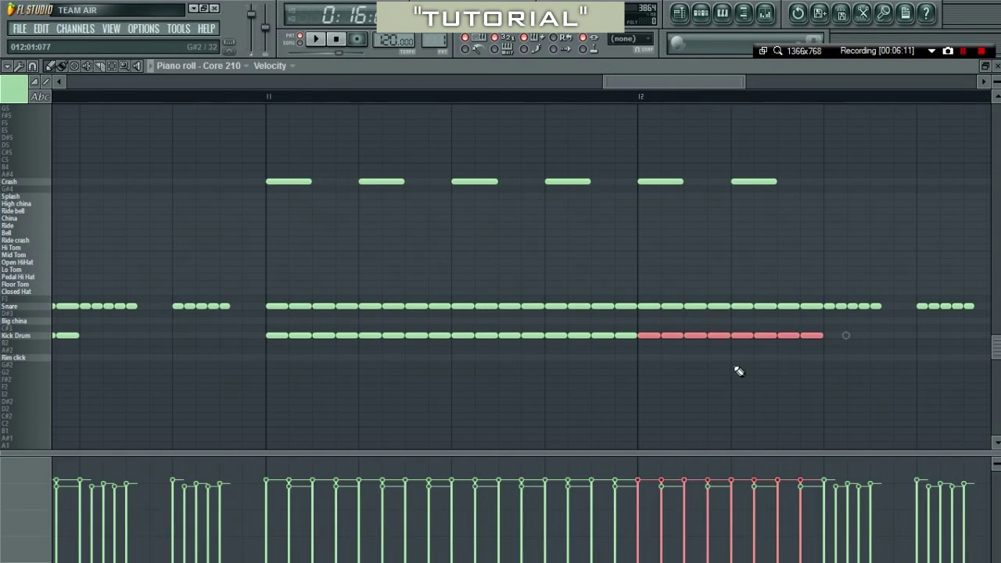
{"action": "left_click_drag", "start_coordinate": [845, 334], "coordinate": [805, 339]}
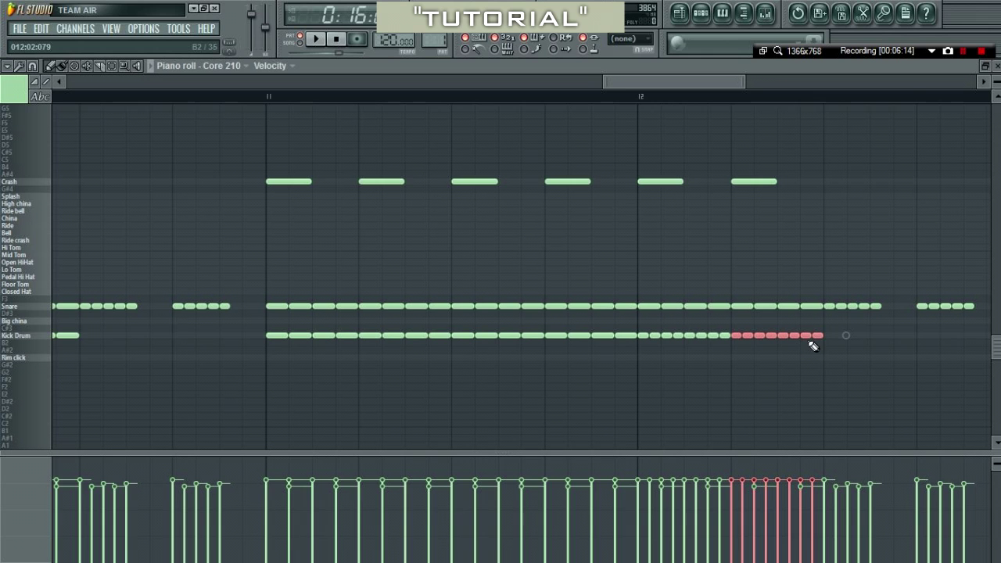
{"action": "left_click", "coordinate": [810, 342], "text": "ctrl"}
{"action": "key", "text": "space"}
{"action": "scroll", "coordinate": [699, 419], "scroll_direction": "down", "scroll_amount": 4}
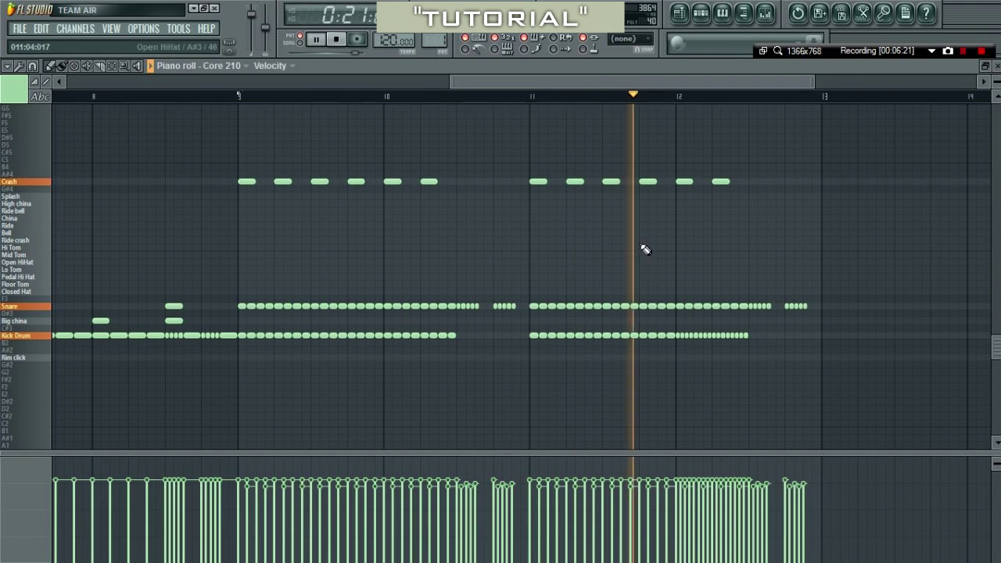
{"action": "left_click_drag", "start_coordinate": [618, 82], "coordinate": [704, 104]}
{"action": "key", "text": "space"}
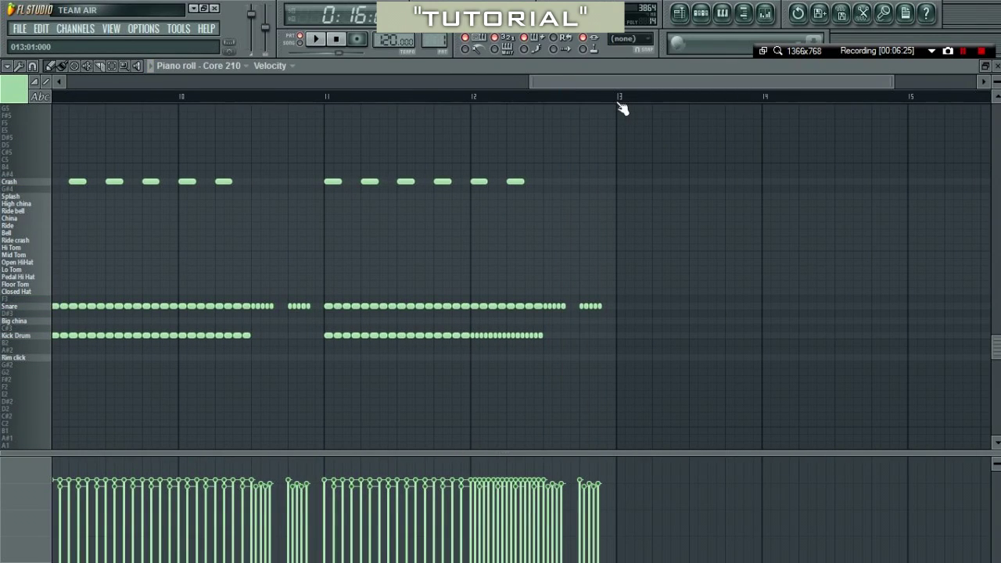
Place four quarter-beat kicks on beat 1 of bar 13 and, after a quarter-beat gap, two more on beat 2.
{"action": "scroll", "coordinate": [710, 351], "scroll_direction": "up", "scroll_amount": 3}
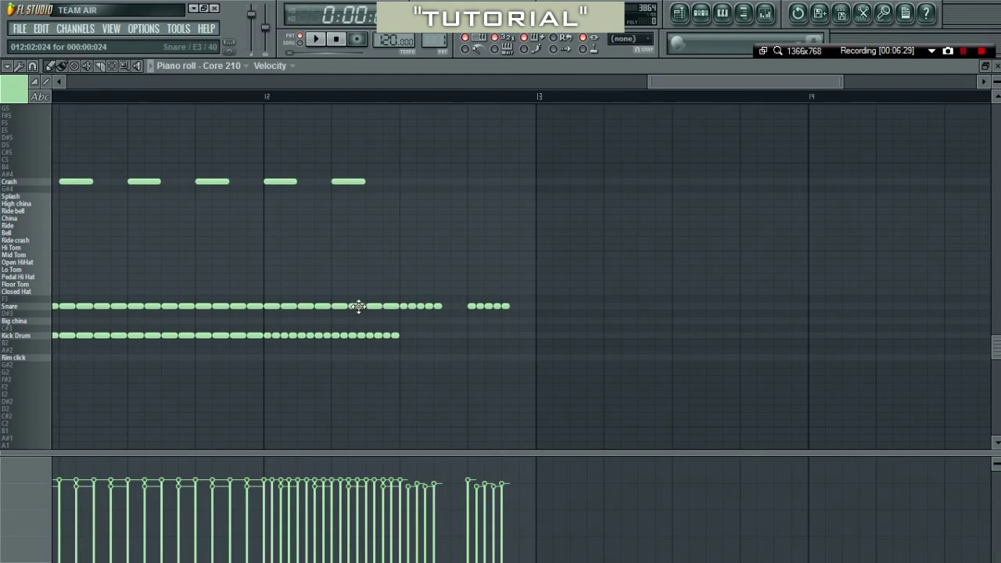
{"action": "scroll", "coordinate": [696, 405], "scroll_direction": "up", "scroll_amount": 2}
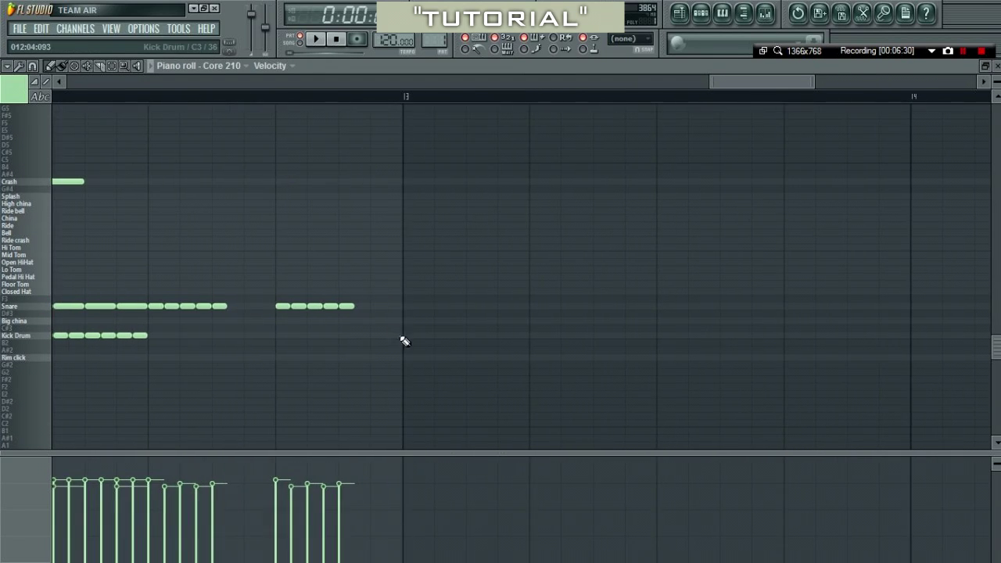
{"action": "left_click_drag", "start_coordinate": [406, 339], "coordinate": [510, 337]}
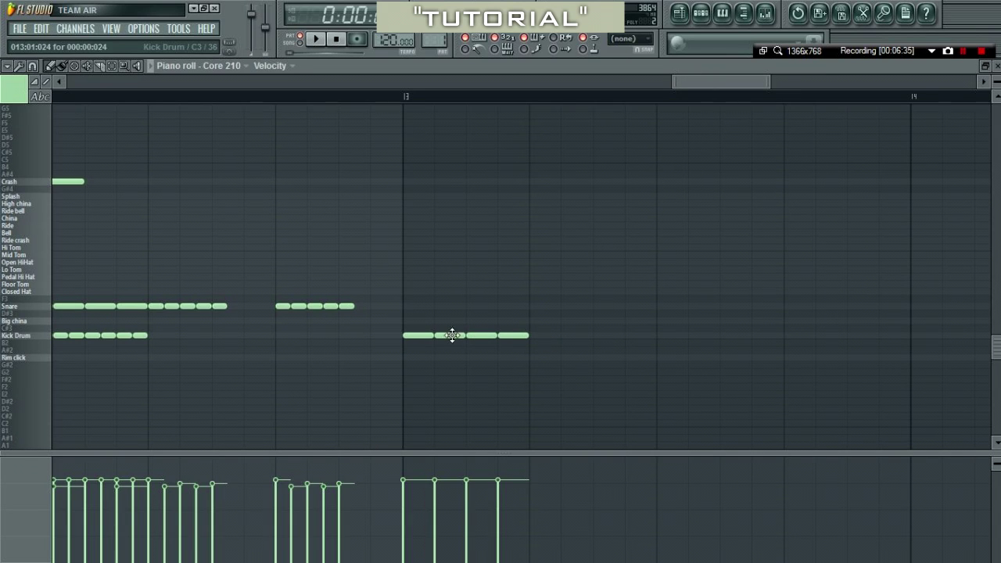
{"action": "left_click", "coordinate": [573, 338]}
{"action": "left_click_drag", "start_coordinate": [635, 337], "coordinate": [599, 335]}
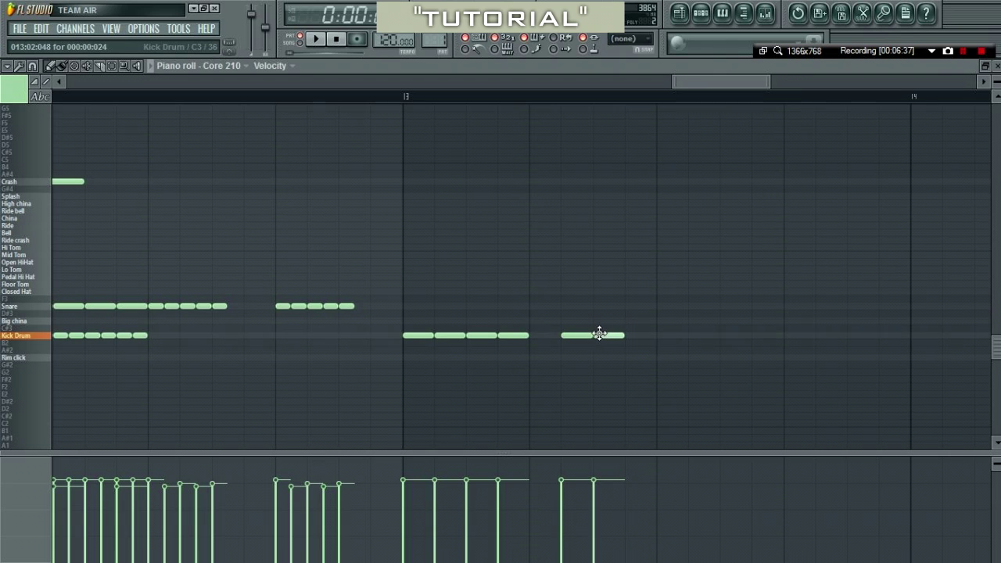
{"action": "left_click", "coordinate": [664, 339]}
{"action": "left_click_drag", "start_coordinate": [711, 295], "coordinate": [430, 374]}
{"action": "left_click_drag", "start_coordinate": [418, 330], "coordinate": [470, 334]}
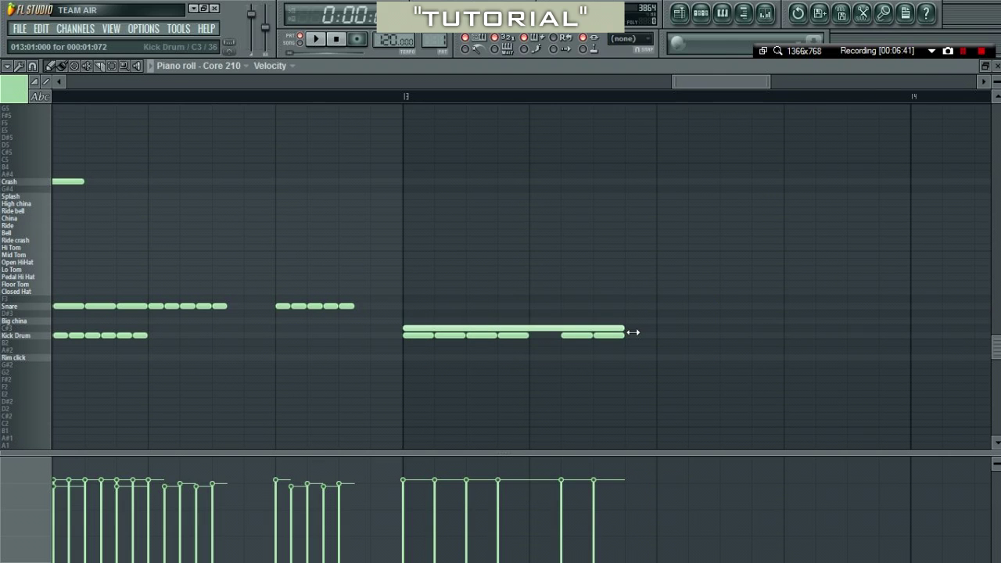
{"action": "left_click_drag", "start_coordinate": [633, 333], "coordinate": [432, 332]}
Duplicate the six-kick group into the second half of bar 13 and add a quarter-beat snare on beat 3.
{"action": "left_click_drag", "start_coordinate": [772, 265], "coordinate": [401, 369]}
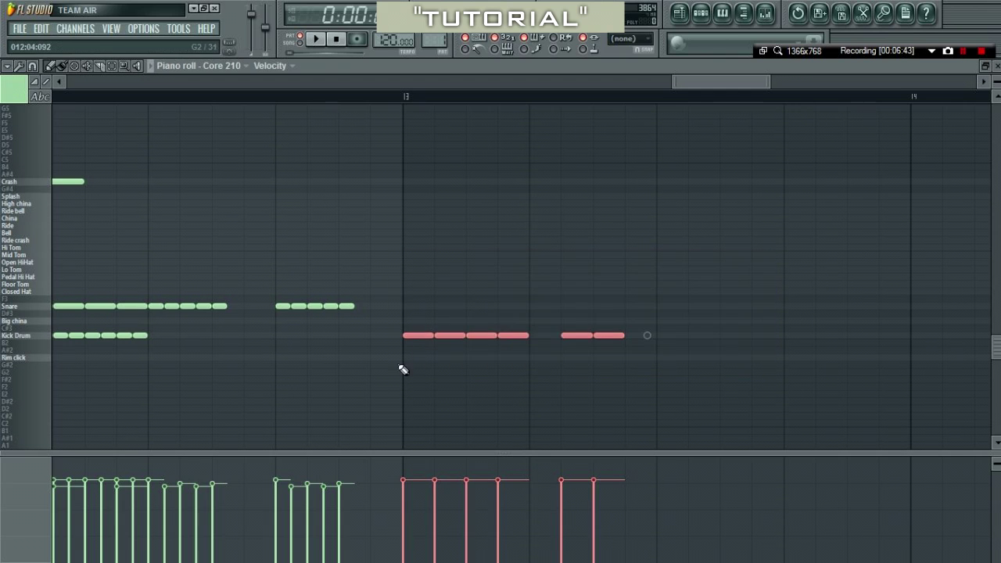
{"action": "left_click_drag", "start_coordinate": [409, 336], "coordinate": [663, 333]}
{"action": "left_click", "coordinate": [568, 260]}
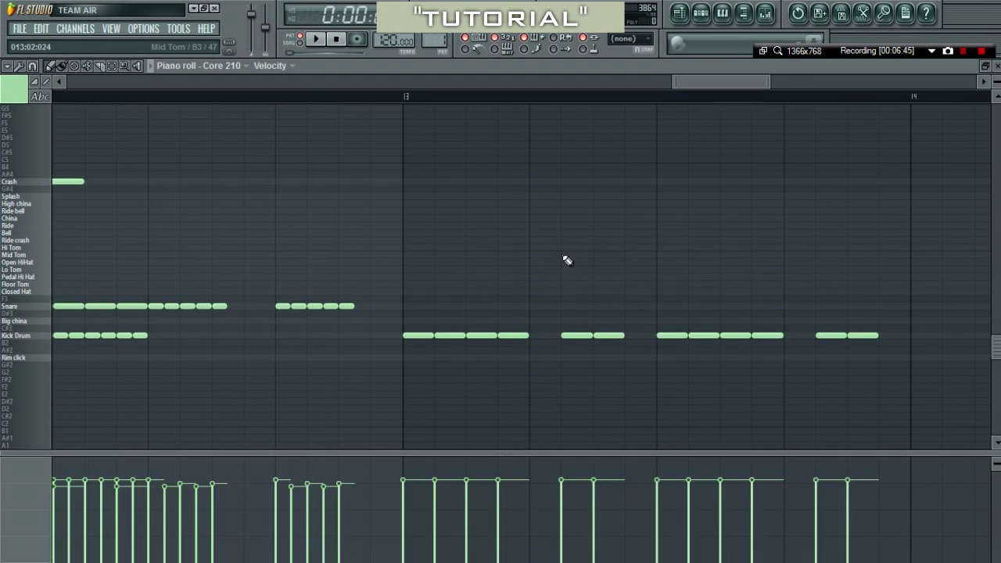
{"action": "left_click", "coordinate": [668, 306]}
{"action": "scroll", "coordinate": [599, 250], "scroll_direction": "down", "scroll_amount": 2, "text": "ctrl"}
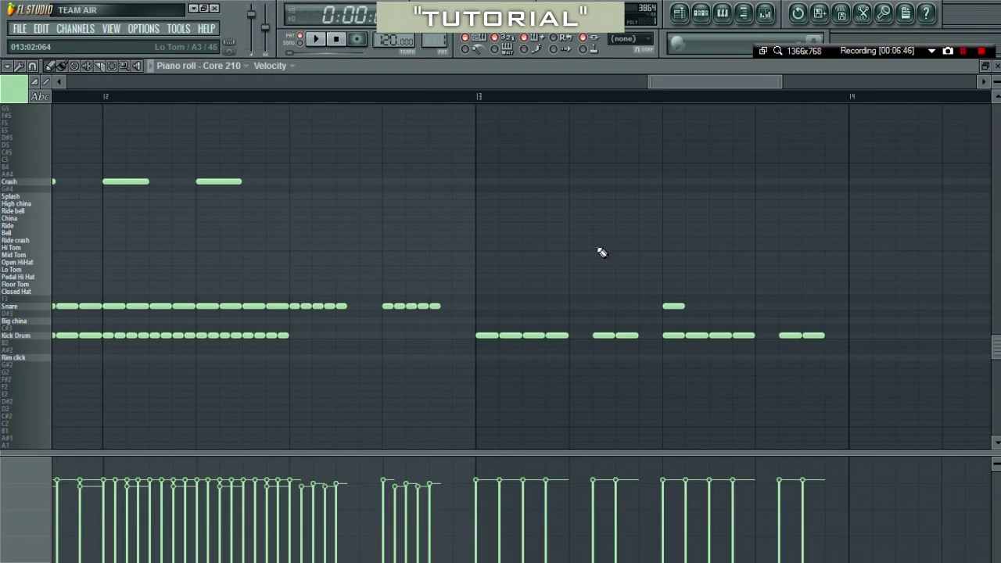
Add a Crash and a Ride crash on beat 1 of bar 13, and another Ride crash on beat 2.
{"action": "left_click", "coordinate": [480, 181]}
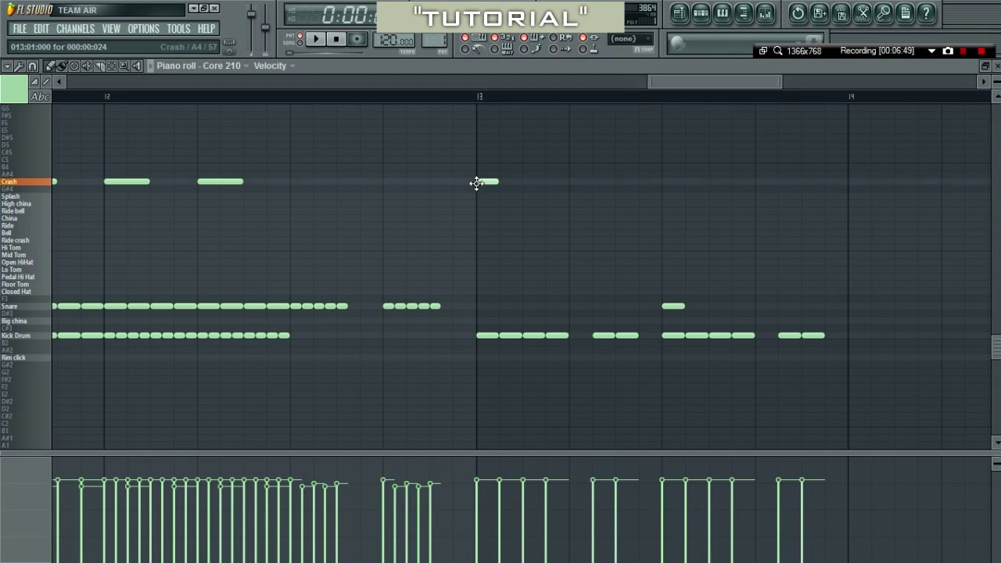
{"action": "left_click", "coordinate": [481, 240]}
{"action": "left_click", "coordinate": [579, 241]}
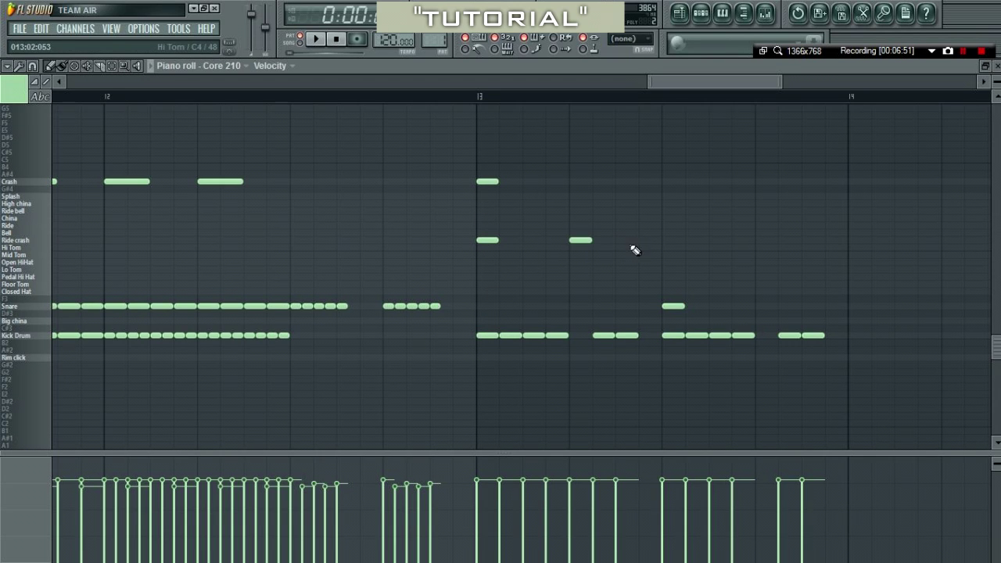
Add Ride crashes on beats 3 and 4 of bar 13 and duplicate the whole bar into bar 14.
{"action": "left_click", "coordinate": [757, 241]}
{"action": "key", "text": "space"}
{"action": "scroll", "coordinate": [814, 249], "scroll_direction": "down", "scroll_amount": 2, "text": "ctrl"}
{"action": "mouse_move", "coordinate": [858, 165]}
{"action": "left_mouse_down", "text": "ctrl"}
{"action": "mouse_move", "coordinate": [761, 300]}
{"action": "mouse_move", "coordinate": [643, 360]}
{"action": "mouse_move", "coordinate": [831, 335]}
{"action": "left_mouse_up", "text": "ctrl"}
Play the pattern back from the start of bar 13 through bar 14.
{"action": "left_click_drag", "start_coordinate": [616, 83], "coordinate": [688, 96]}
{"action": "left_click", "coordinate": [365, 98]}
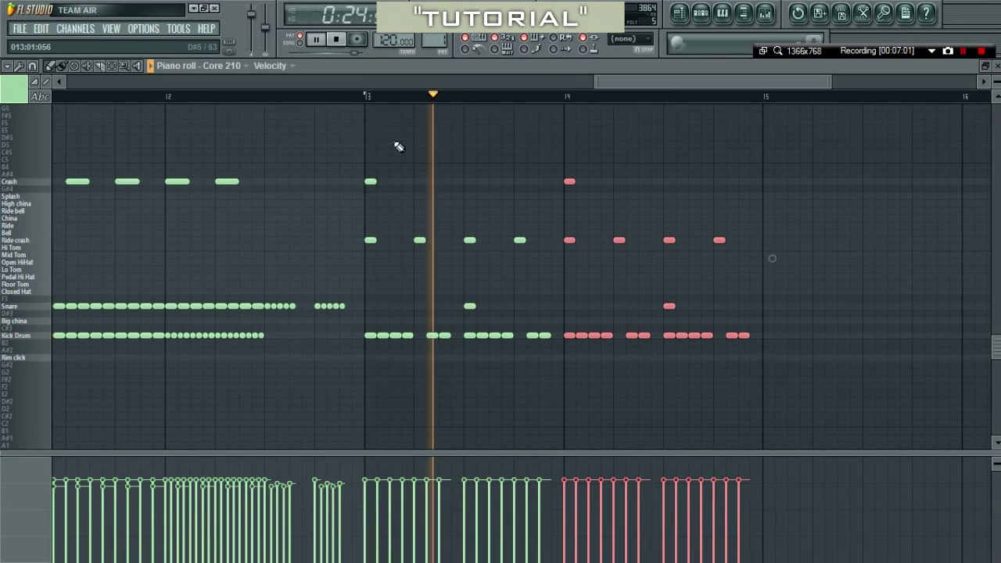
{"action": "left_click", "coordinate": [398, 147]}
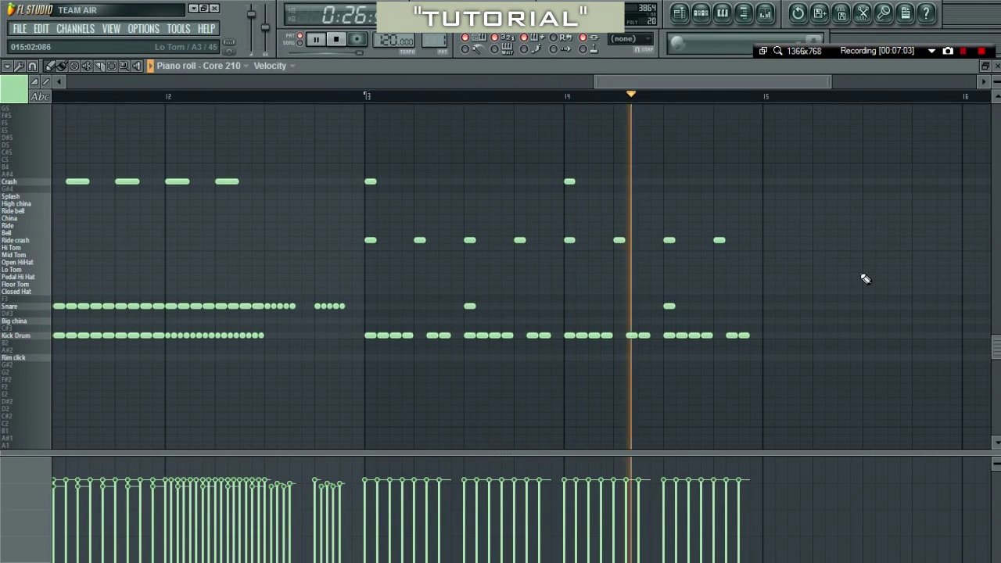
{"action": "key", "text": "space"}
Move the last two kicks of bar 14 to Ride bell and Splash respectively, and start playback.
{"action": "scroll", "coordinate": [844, 323], "scroll_direction": "up", "scroll_amount": 2}
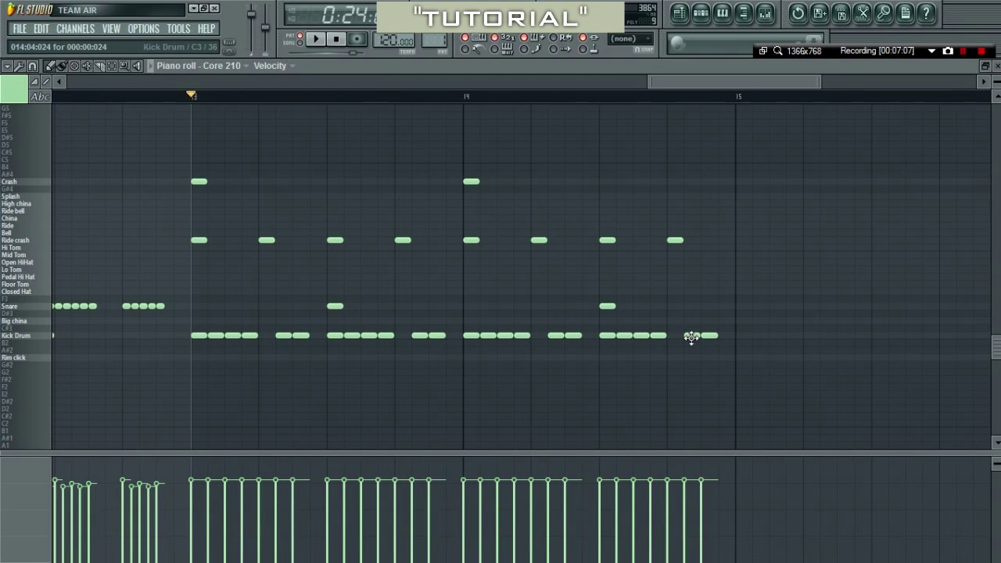
{"action": "left_click_drag", "start_coordinate": [691, 337], "coordinate": [693, 217]}
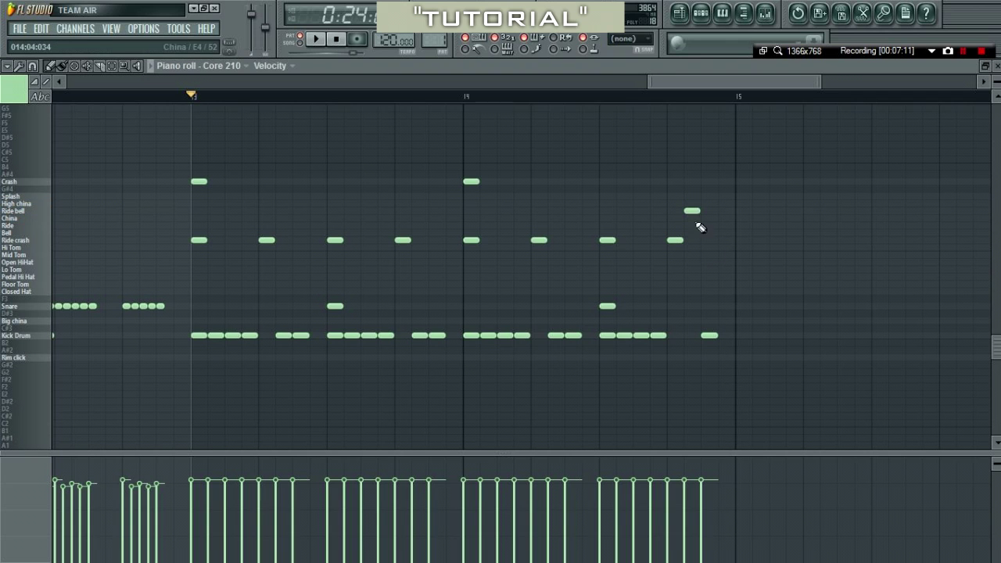
{"action": "left_click_drag", "start_coordinate": [709, 335], "coordinate": [701, 199]}
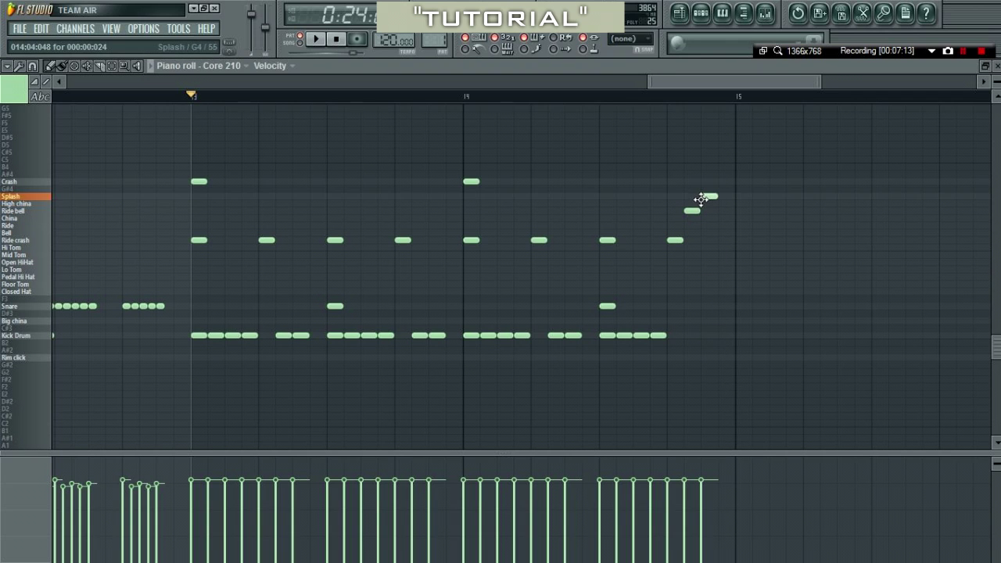
{"action": "key", "text": "space"}
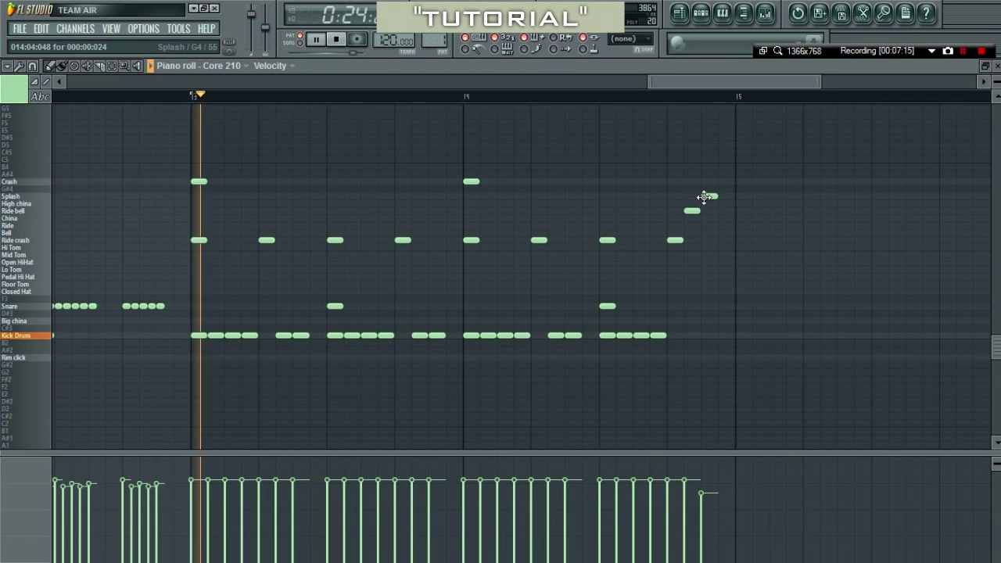
Duplicate all notes of bars 13 and 14 into bars 15 and 16.
{"action": "left_click_drag", "start_coordinate": [798, 146], "coordinate": [448, 375]}
{"action": "left_click_drag", "start_coordinate": [448, 336], "coordinate": [737, 341]}
{"action": "left_click", "coordinate": [714, 236], "text": "ctrl"}
{"action": "key", "text": "space"}
Play the duplicated section back from the start of bar 15 and again from bar 16.
{"action": "left_click", "coordinate": [738, 99]}
{"action": "key", "text": "space"}
{"action": "left_click_drag", "start_coordinate": [694, 84], "coordinate": [838, 105]}
{"action": "scroll", "coordinate": [663, 283], "scroll_direction": "up", "scroll_amount": 2}
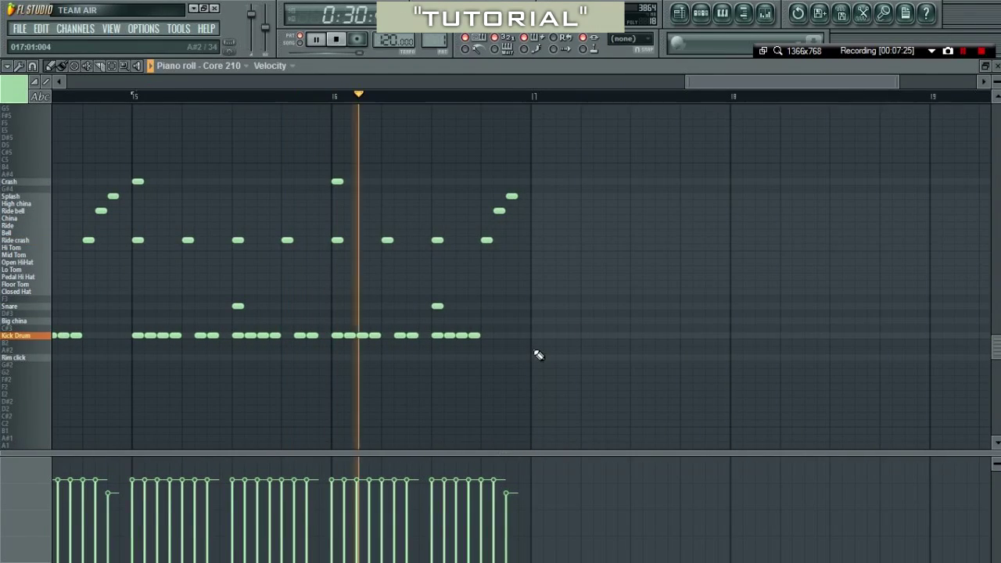
{"action": "key", "text": "space"}
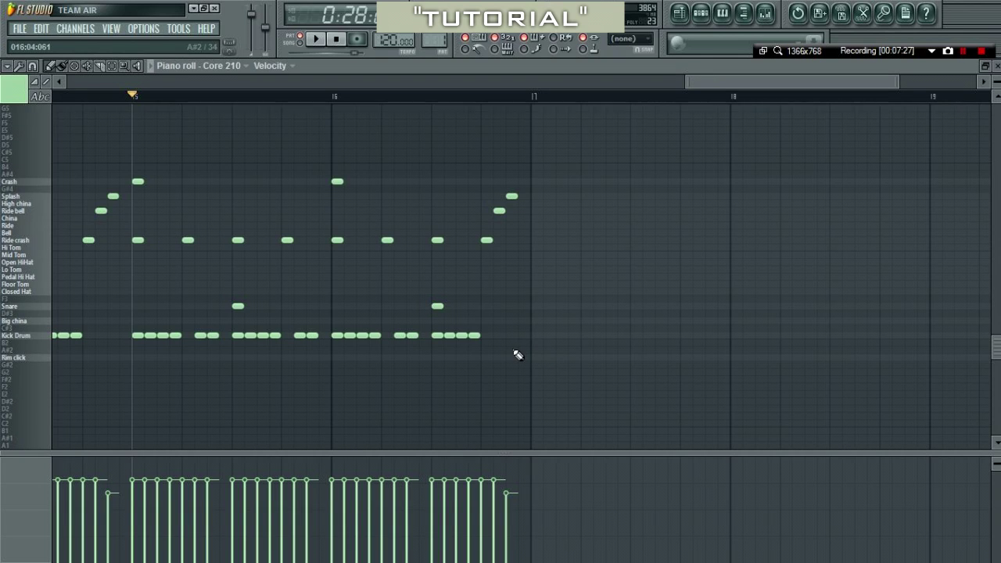
{"action": "left_click", "coordinate": [335, 97]}
{"action": "key", "text": "space"}
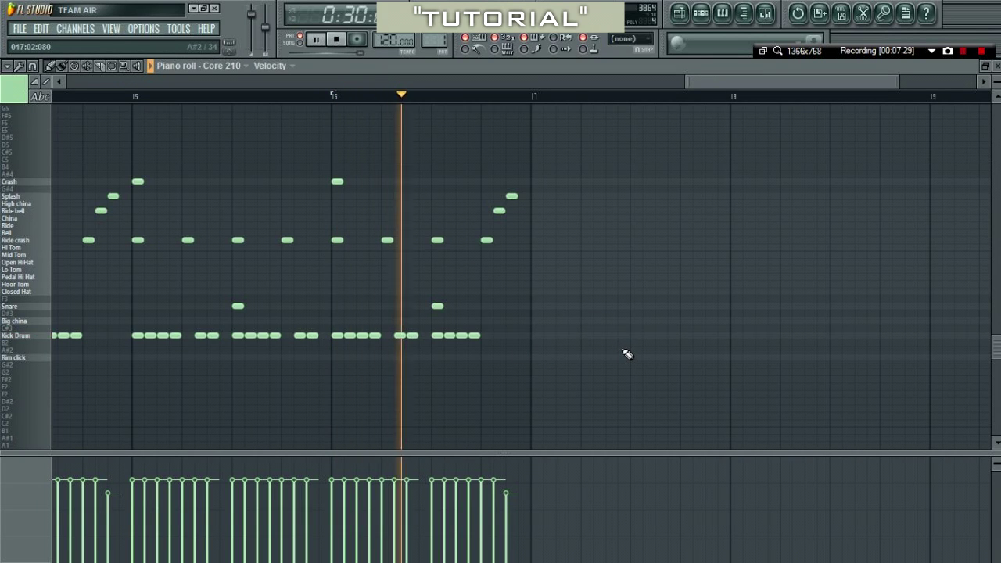
{"action": "key", "text": "space"}
Delete the four kicks on beat 3 of bar 16 and the Ride crash, Ride bell and Splash notes on beat 4.
{"action": "scroll", "coordinate": [483, 391], "scroll_direction": "up", "scroll_amount": 2}
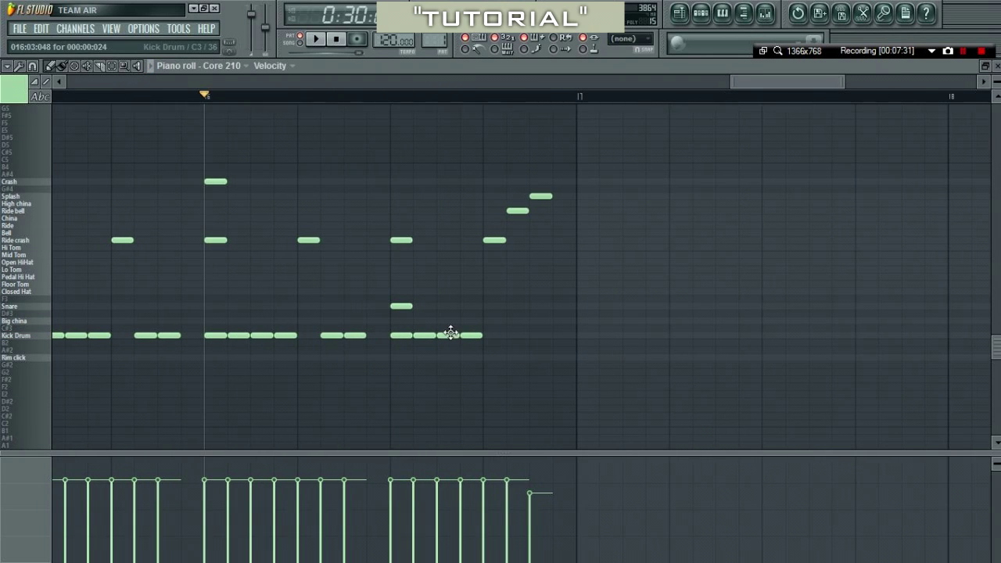
{"action": "right_click", "coordinate": [449, 334]}
{"action": "right_click", "coordinate": [425, 335]}
{"action": "right_click", "coordinate": [401, 335]}
{"action": "right_click", "coordinate": [472, 334]}
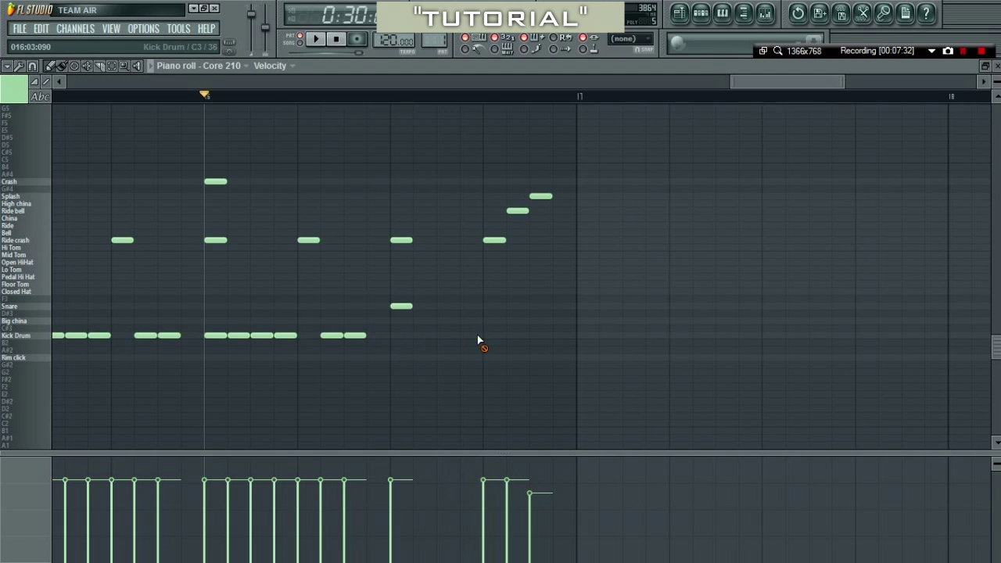
{"action": "right_click", "coordinate": [494, 240]}
{"action": "right_click", "coordinate": [517, 210]}
{"action": "right_click", "coordinate": [540, 196]}
Try out snares after beat 3 of bar 16, keeping two reduced-velocity eighth-beat snares in the last quarter of that beat.
{"action": "left_click", "coordinate": [441, 306]}
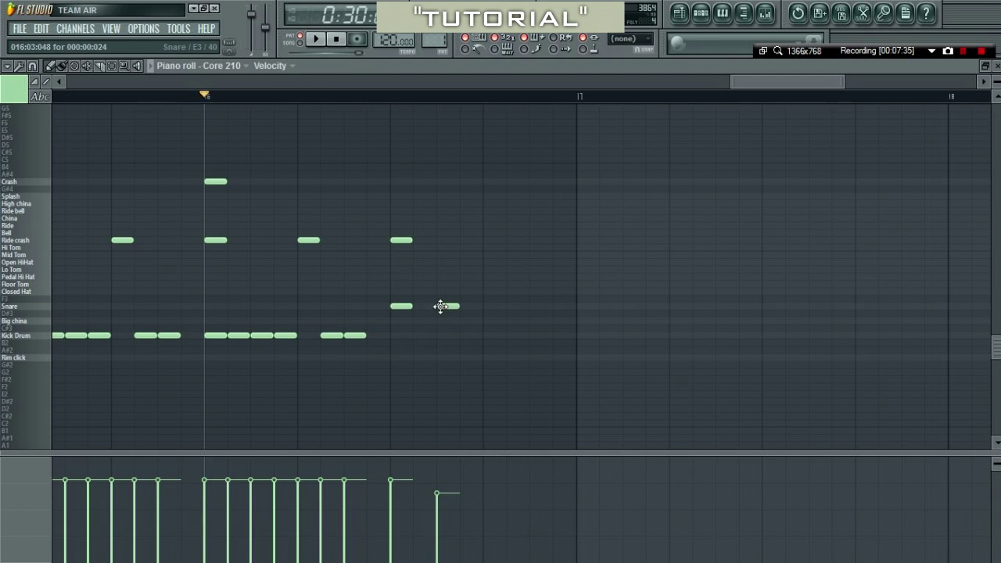
{"action": "left_click", "coordinate": [465, 306]}
{"action": "left_click", "coordinate": [490, 307]}
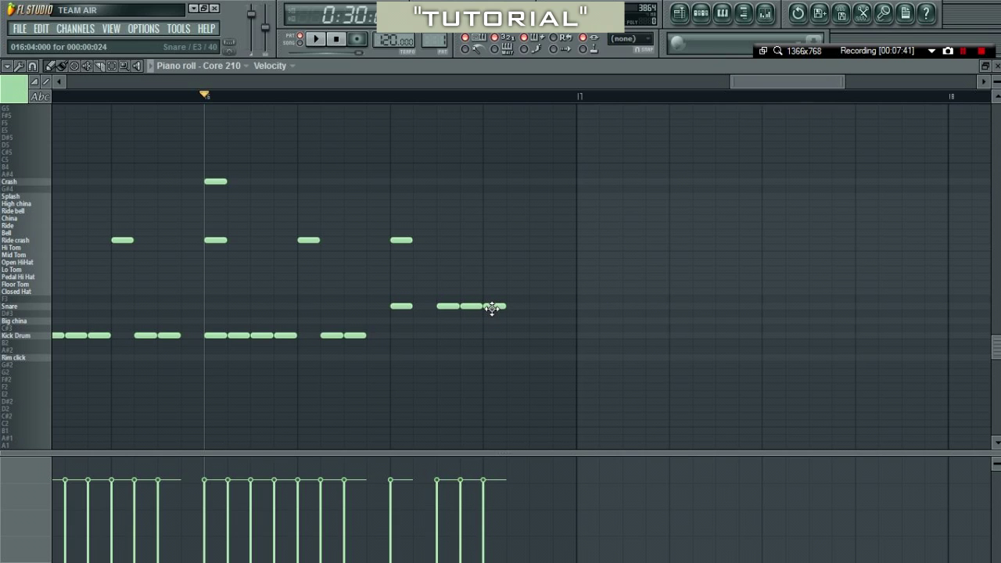
{"action": "left_click_drag", "start_coordinate": [510, 276], "coordinate": [476, 302]}
{"action": "left_click", "coordinate": [492, 361]}
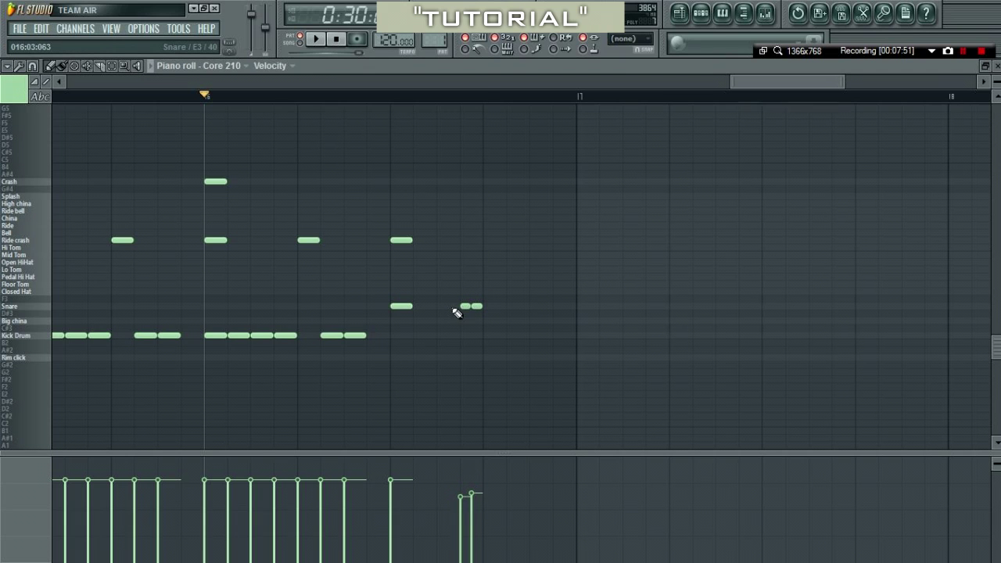
{"action": "scroll", "coordinate": [478, 306], "scroll_direction": "down", "scroll_amount": 3}
Finish the bar 16 fill with consecutive quarter-beat Snare, Hi Tom and Lo Tom notes from beat 4, and play the pattern.
{"action": "left_click", "coordinate": [400, 306]}
{"action": "left_click", "coordinate": [495, 305]}
{"action": "left_click", "coordinate": [516, 248]}
{"action": "left_click", "coordinate": [538, 269]}
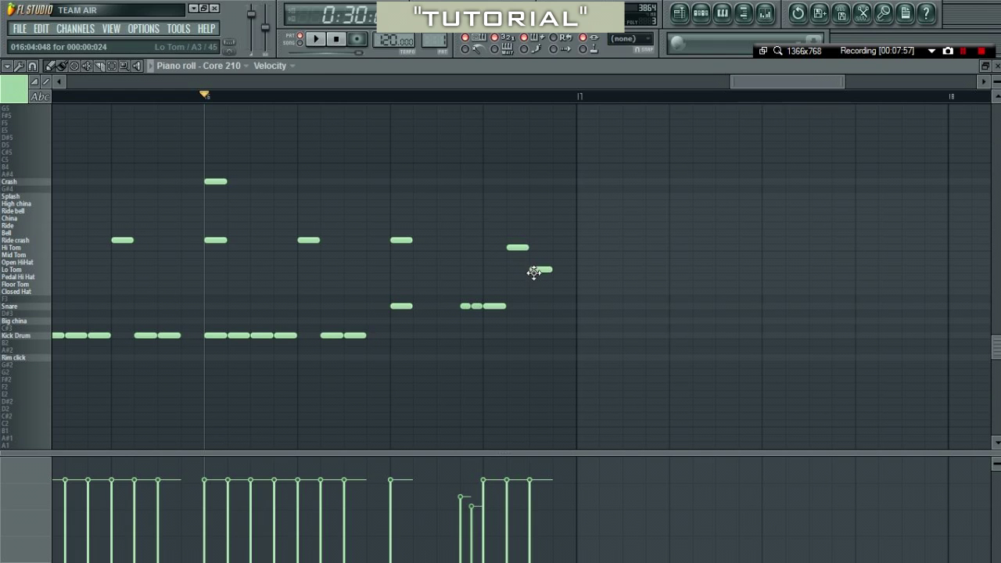
{"action": "key", "text": "space"}
{"action": "scroll", "coordinate": [543, 353], "scroll_direction": "down", "scroll_amount": 3}
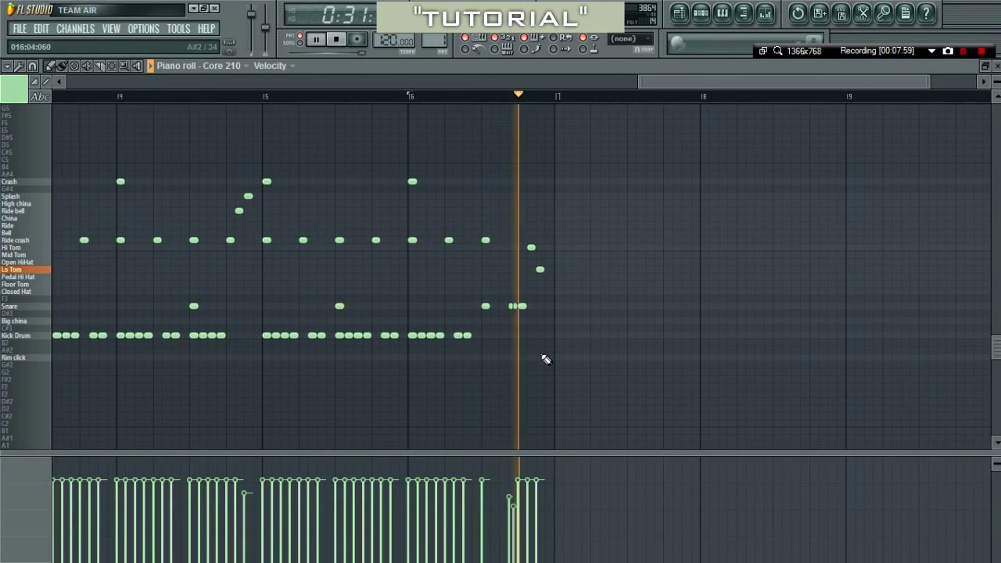
{"action": "scroll", "coordinate": [547, 357], "scroll_direction": "down", "scroll_amount": 3}
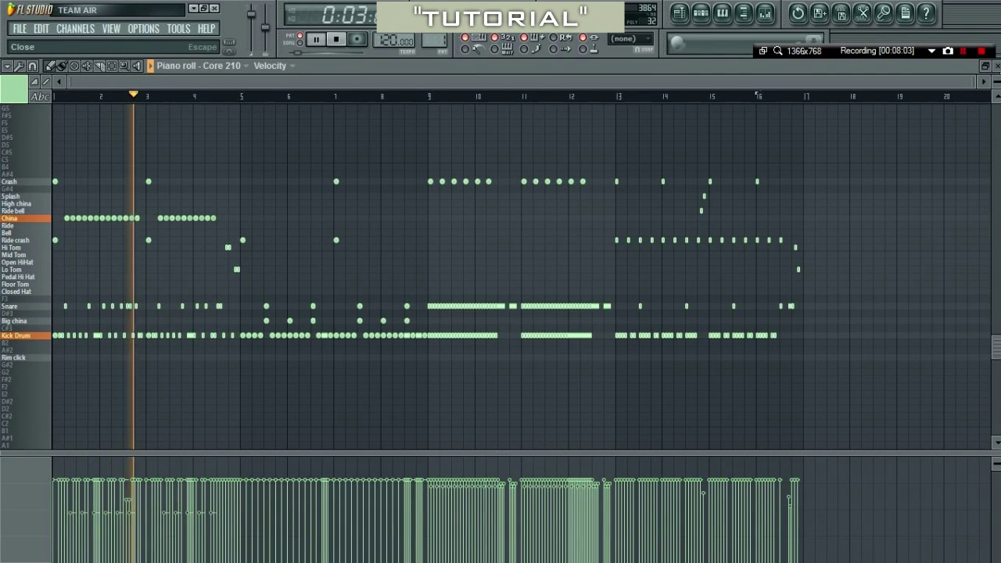
Close the piano roll and load the 4Drms.fst mixer track state onto Insert 1.
{"action": "left_click", "coordinate": [997, 66]}
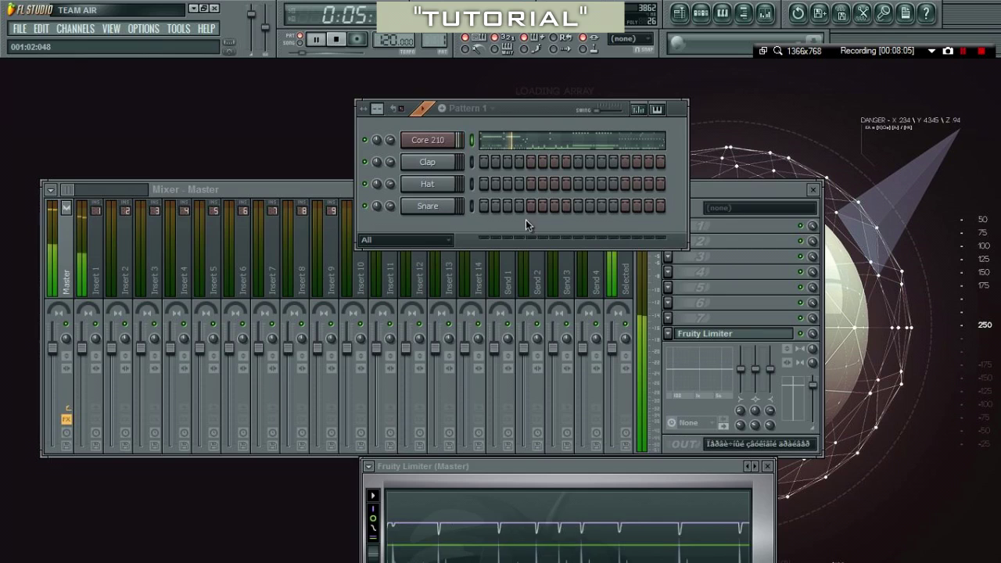
{"action": "left_click", "coordinate": [96, 269]}
{"action": "left_click", "coordinate": [96, 205]}
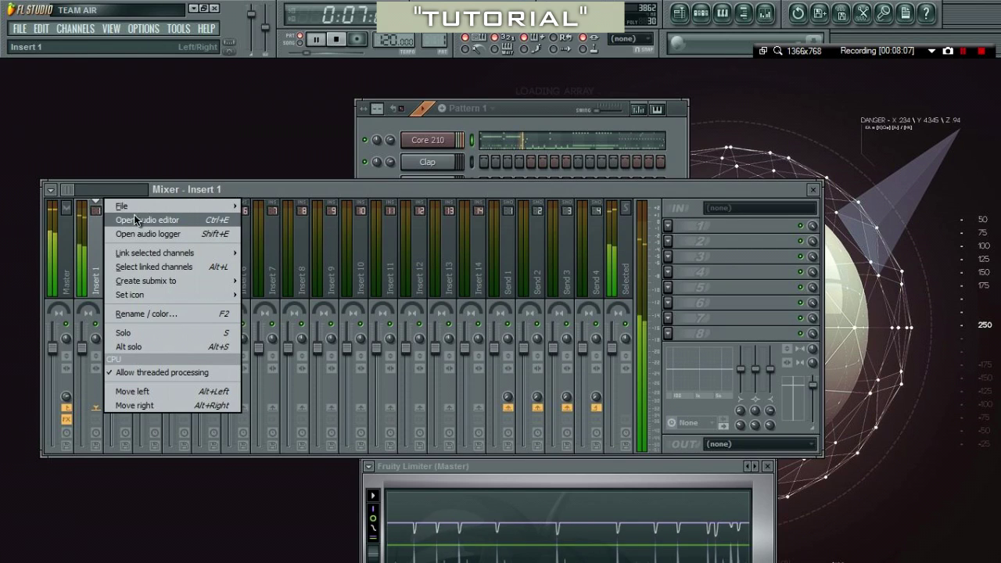
{"action": "mouse_move", "coordinate": [149, 207]}
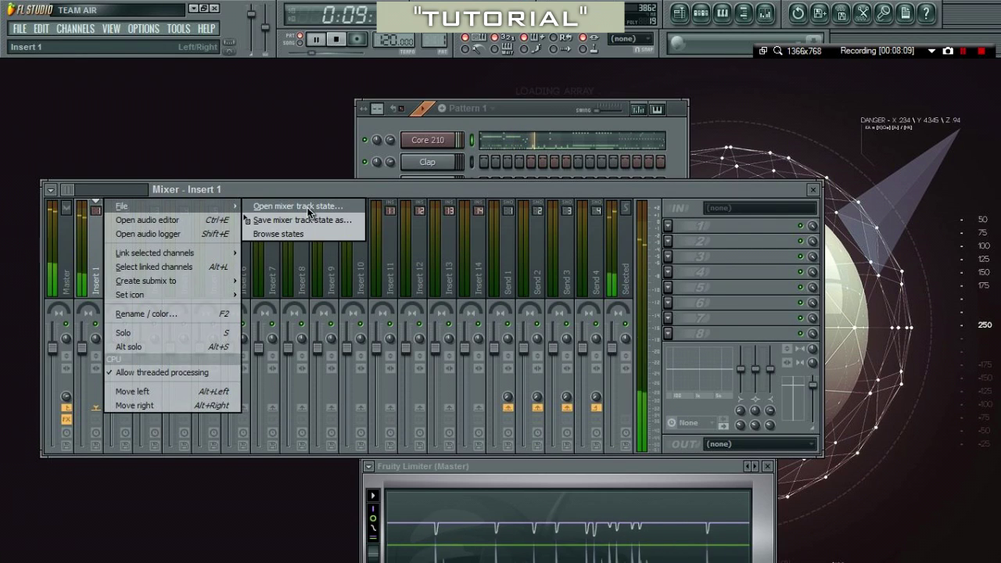
{"action": "left_click", "coordinate": [309, 207]}
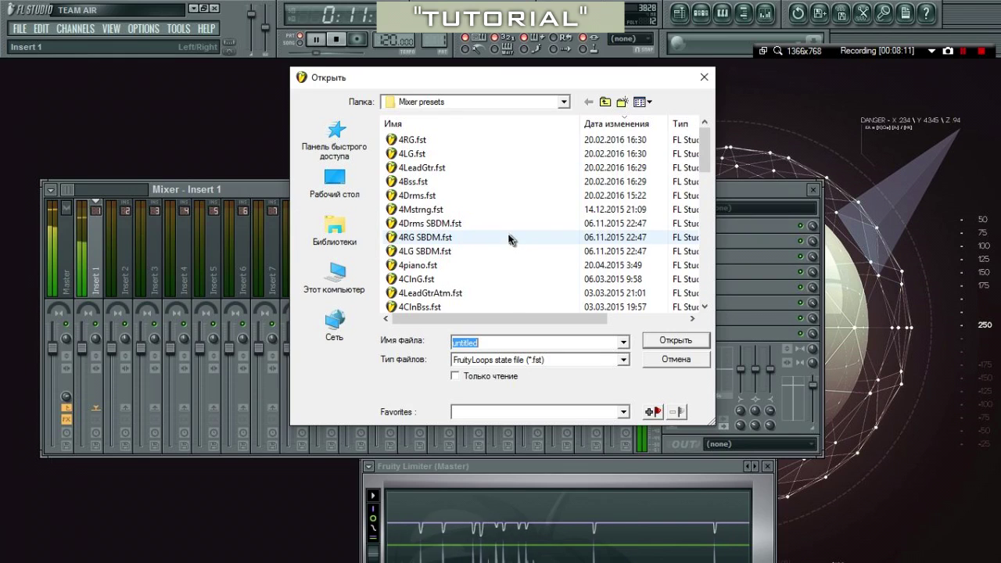
{"action": "left_click", "coordinate": [458, 195]}
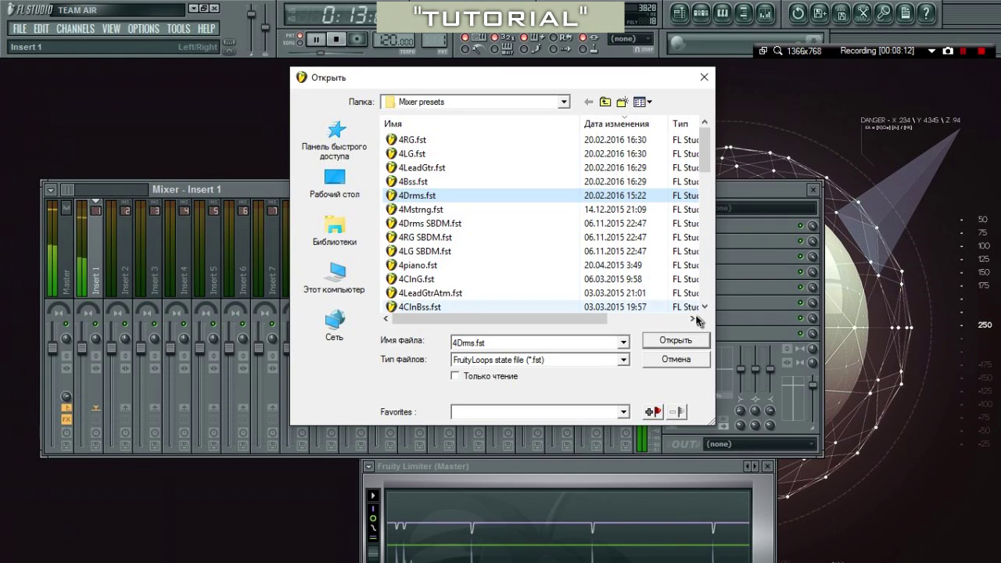
{"action": "left_click", "coordinate": [698, 342]}
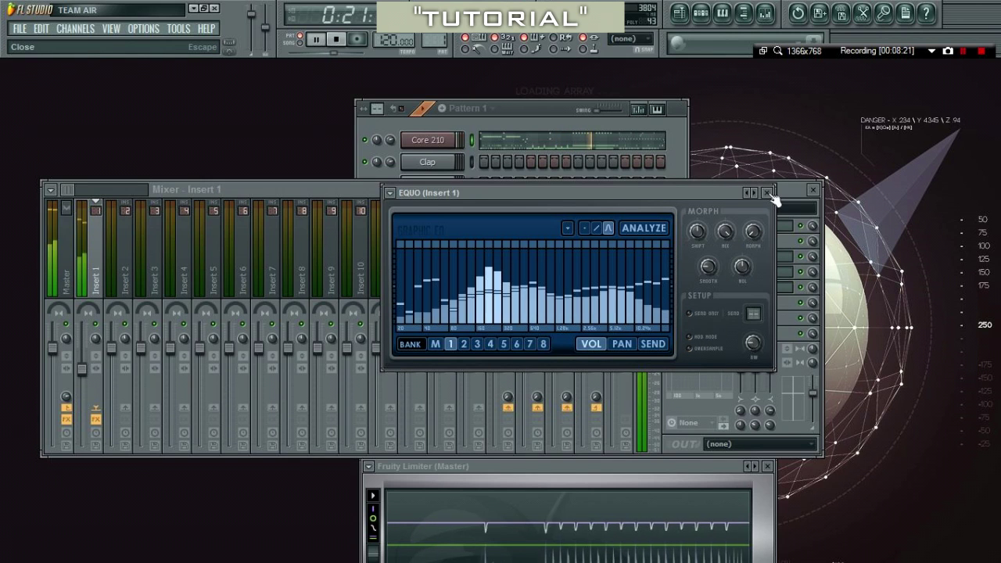
Review the effects loaded on Insert 1, including EQUO, Maximus and the settings of both EZmix instances.
{"action": "left_click", "coordinate": [769, 193]}
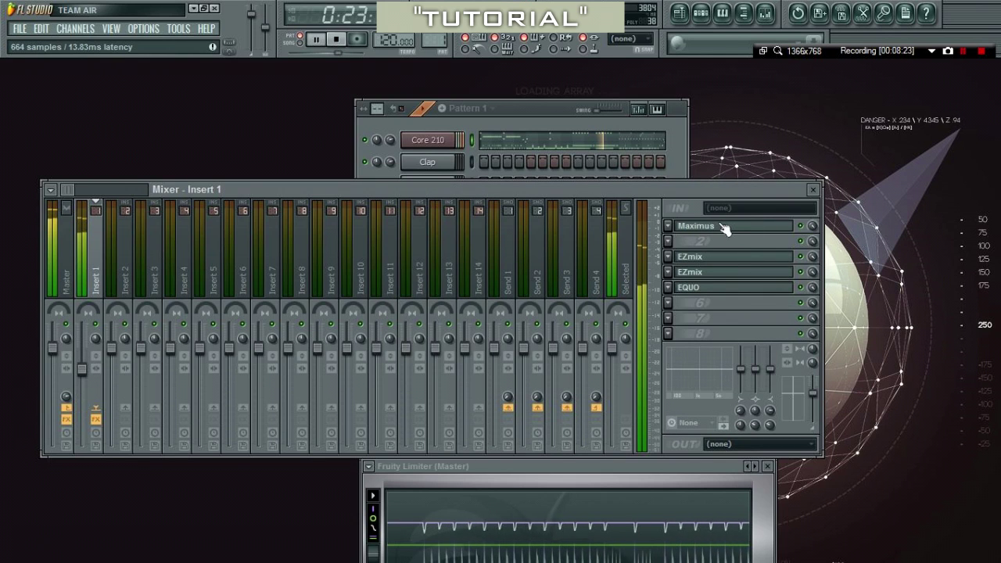
{"action": "left_click", "coordinate": [725, 226]}
{"action": "left_click", "coordinate": [724, 226]}
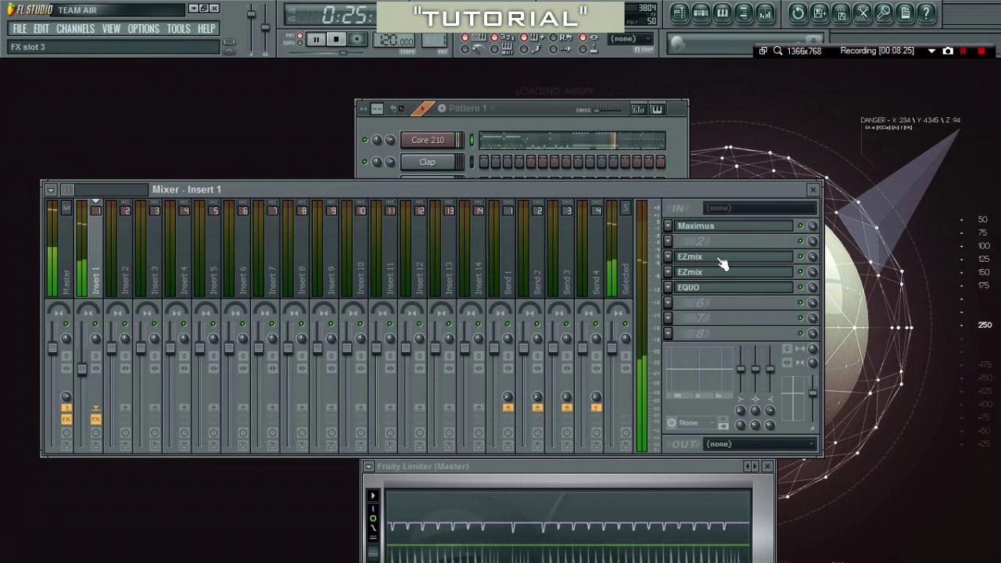
{"action": "left_click", "coordinate": [723, 259]}
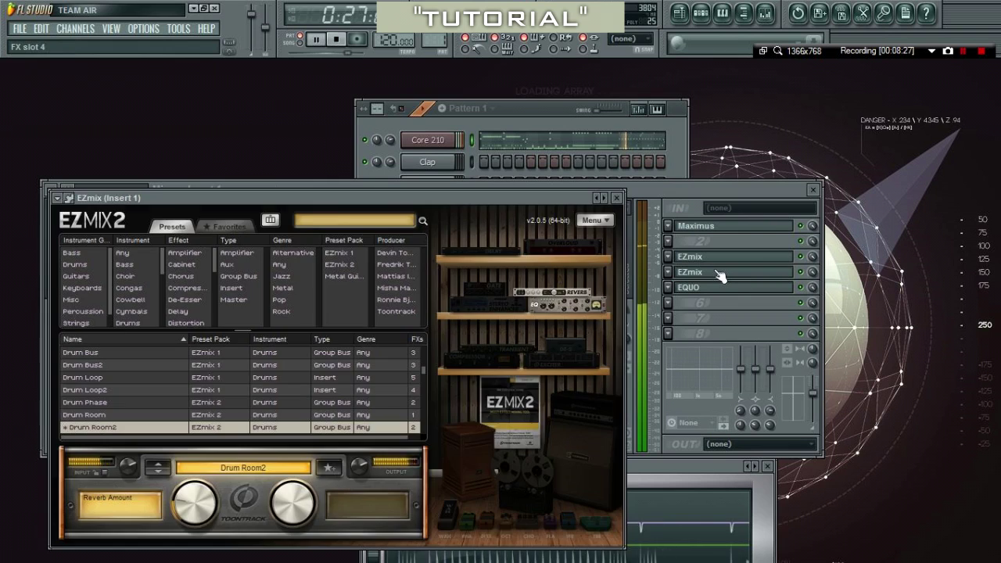
{"action": "left_click", "coordinate": [716, 265]}
{"action": "left_click", "coordinate": [715, 272]}
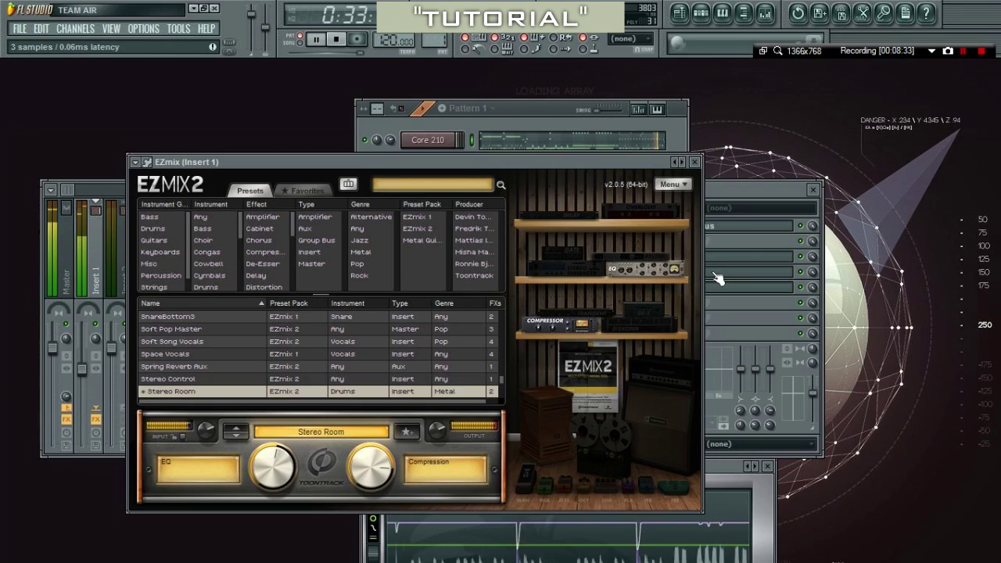
{"action": "left_click", "coordinate": [716, 277]}
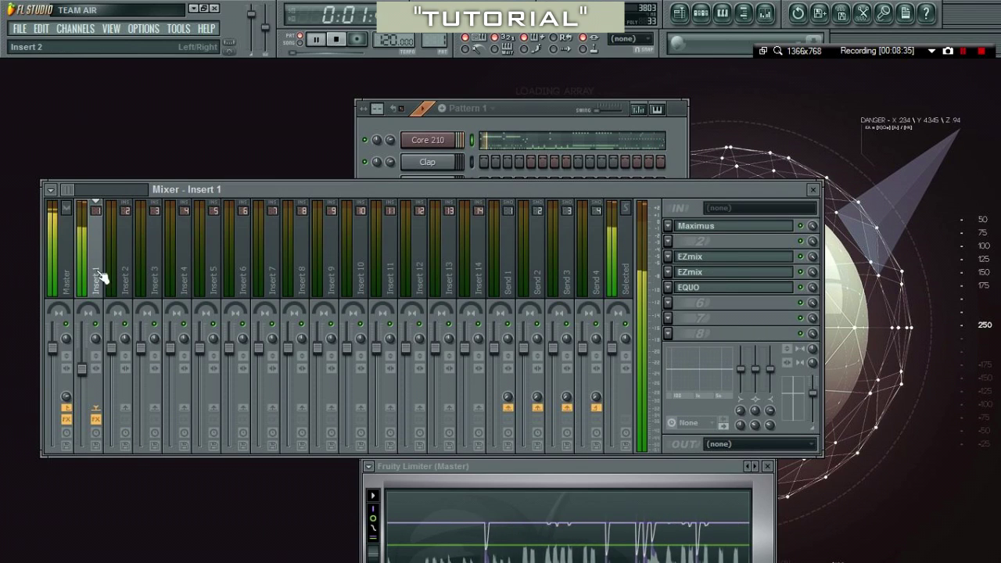
Load the 4Mstrng.fst mixer track state onto the Master track.
{"action": "left_click", "coordinate": [63, 276]}
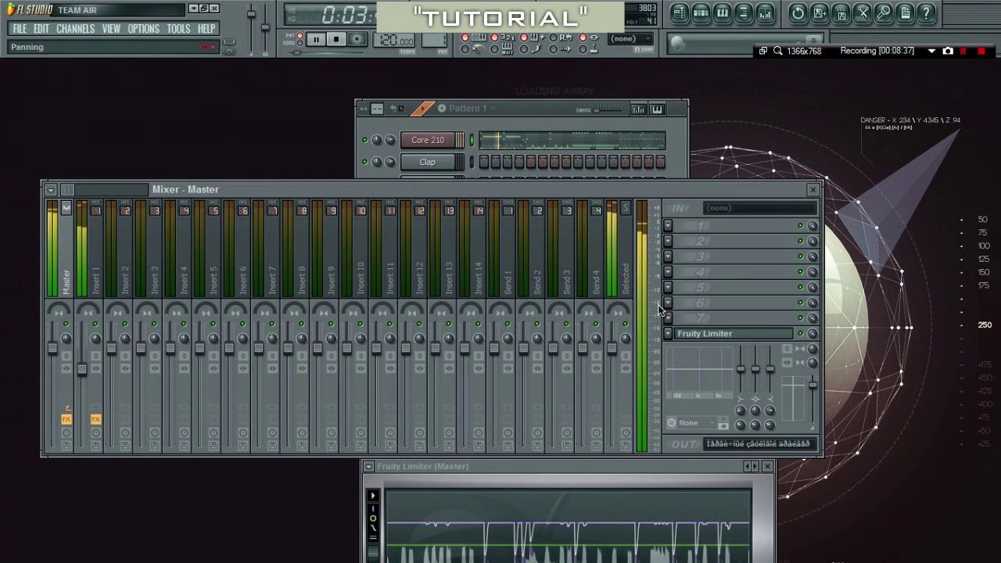
{"action": "left_click", "coordinate": [667, 334]}
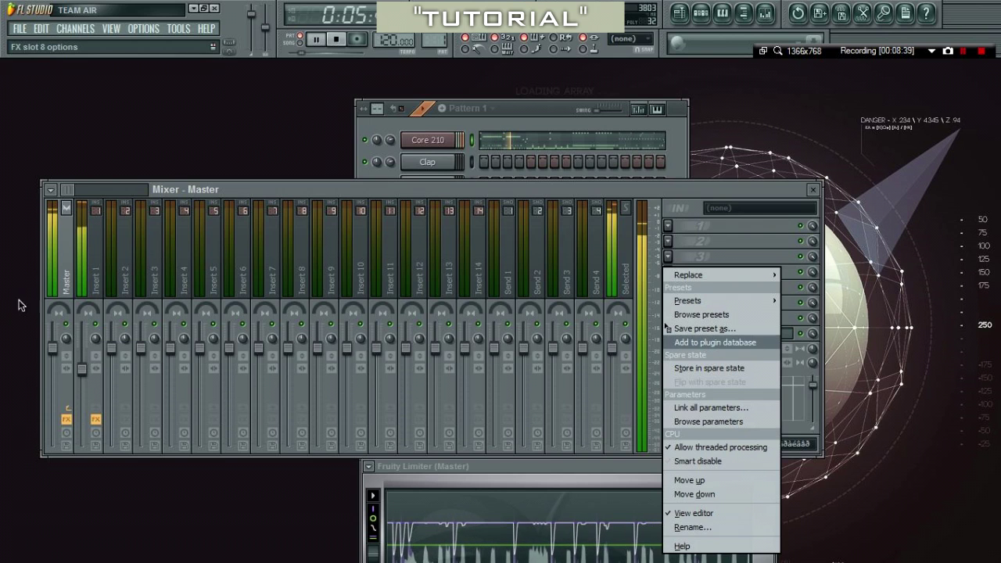
{"action": "left_click", "coordinate": [67, 283]}
{"action": "right_click", "coordinate": [76, 202]}
{"action": "mouse_move", "coordinate": [94, 207]}
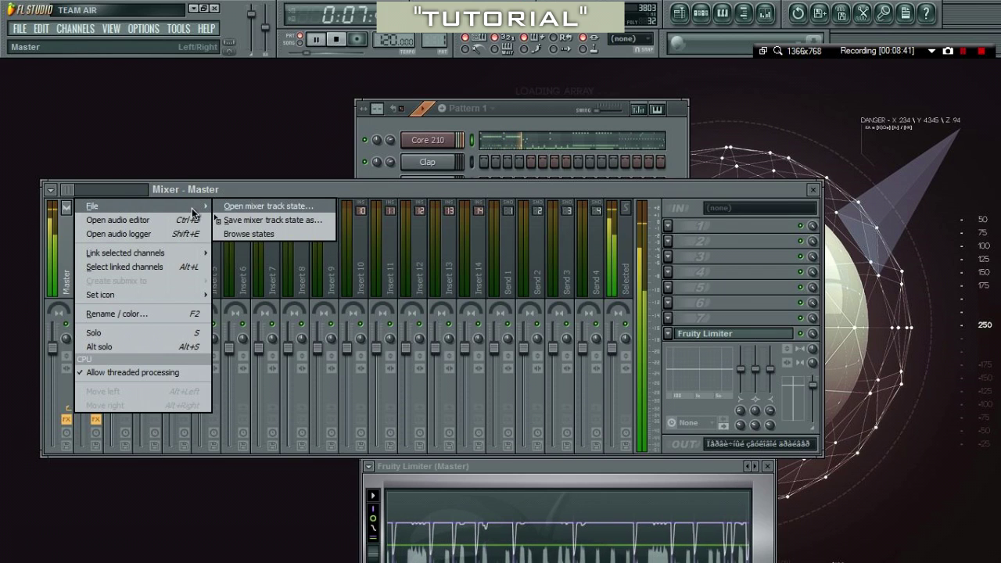
{"action": "left_click", "coordinate": [252, 208]}
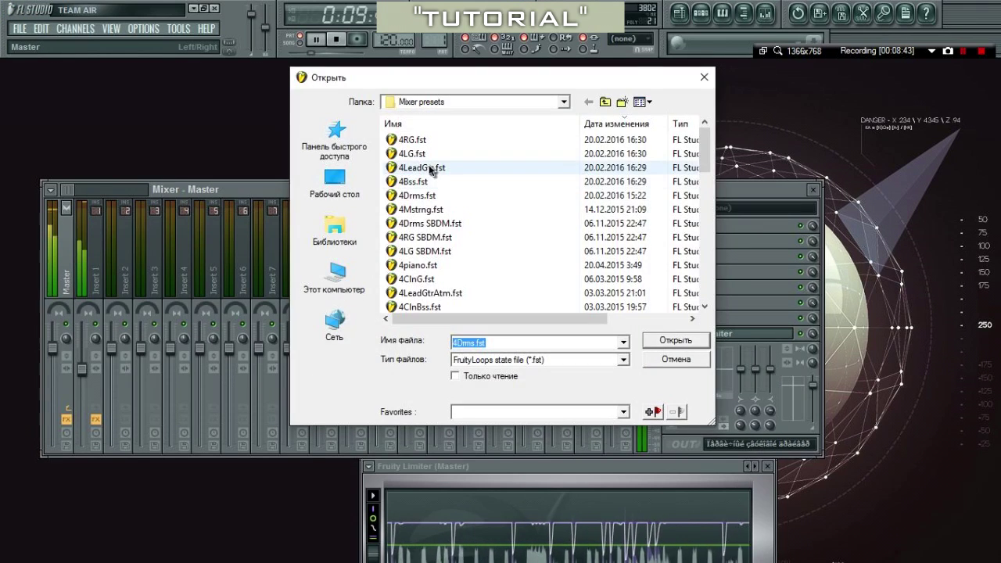
{"action": "left_click", "coordinate": [426, 209]}
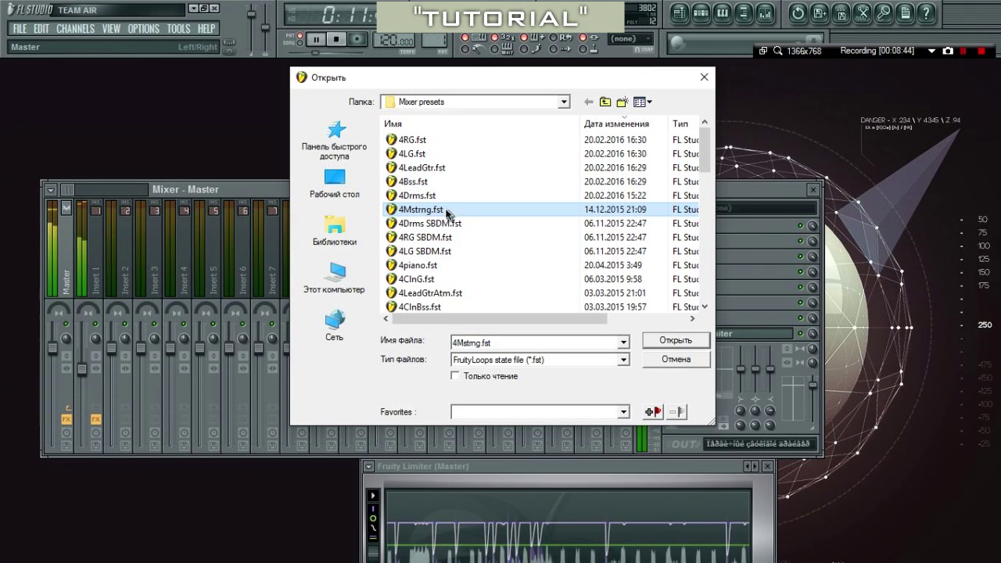
{"action": "left_click", "coordinate": [676, 340]}
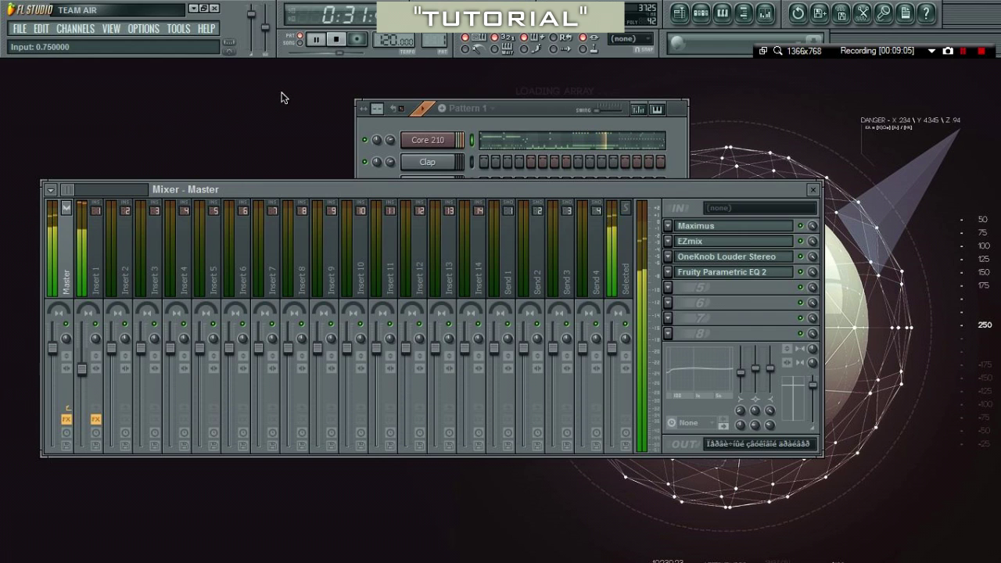
View the EZmix settings on the Master track, close the plugin window and stop playback.
{"action": "left_click", "coordinate": [698, 242]}
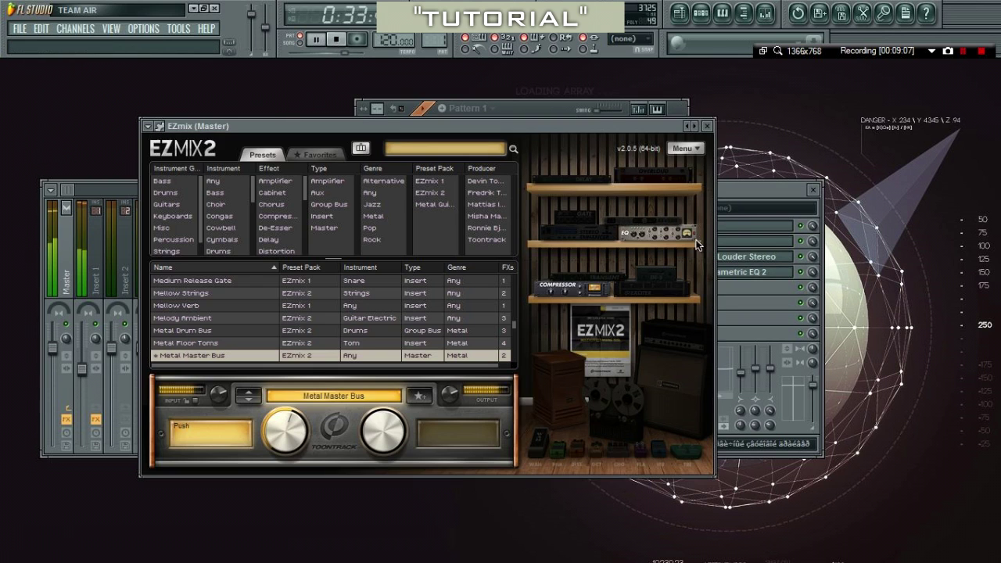
{"action": "left_click", "coordinate": [739, 249]}
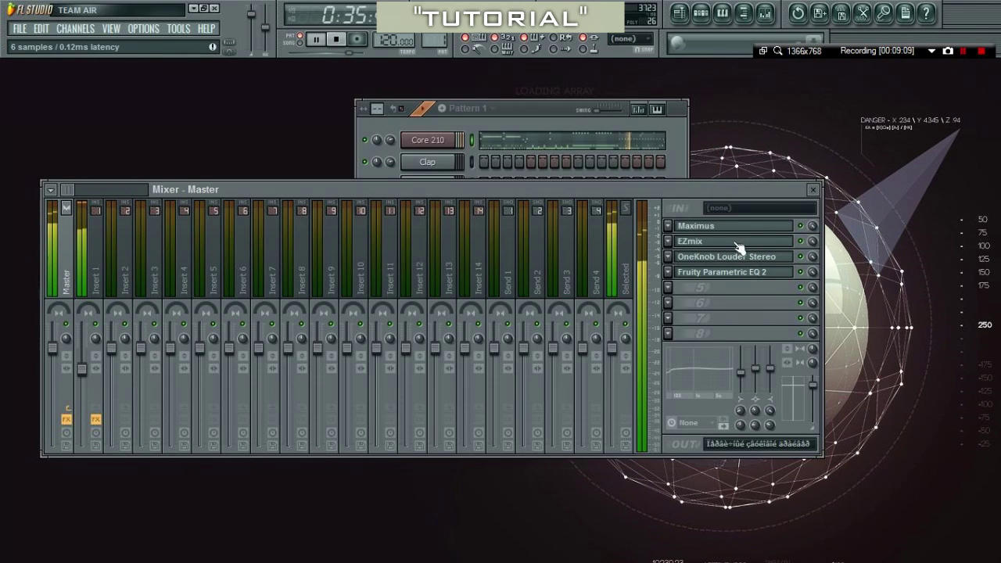
{"action": "left_click", "coordinate": [338, 41]}
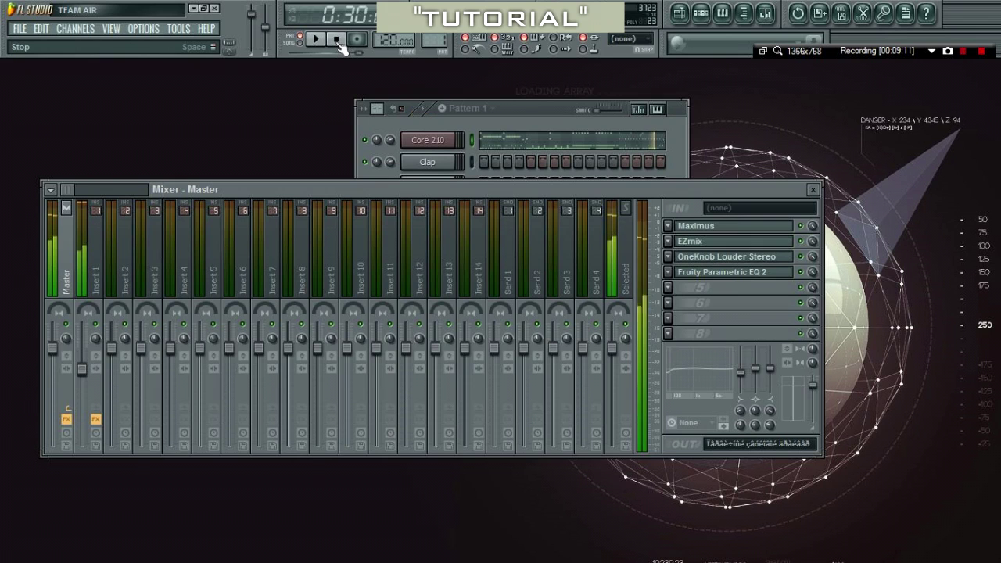
{"action": "left_click", "coordinate": [339, 42]}
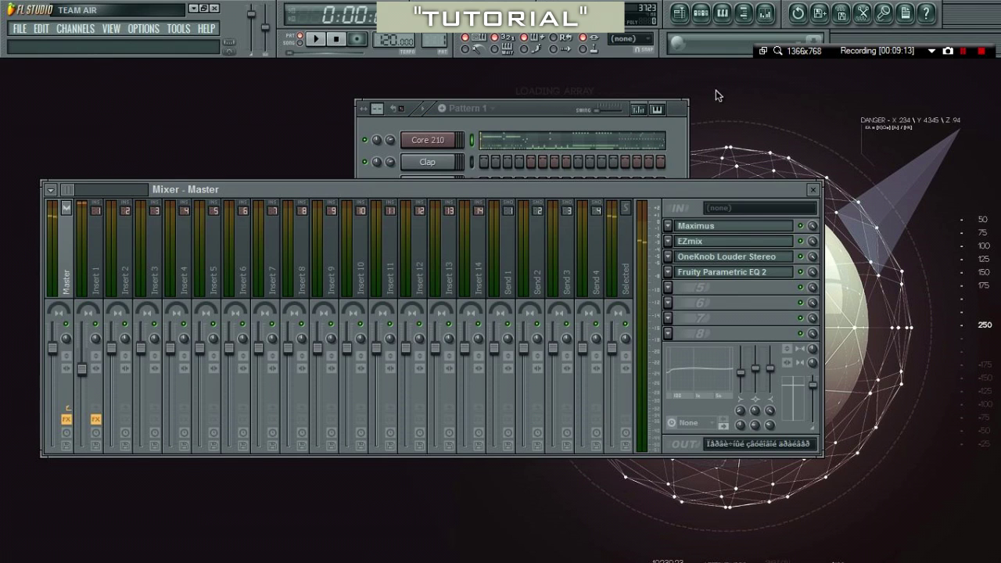
{"action": "left_click", "coordinate": [982, 51]}
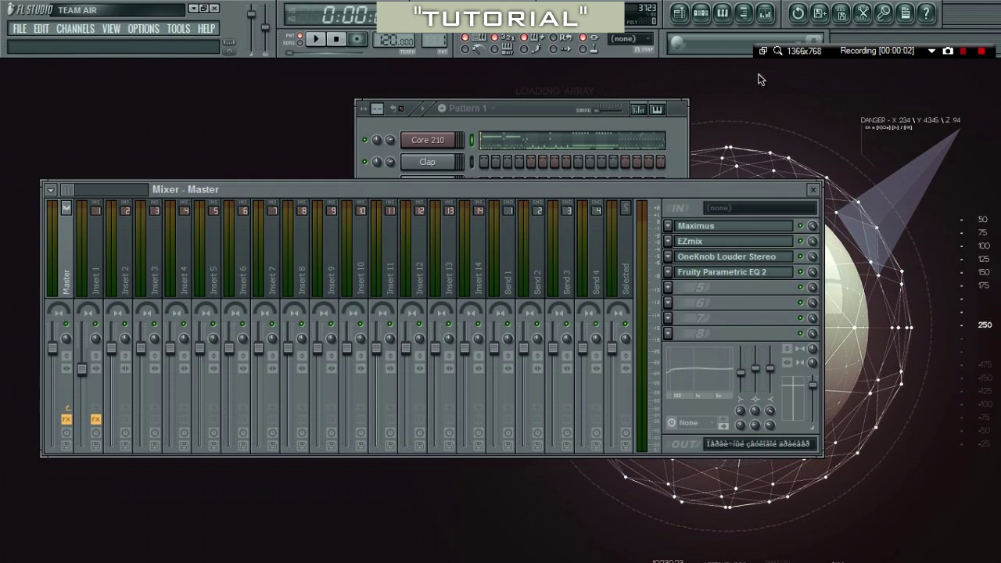
Switch to Pattern 2 and open the piano roll of the Core 210 channel.
{"action": "left_click", "coordinate": [542, 110]}
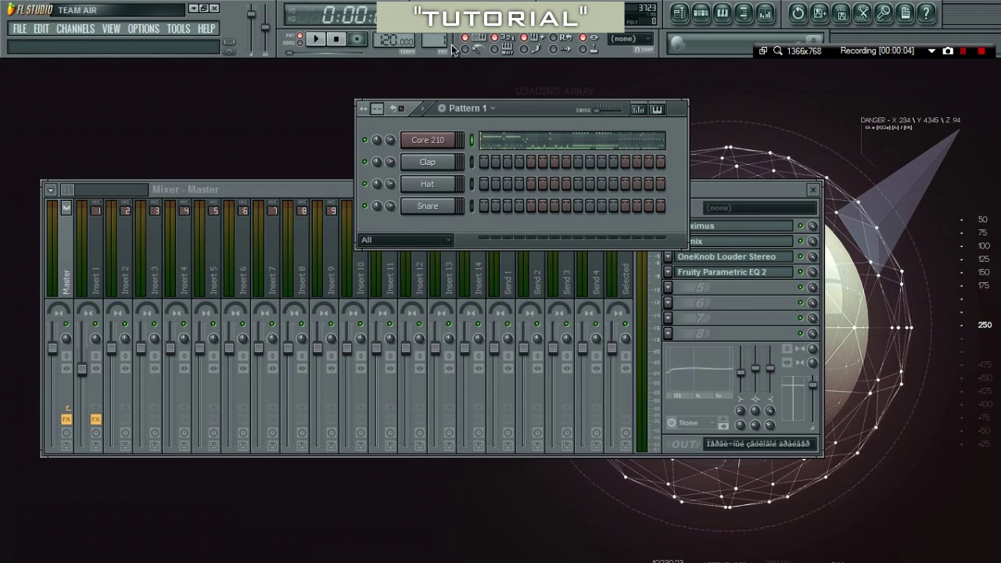
{"action": "left_click_drag", "start_coordinate": [437, 40], "coordinate": [438, 33]}
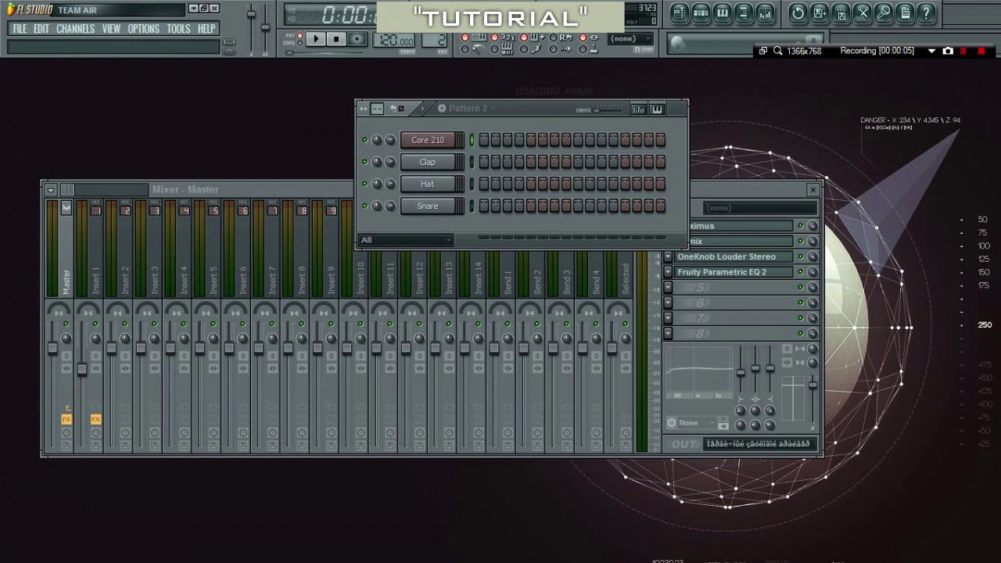
{"action": "right_click", "coordinate": [448, 147]}
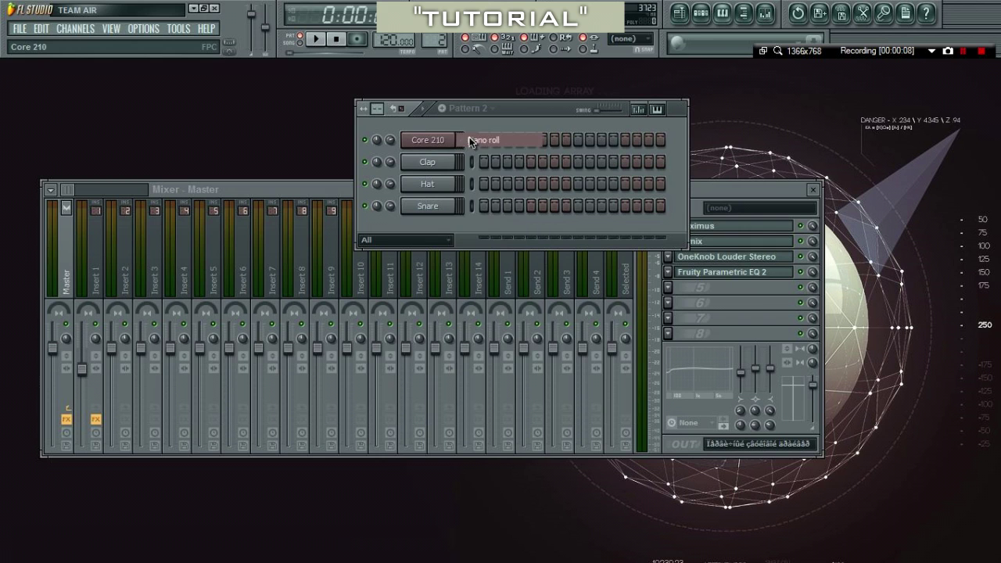
{"action": "left_click", "coordinate": [447, 142]}
From the start of bar 1, add two quarter-beat Snare notes, two Kick Drum notes, and a Snare with Open HiHat on beat 2.
{"action": "scroll", "coordinate": [175, 427], "scroll_direction": "down", "scroll_amount": 2}
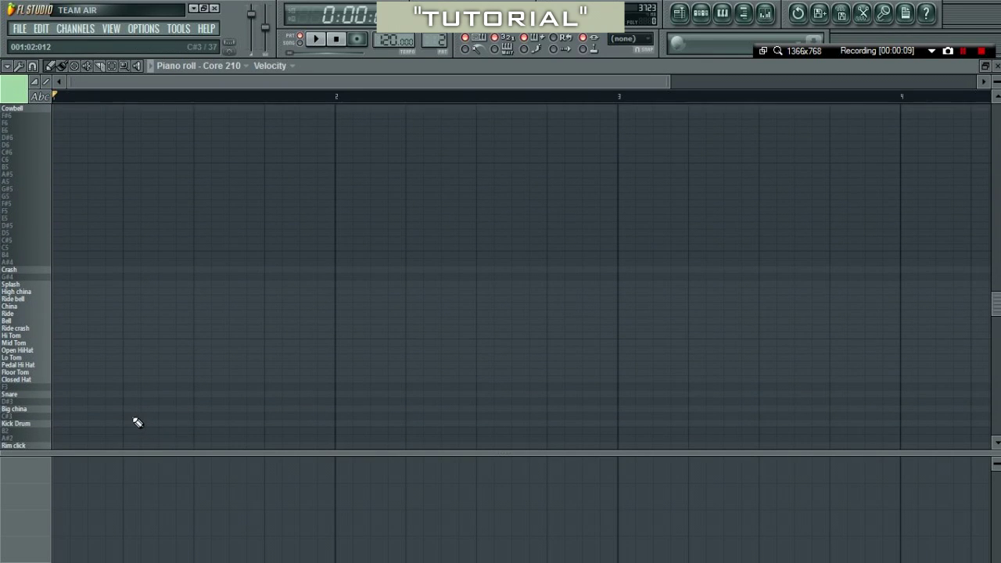
{"action": "scroll", "coordinate": [134, 419], "scroll_direction": "down", "scroll_amount": 2}
{"action": "scroll", "coordinate": [133, 418], "scroll_direction": "up", "scroll_amount": 1}
{"action": "left_click_drag", "start_coordinate": [176, 81], "coordinate": [54, 87]}
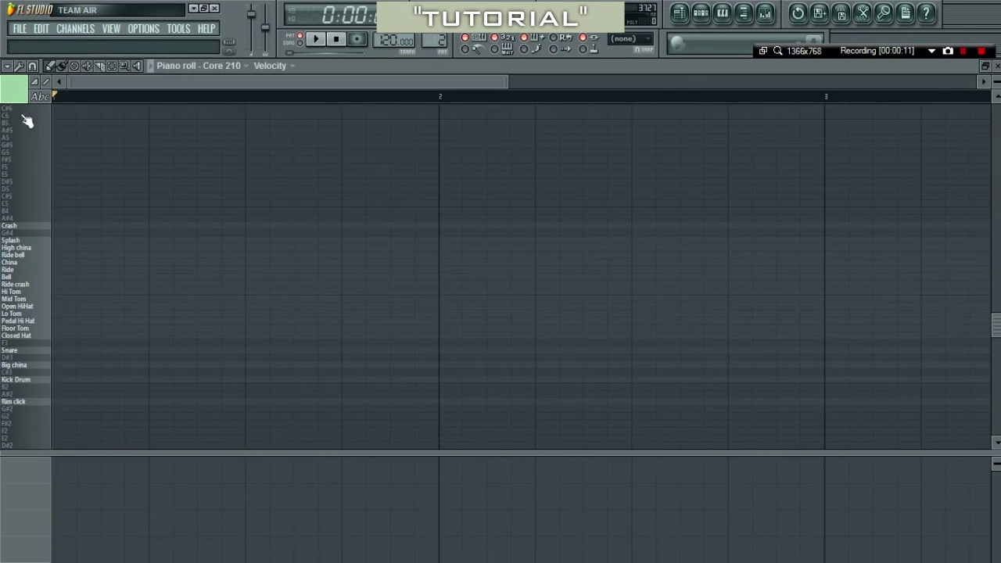
{"action": "left_click", "coordinate": [67, 350]}
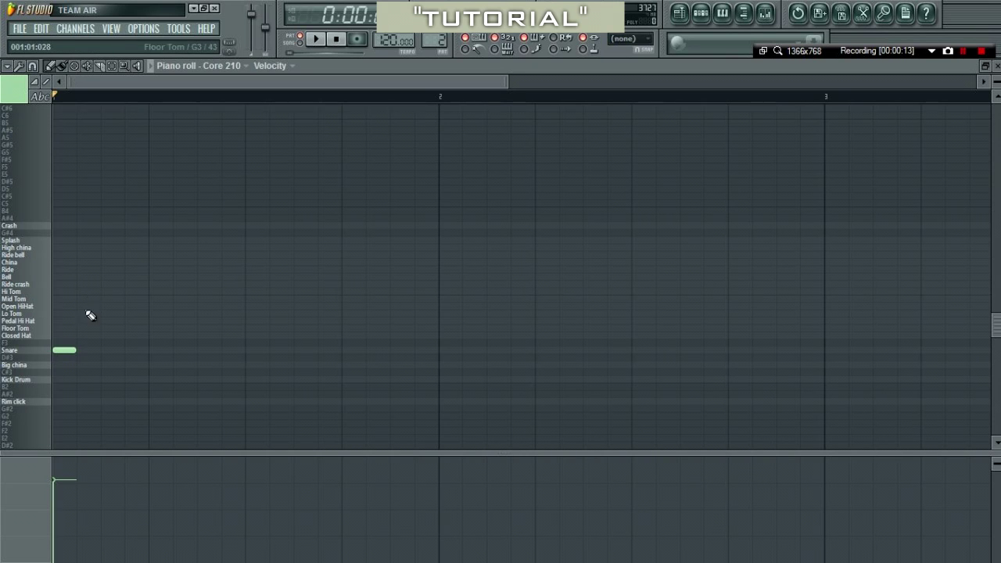
{"action": "left_click", "coordinate": [89, 350]}
{"action": "left_click", "coordinate": [109, 379]}
{"action": "left_click", "coordinate": [132, 379]}
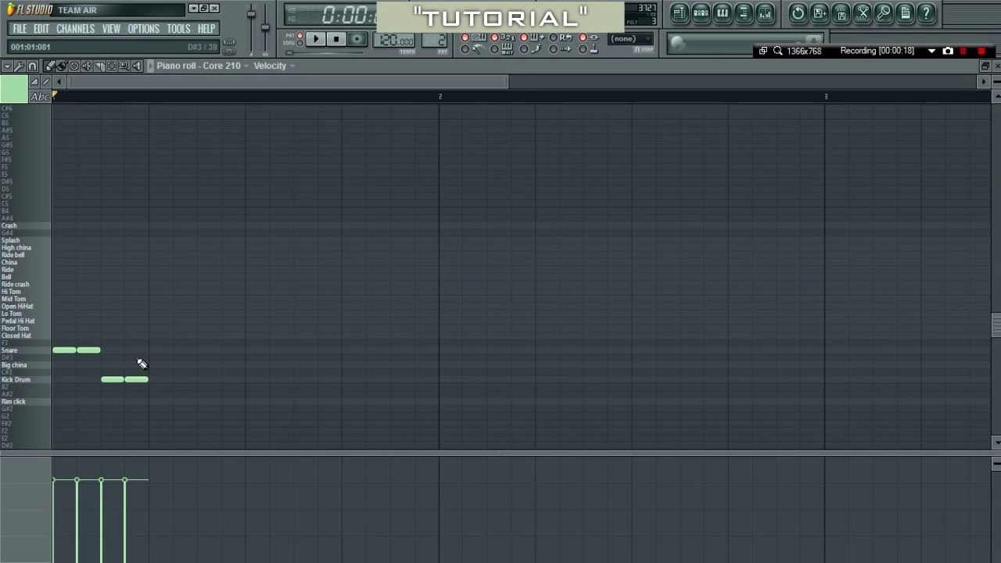
{"action": "left_click", "coordinate": [152, 350]}
{"action": "left_click", "coordinate": [151, 313]}
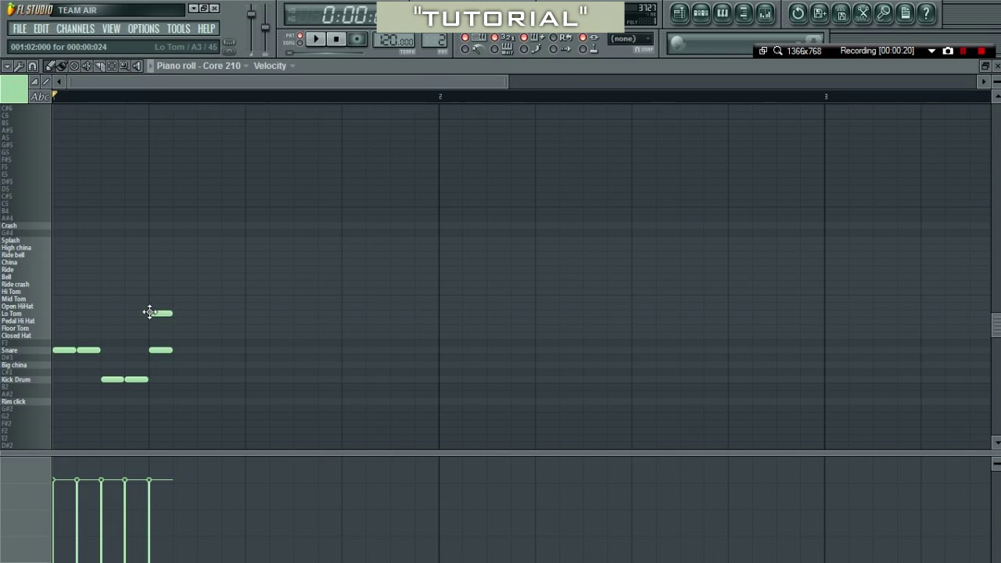
{"action": "left_click_drag", "start_coordinate": [155, 311], "coordinate": [156, 304]}
Repeat the figure from halfway through beat 2: two Snare notes, two Kick Drum notes, and a Snare with Open HiHat.
{"action": "left_click", "coordinate": [206, 350]}
{"action": "left_click", "coordinate": [231, 351]}
{"action": "left_click", "coordinate": [255, 380]}
{"action": "left_click", "coordinate": [279, 381]}
{"action": "left_click", "coordinate": [296, 350]}
{"action": "left_click", "coordinate": [295, 306]}
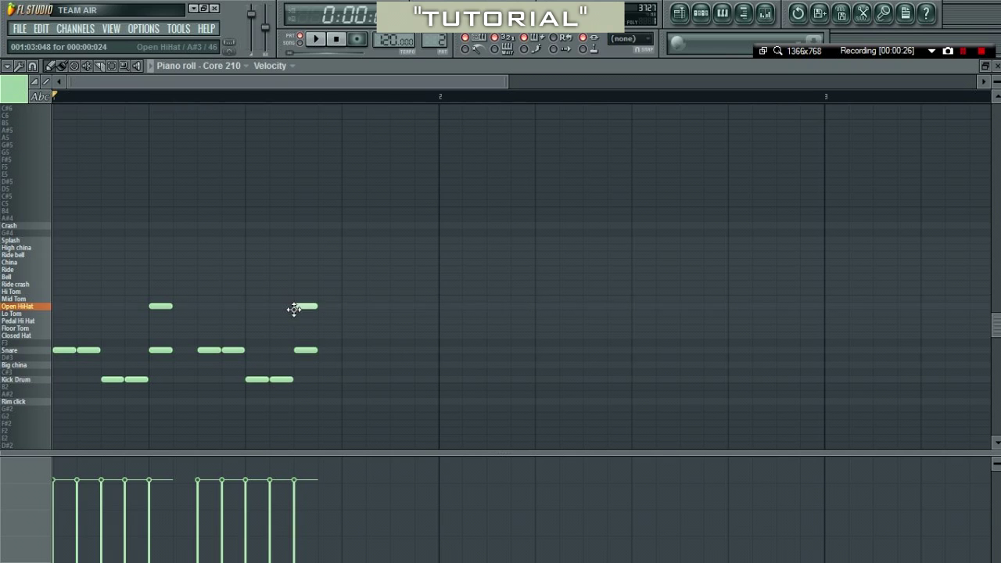
Finish bar 1 with two quarter-beat Snare notes and two Hi Tom notes from beat 4, and play the pattern.
{"action": "left_click", "coordinate": [344, 350]}
{"action": "left_click", "coordinate": [369, 351]}
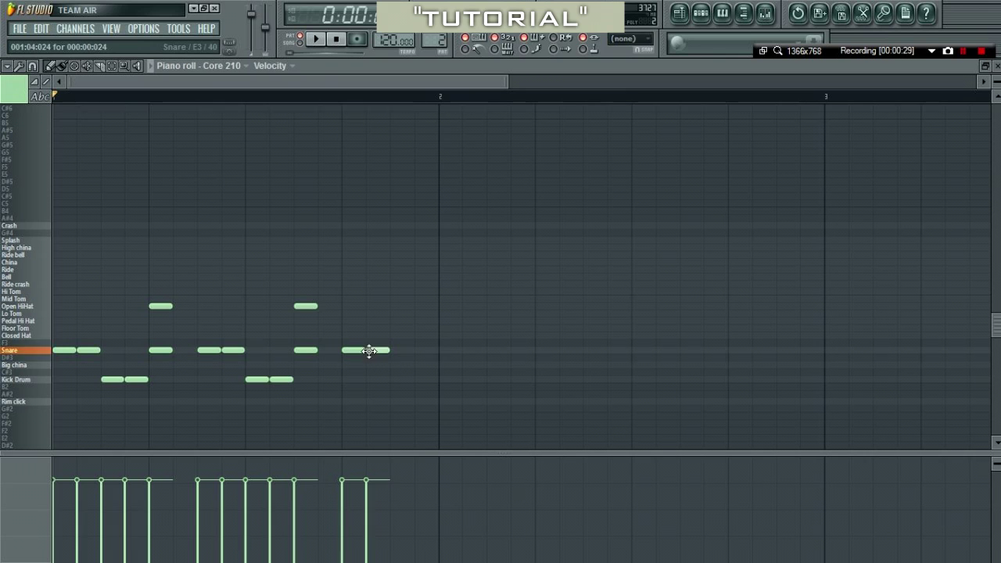
{"action": "left_click", "coordinate": [395, 291]}
{"action": "left_click", "coordinate": [419, 291]}
{"action": "key", "text": "space"}
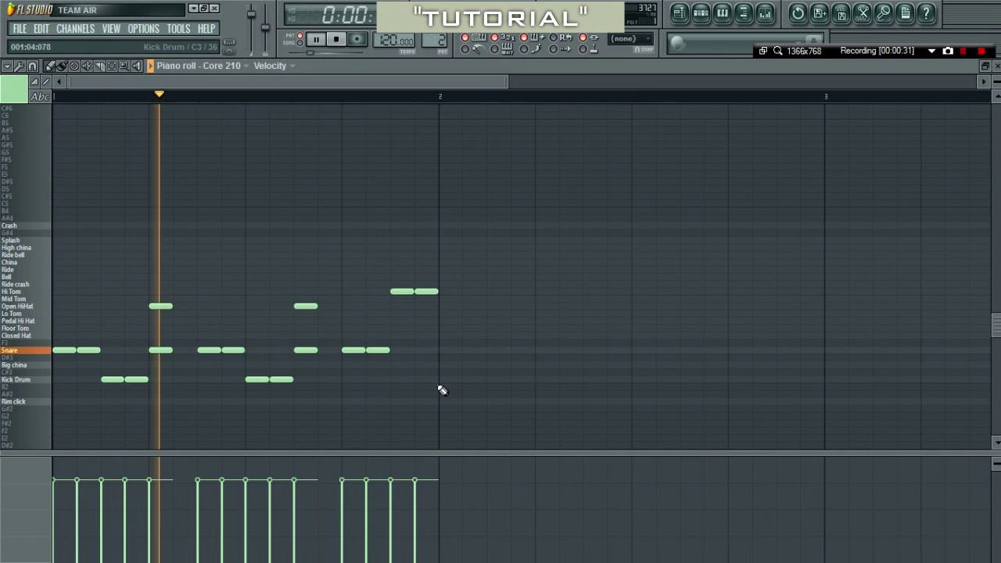
{"action": "key", "text": "space"}
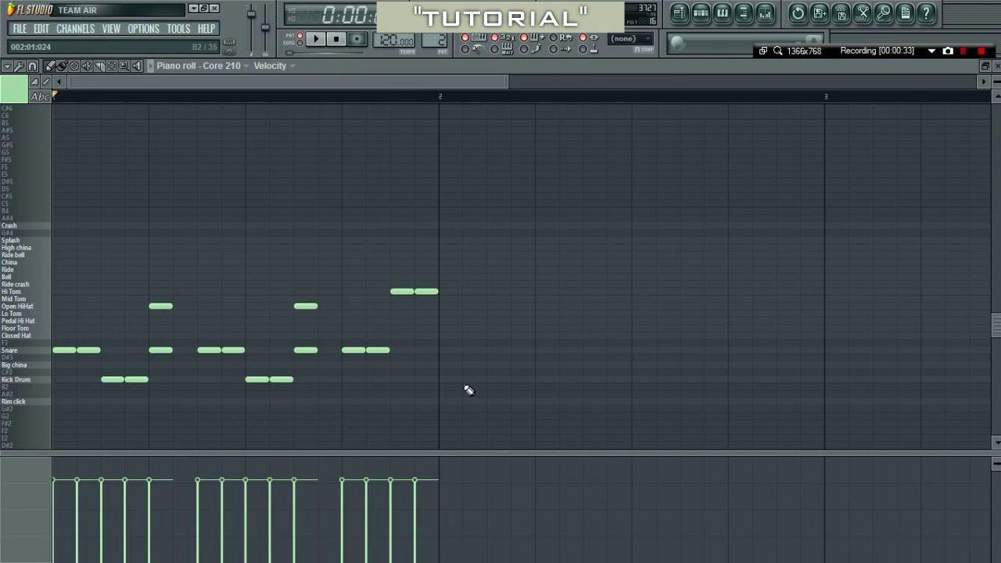
Close the piano roll, switch to Pattern 3 and open the Core 210 piano roll for it.
{"action": "scroll", "coordinate": [468, 391], "scroll_direction": "down", "scroll_amount": 2, "text": "ctrl"}
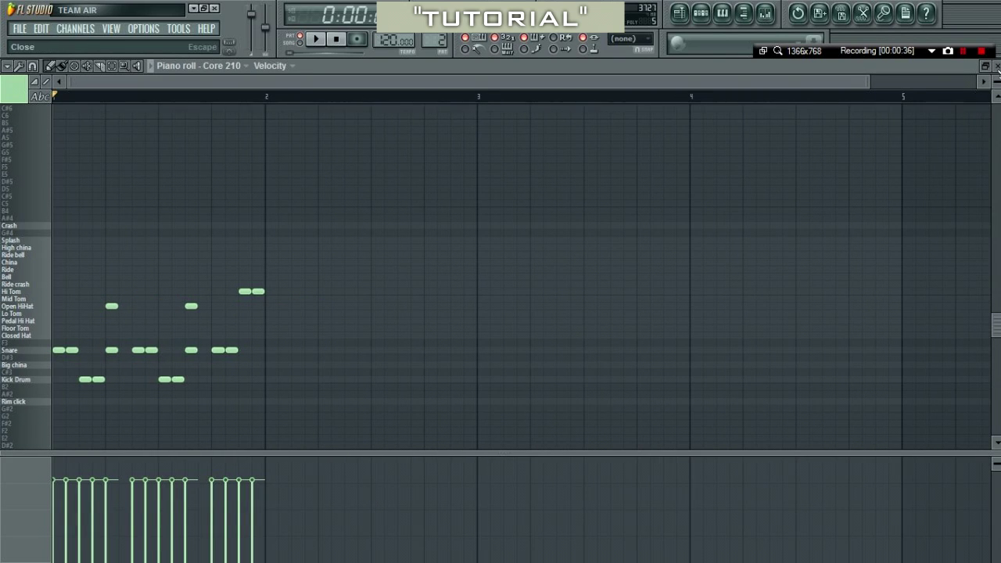
{"action": "left_click", "coordinate": [996, 66]}
{"action": "left_click_drag", "start_coordinate": [440, 40], "coordinate": [441, 32]}
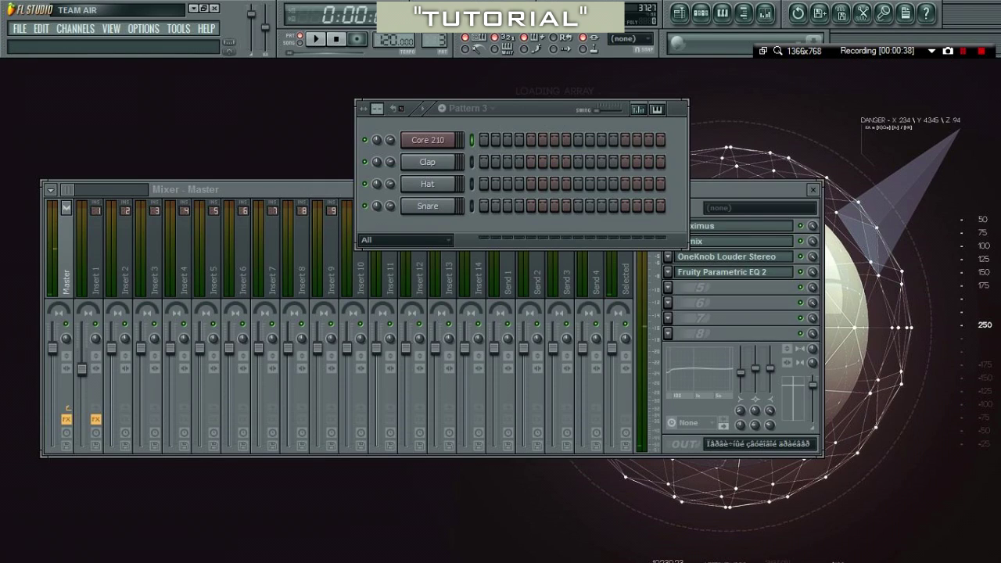
{"action": "right_click", "coordinate": [402, 133]}
{"action": "left_click", "coordinate": [467, 139]}
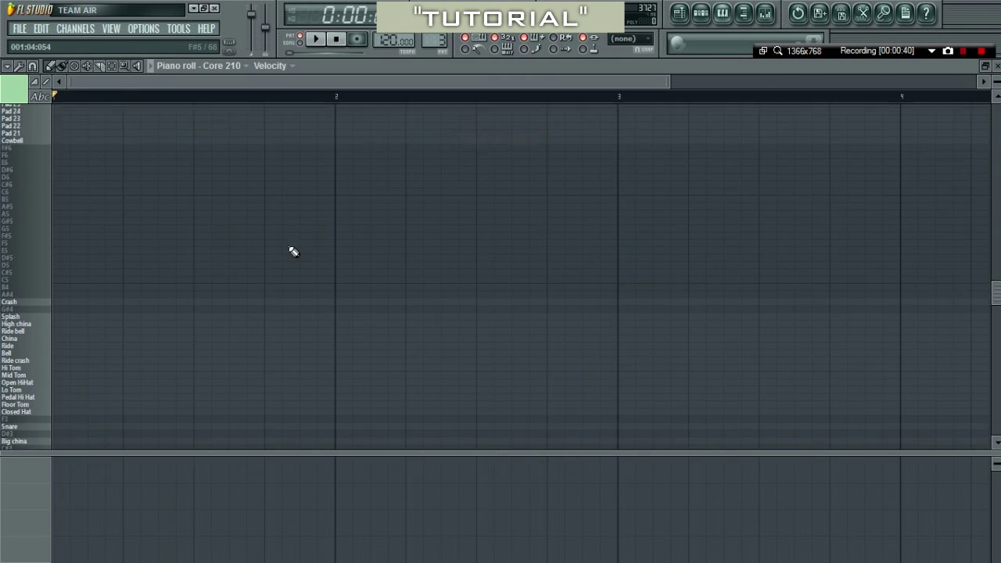
Fill bar 1 of the Kick Drum row with 32 consecutive eighth-beat notes.
{"action": "scroll", "coordinate": [149, 290], "scroll_direction": "down", "scroll_amount": 3}
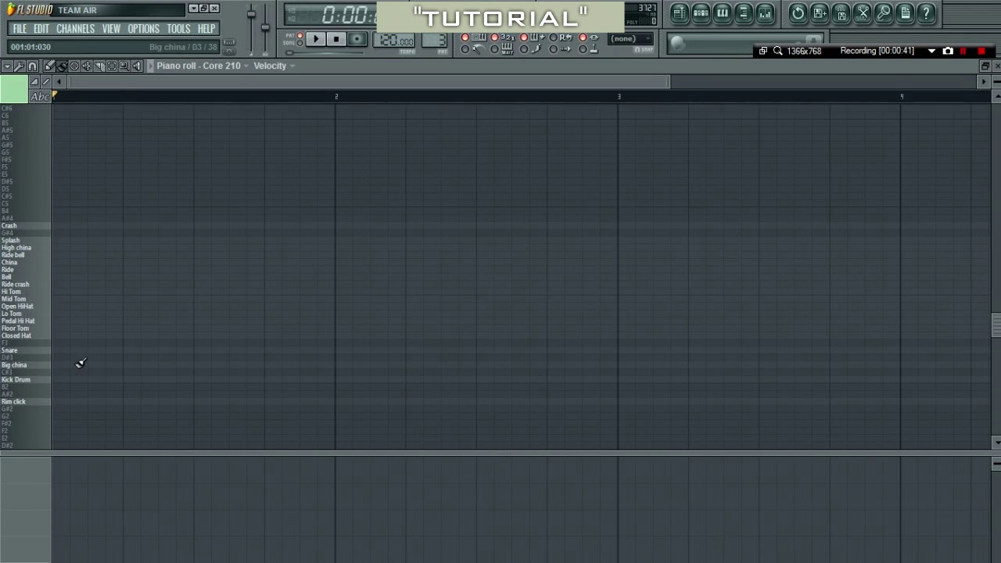
{"action": "left_click_drag", "start_coordinate": [61, 377], "coordinate": [319, 366]}
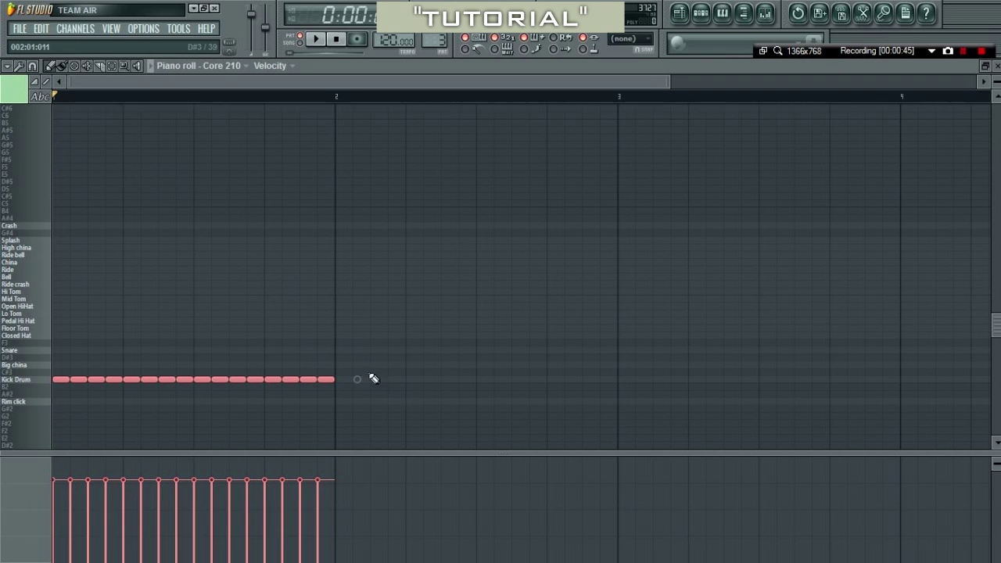
{"action": "left_click_drag", "start_coordinate": [355, 381], "coordinate": [323, 378]}
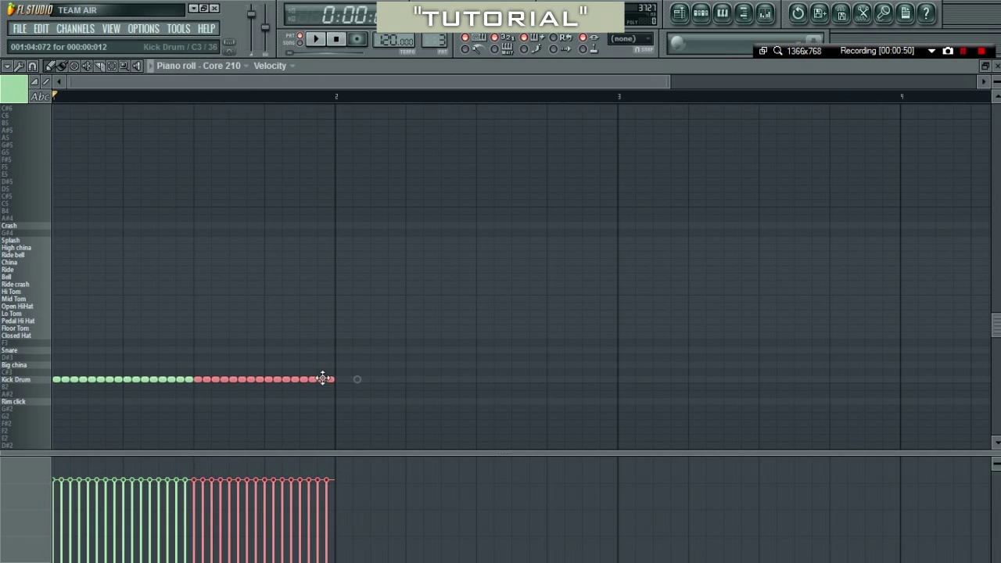
{"action": "left_click", "coordinate": [297, 363], "text": "ctrl"}
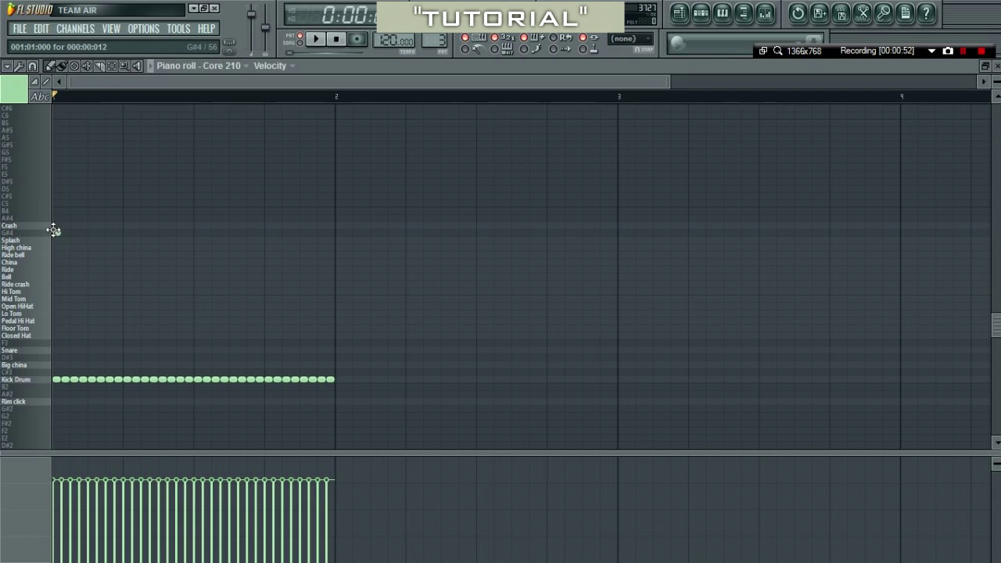
Fill bar 1 of the Ride crash row with eight half-beat notes, deleting the surplus notes and lengthening the remaining ones.
{"action": "left_click_drag", "start_coordinate": [382, 341], "coordinate": [57, 276]}
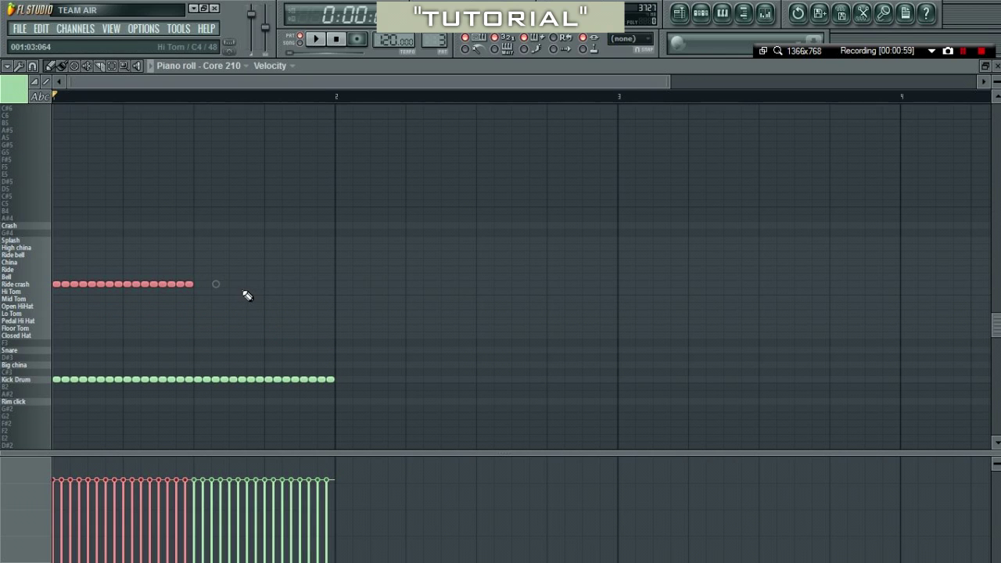
{"action": "left_click_drag", "start_coordinate": [213, 284], "coordinate": [356, 283]}
{"action": "right_click", "coordinate": [349, 258]}
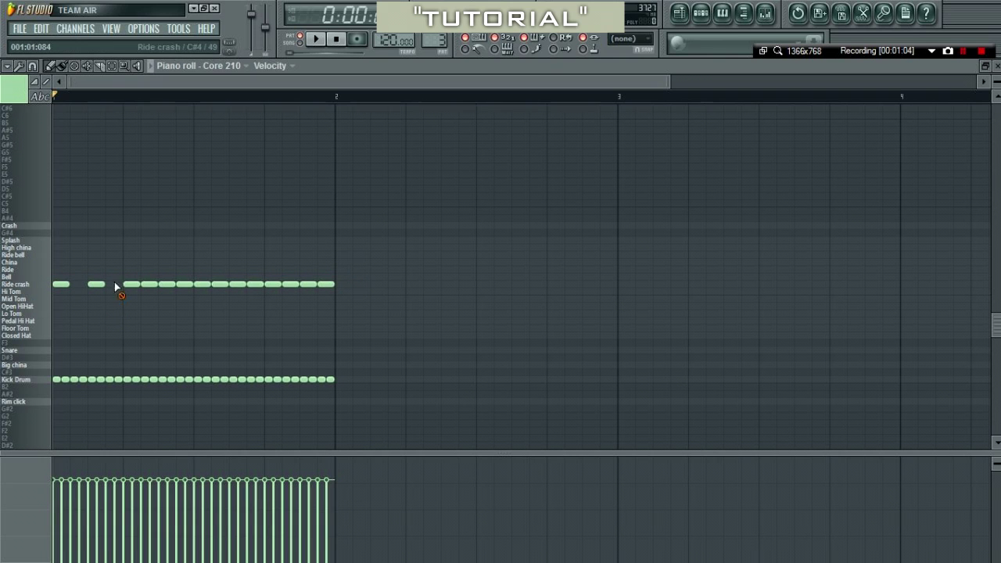
{"action": "right_click", "coordinate": [149, 284]}
{"action": "right_click", "coordinate": [220, 285]}
{"action": "right_click", "coordinate": [255, 283]}
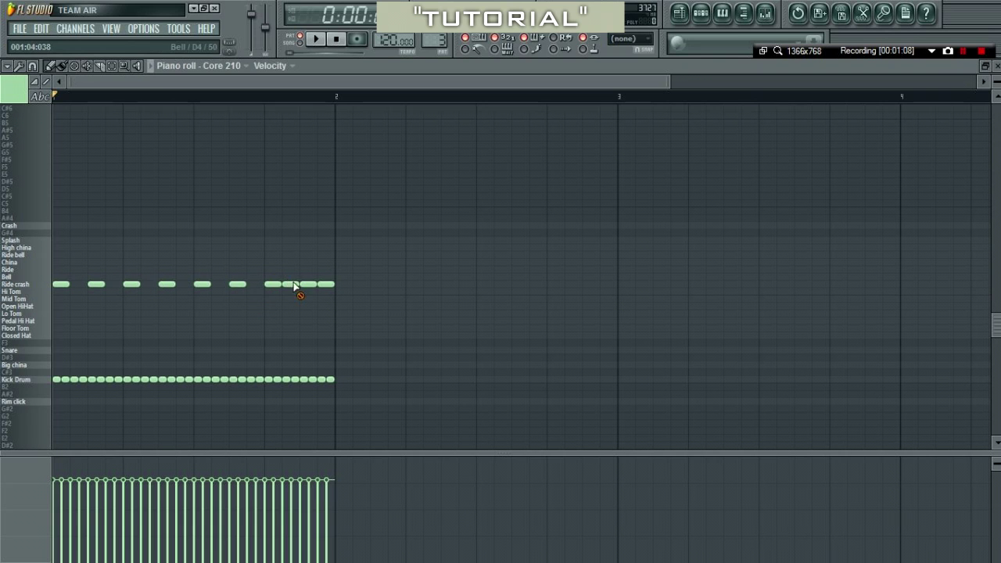
{"action": "right_click", "coordinate": [327, 284]}
{"action": "left_click_drag", "start_coordinate": [348, 238], "coordinate": [78, 283]}
Lower the velocity of every second Ride crash note in bar 1.
{"action": "left_click", "coordinate": [98, 280]}
{"action": "scroll", "coordinate": [98, 287], "scroll_direction": "down", "scroll_amount": 2}
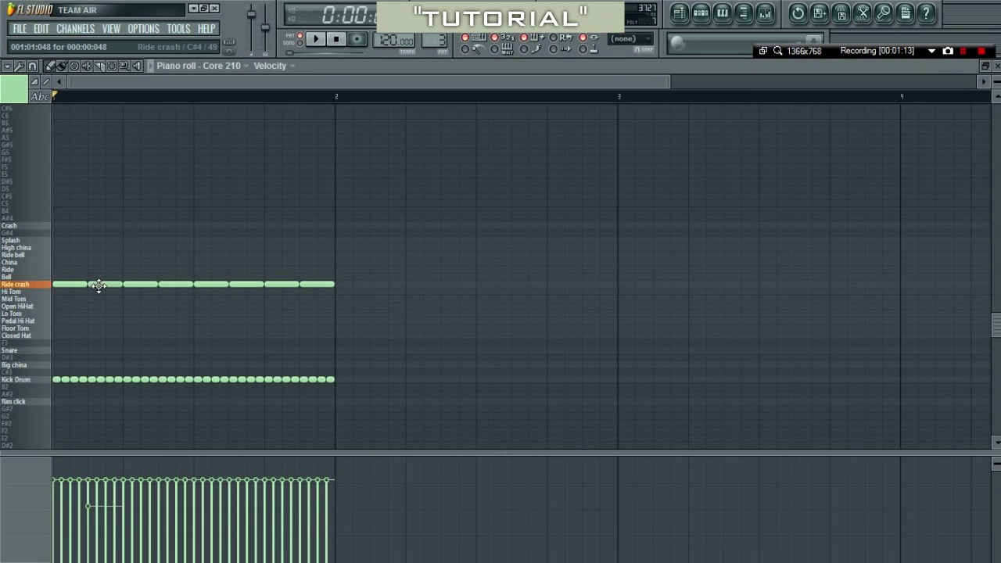
{"action": "scroll", "coordinate": [184, 286], "scroll_direction": "down", "scroll_amount": 1}
{"action": "scroll", "coordinate": [246, 286], "scroll_direction": "down", "scroll_amount": 2}
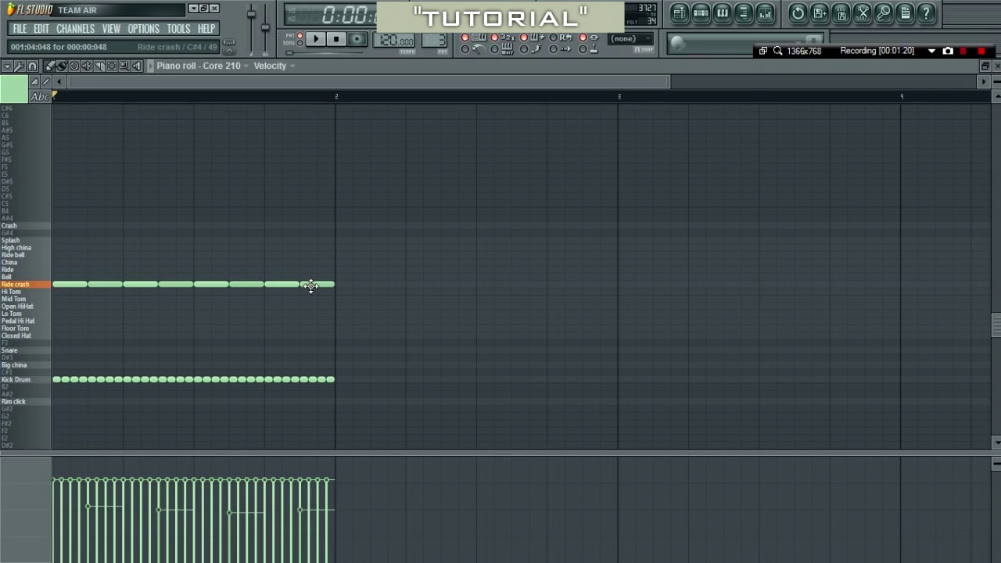
Add a half-beat Crash note at the start of bar 1 and a Snare note on beat 3, and play the pattern.
{"action": "left_click", "coordinate": [70, 226]}
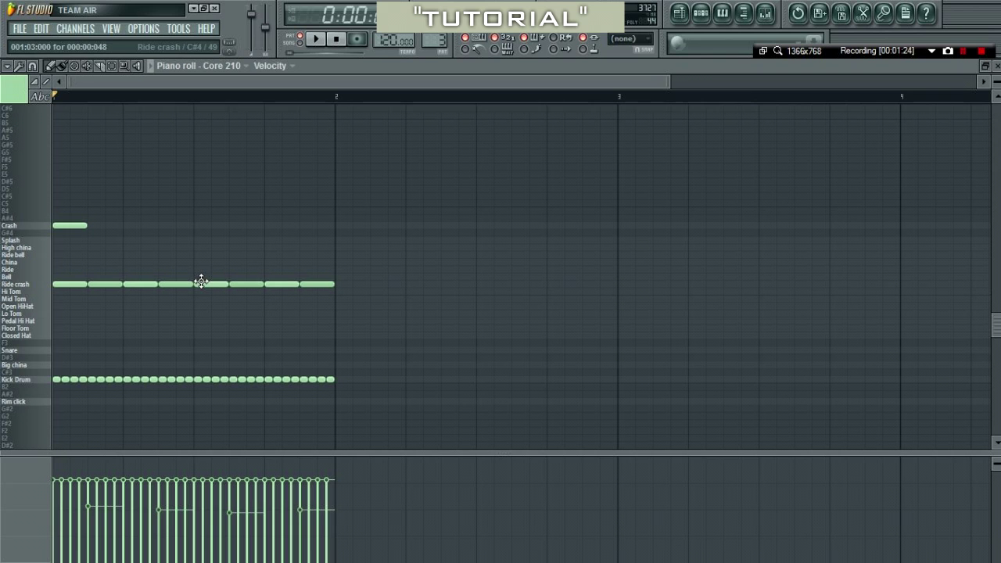
{"action": "left_click", "coordinate": [198, 358]}
{"action": "left_click_drag", "start_coordinate": [200, 356], "coordinate": [202, 350]}
{"action": "key", "text": "space"}
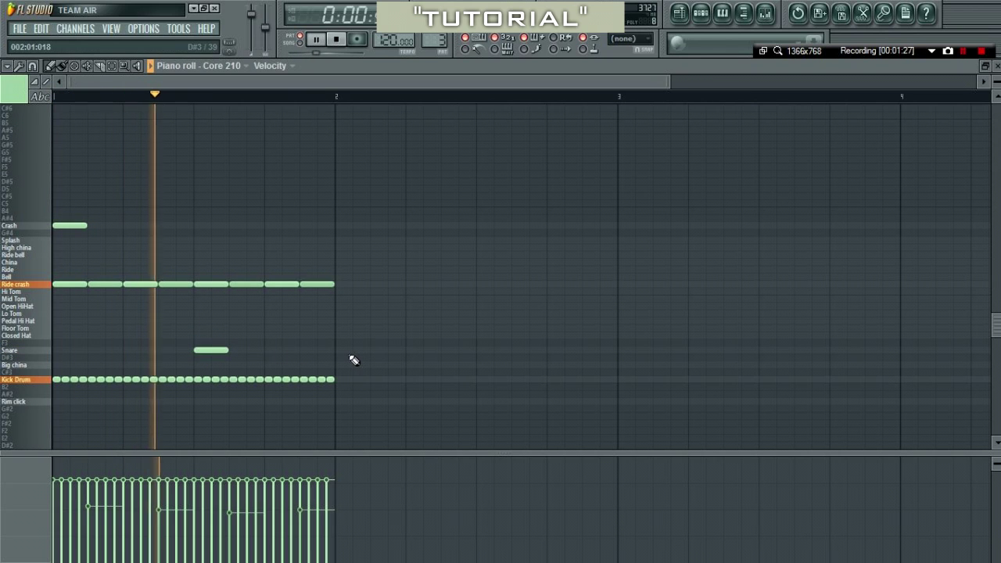
{"action": "key", "text": "space"}
Duplicate the Ride crash, Snare and Kick Drum notes of bar 1 into bar 2 without the Crash, and play the pattern.
{"action": "left_click_drag", "start_coordinate": [447, 171], "coordinate": [200, 347]}
{"action": "left_click_drag", "start_coordinate": [380, 267], "coordinate": [39, 388]}
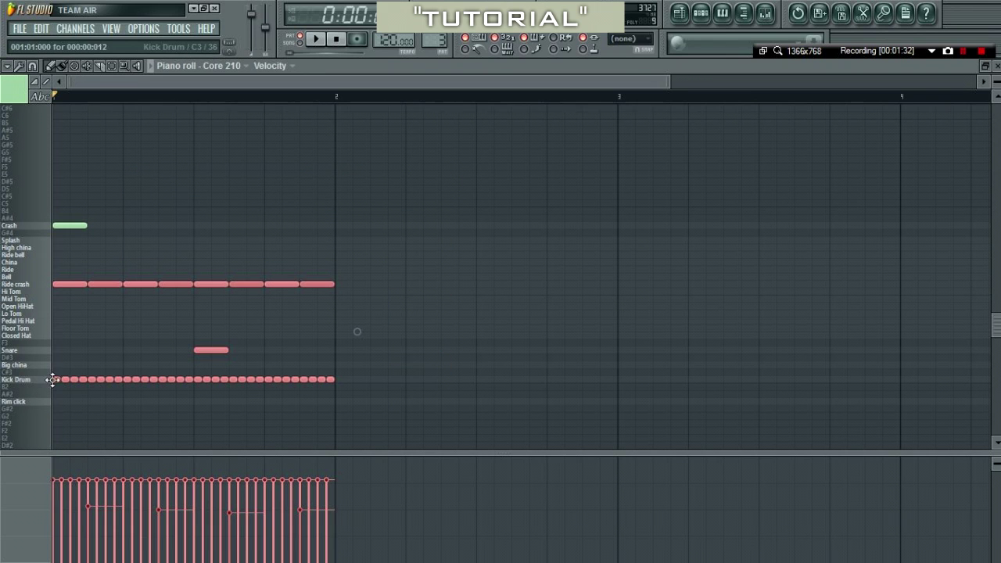
{"action": "left_click_drag", "start_coordinate": [67, 283], "coordinate": [351, 282]}
{"action": "key", "text": "space"}
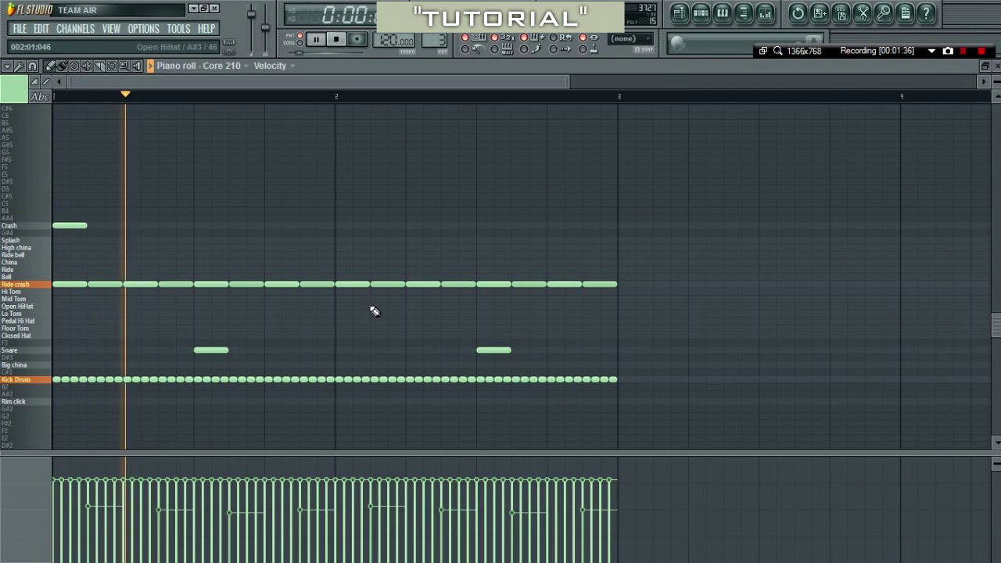
{"action": "scroll", "coordinate": [392, 331], "scroll_direction": "down", "scroll_amount": 2}
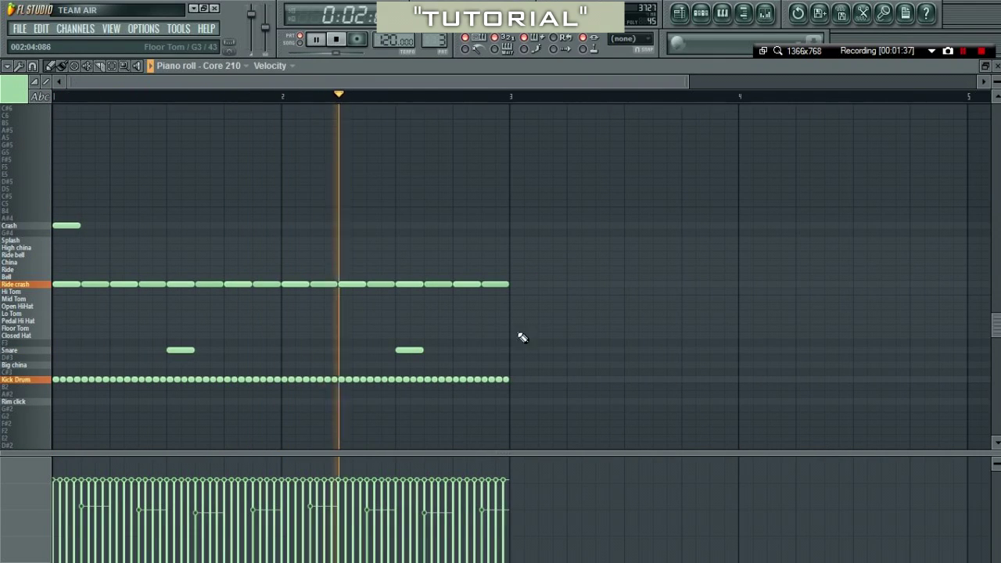
{"action": "key", "text": "space"}
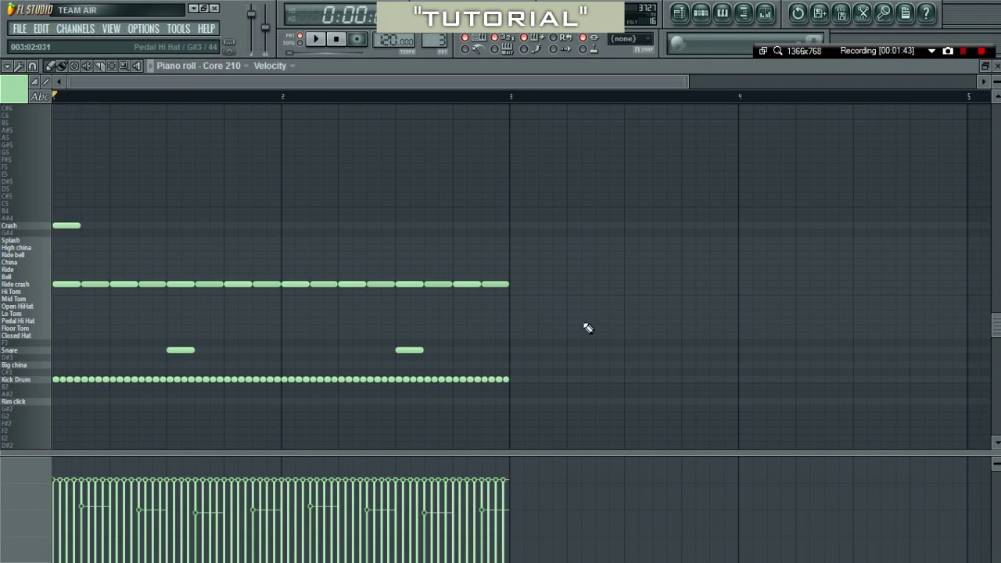
Add half-beat Kick Drum, Crash and Ride crash notes at the start of bar 3 and set the playback position there.
{"action": "left_click", "coordinate": [521, 380]}
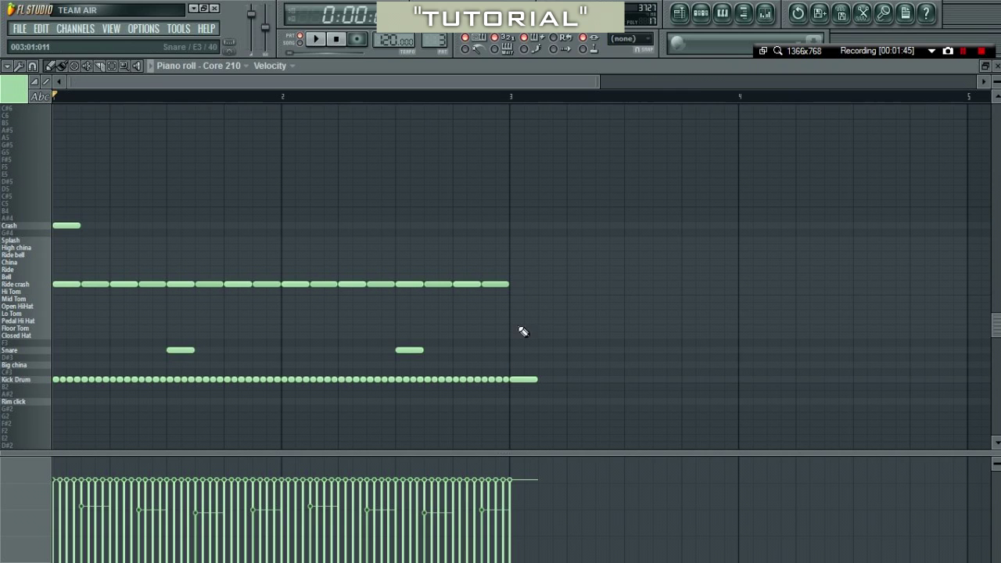
{"action": "left_click", "coordinate": [516, 227]}
{"action": "left_click", "coordinate": [519, 284]}
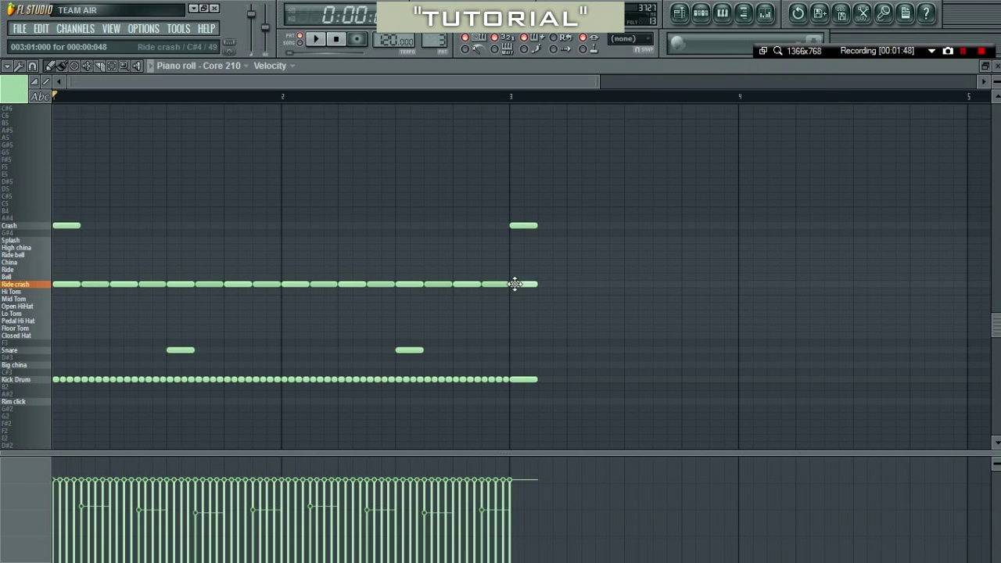
{"action": "left_click", "coordinate": [510, 99]}
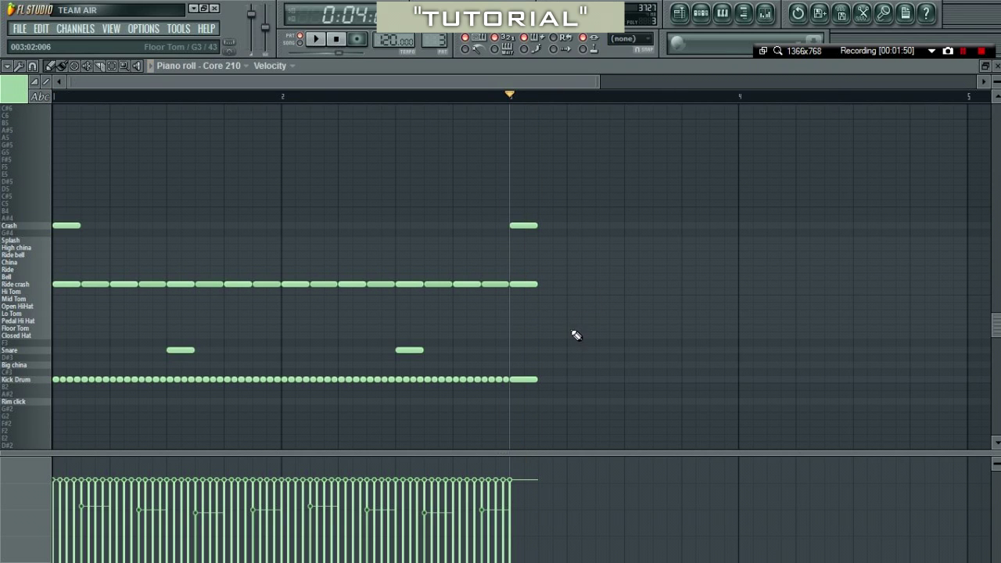
Add Open HiHat notes on beats 2 and 3 of bar 3 plus Snare and Lo Tom notes on beat 4, and play from bar 3.
{"action": "left_click", "coordinate": [571, 305]}
{"action": "left_click", "coordinate": [626, 306]}
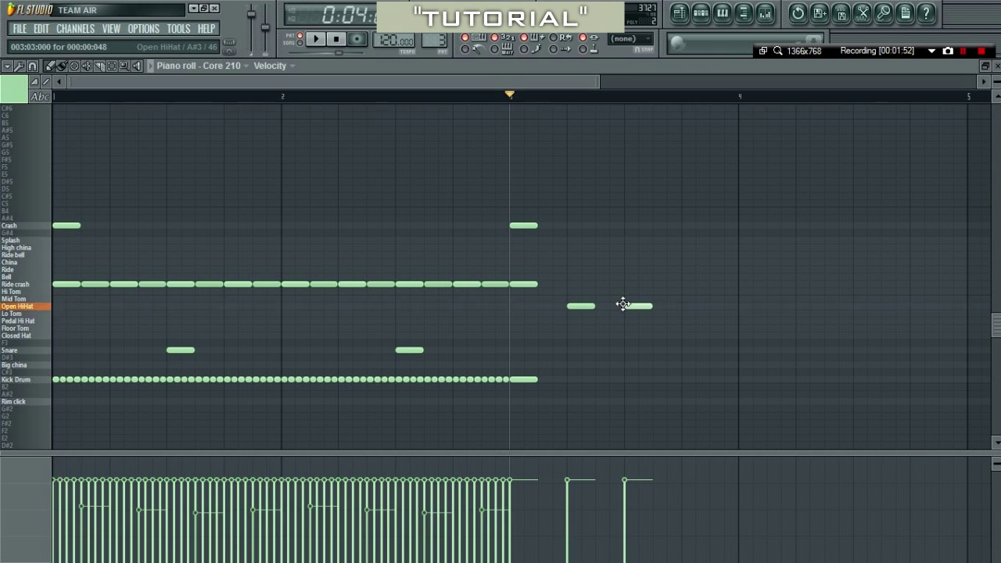
{"action": "left_click", "coordinate": [689, 349]}
{"action": "left_click", "coordinate": [684, 313]}
{"action": "key", "text": "space"}
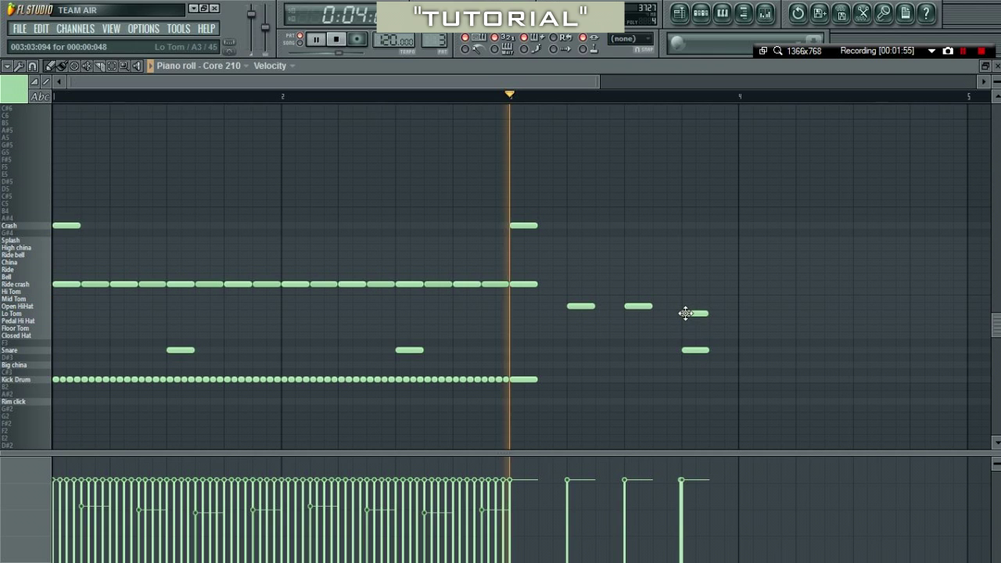
{"action": "key", "text": "space"}
Place a Kick Drum note at the start of bar 4, delete the surplus notes after it and stretch it to one beat.
{"action": "left_click_drag", "start_coordinate": [512, 83], "coordinate": [599, 86]}
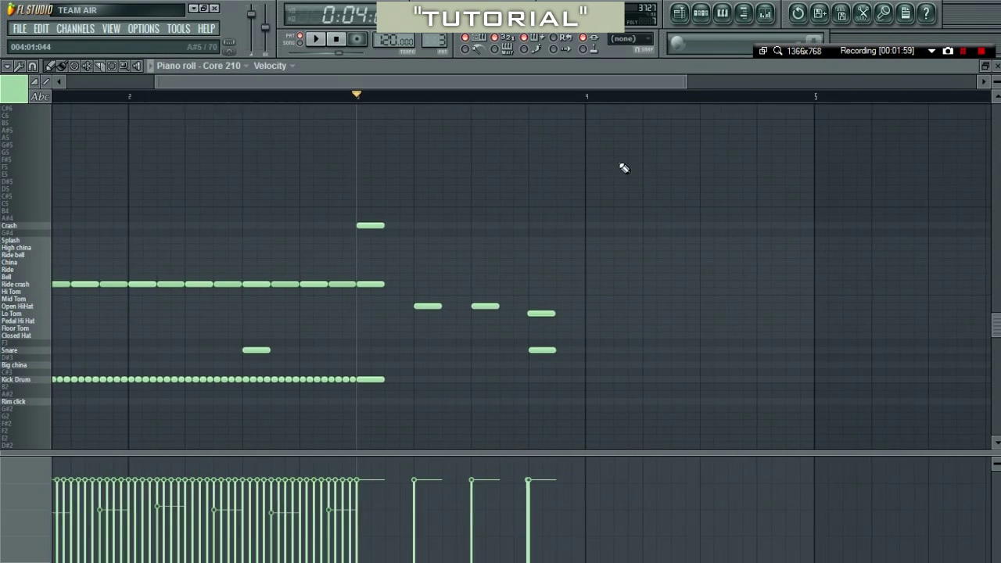
{"action": "scroll", "coordinate": [606, 352], "scroll_direction": "up", "scroll_amount": 3}
{"action": "left_click", "coordinate": [499, 381]}
{"action": "left_click", "coordinate": [559, 380]}
{"action": "left_click", "coordinate": [623, 381]}
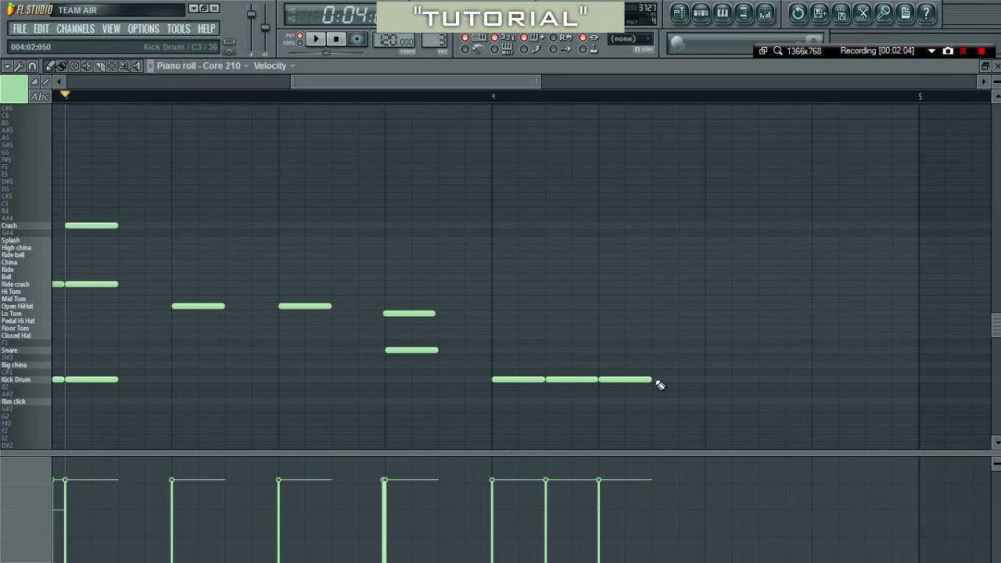
{"action": "left_click", "coordinate": [654, 380]}
{"action": "right_click", "coordinate": [655, 380]}
{"action": "right_click", "coordinate": [622, 381]}
{"action": "right_click", "coordinate": [582, 381]}
{"action": "left_click_drag", "start_coordinate": [541, 379], "coordinate": [599, 379]}
With 1/6 beat snap, turn the bar 4 Kick Drum note into a burst of three 1/6-beat notes followed by one half-beat note.
{"action": "left_click", "coordinate": [35, 67]}
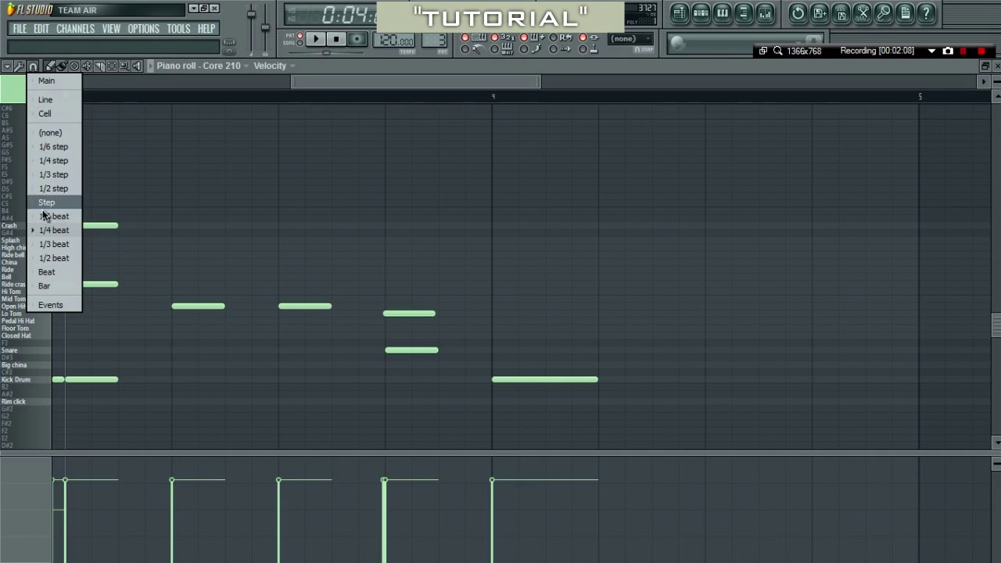
{"action": "left_click", "coordinate": [47, 218]}
{"action": "scroll", "coordinate": [639, 432], "scroll_direction": "up", "scroll_amount": 1}
{"action": "scroll", "coordinate": [641, 435], "scroll_direction": "up", "scroll_amount": 1}
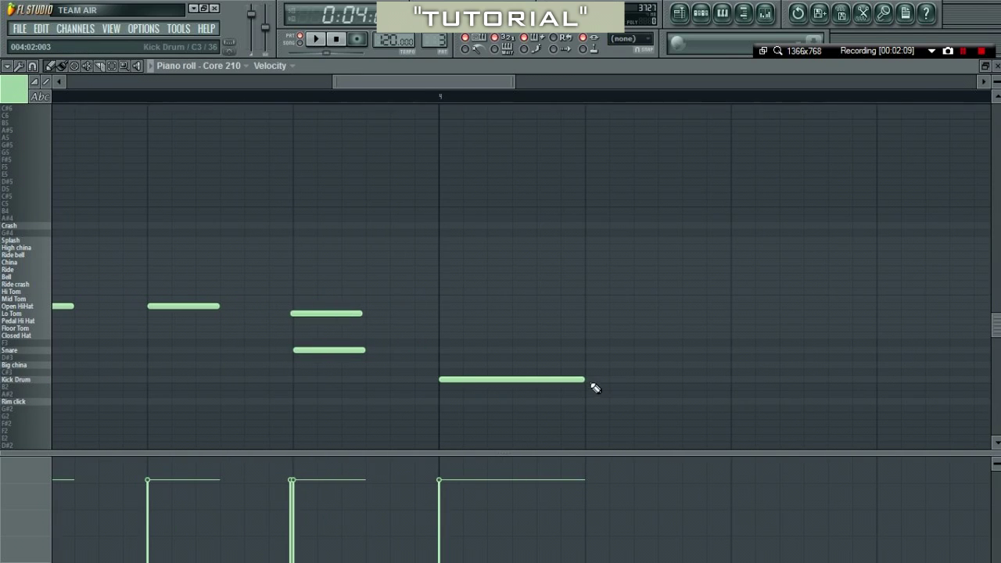
{"action": "left_click_drag", "start_coordinate": [582, 380], "coordinate": [466, 381]}
{"action": "left_click", "coordinate": [477, 379]}
{"action": "left_click", "coordinate": [500, 380]}
{"action": "left_click", "coordinate": [514, 374]}
{"action": "right_click", "coordinate": [523, 373]}
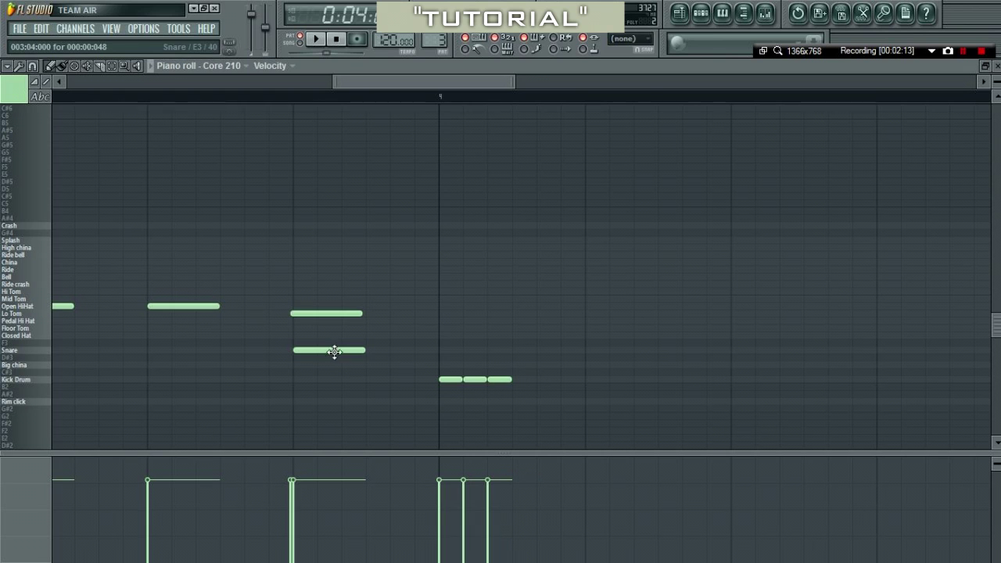
{"action": "left_click", "coordinate": [517, 380]}
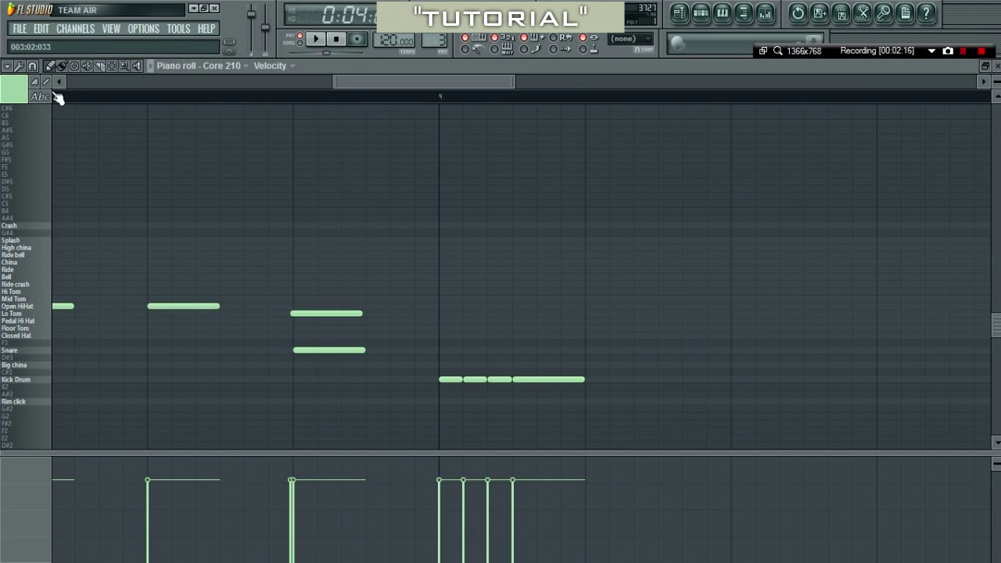
Set the snap to 1/4 beat and duplicate the Kick Drum burst to beats 3 and 4 of bar 4.
{"action": "left_click", "coordinate": [32, 67]}
{"action": "left_click", "coordinate": [53, 230]}
{"action": "scroll", "coordinate": [677, 312], "scroll_direction": "down", "scroll_amount": 3}
{"action": "mouse_move", "coordinate": [709, 319]}
{"action": "left_mouse_down"}
{"action": "mouse_move", "coordinate": [554, 380]}
{"action": "mouse_move", "coordinate": [768, 376]}
{"action": "mouse_move", "coordinate": [790, 390]}
{"action": "left_mouse_up"}
{"action": "left_click", "coordinate": [789, 354], "text": "ctrl"}
{"action": "left_click_drag", "start_coordinate": [938, 362], "coordinate": [790, 383]}
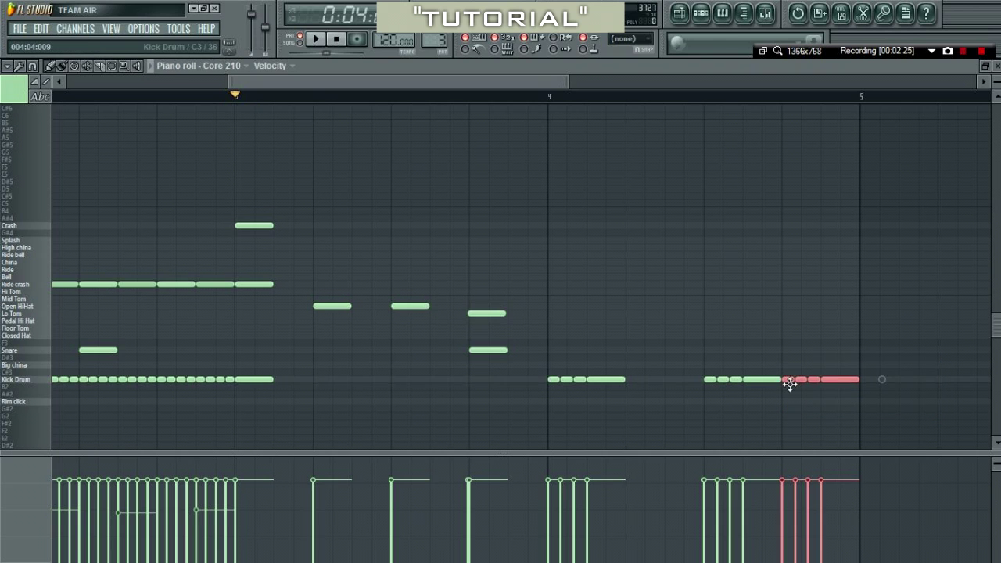
{"action": "left_click", "coordinate": [785, 366], "text": "ctrl"}
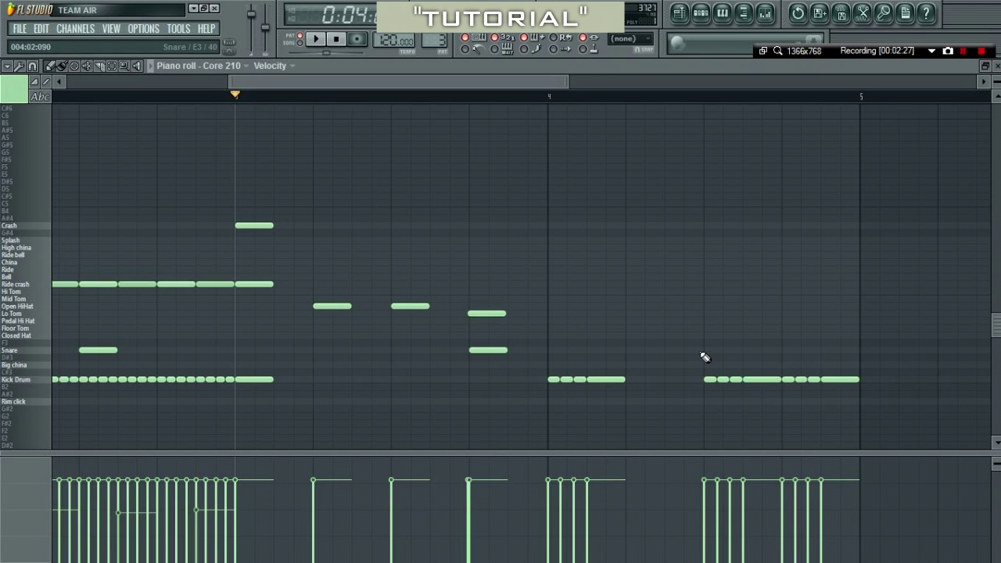
Add Crash and Ride crash notes at the start of bar 4, and Snare and China notes on beat 3.
{"action": "left_click", "coordinate": [551, 285]}
{"action": "left_click", "coordinate": [706, 270]}
{"action": "left_click_drag", "start_coordinate": [477, 82], "coordinate": [537, 83]}
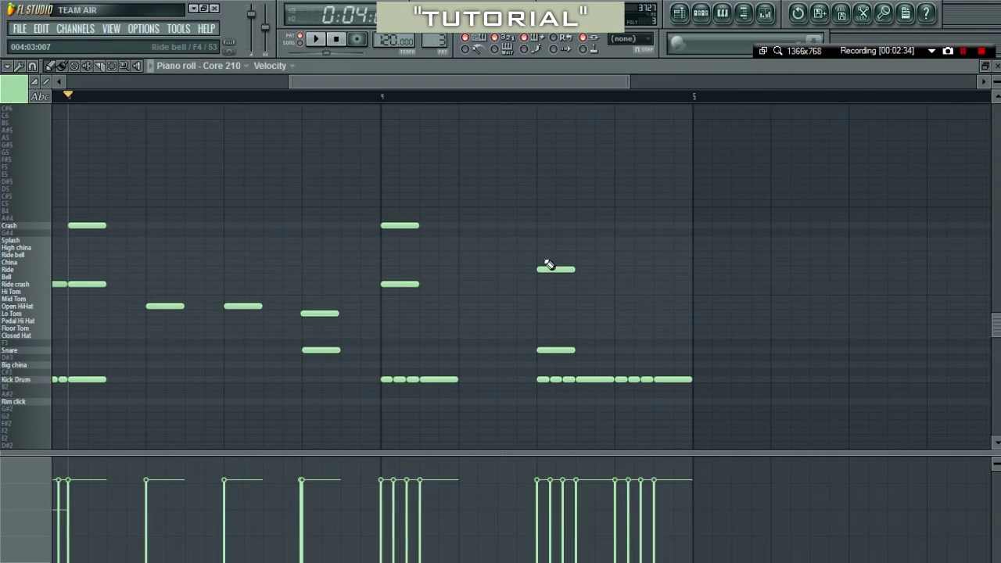
{"action": "left_click_drag", "start_coordinate": [549, 266], "coordinate": [552, 259]}
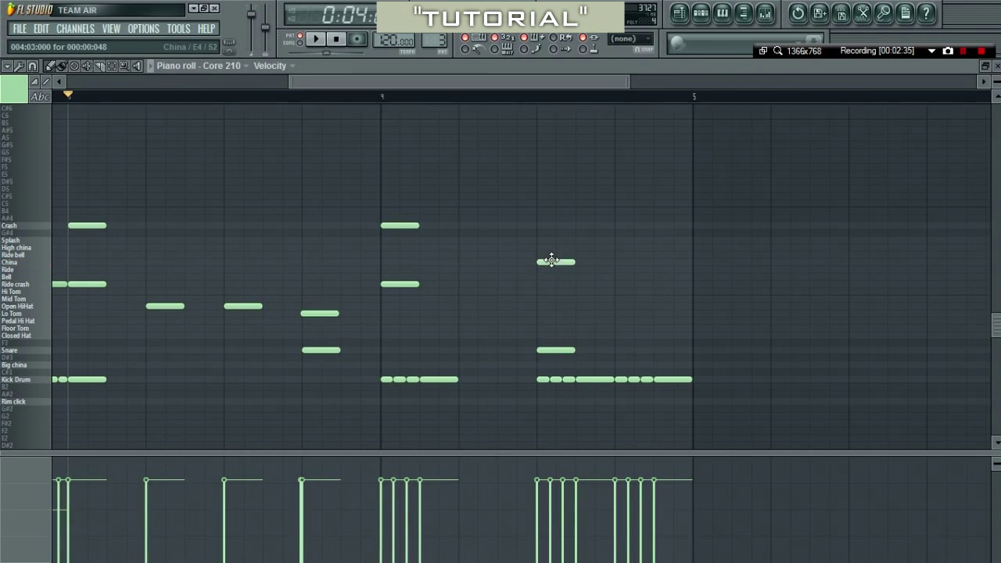
Add China notes on beats 1 and 3 of bar 5 and a Snare note on beat 3.
{"action": "left_click", "coordinate": [698, 266]}
{"action": "left_click", "coordinate": [854, 265]}
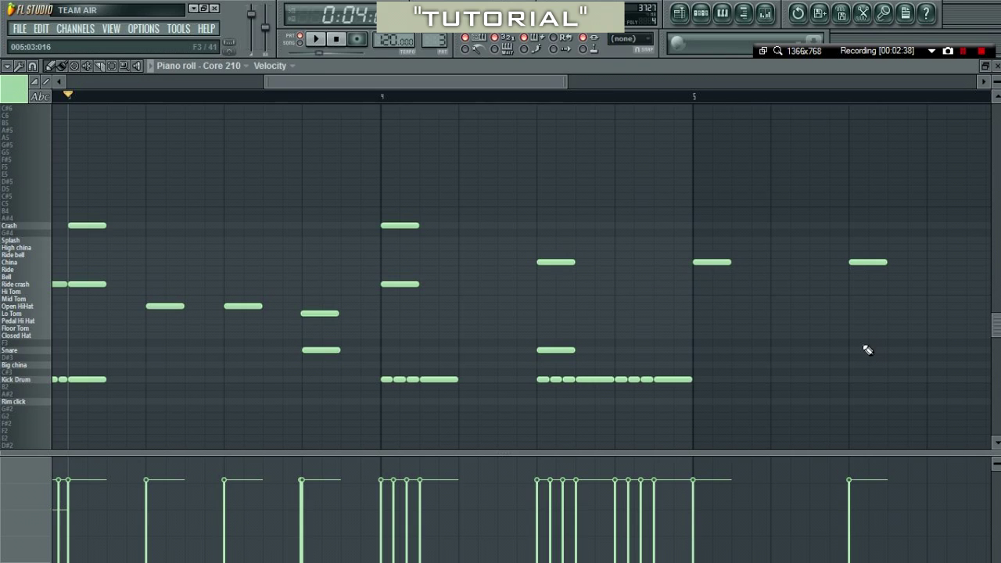
{"action": "left_click", "coordinate": [857, 352]}
Duplicate the Kick Drum burst to beats 2 and 4 of bar 5 and to beat 1 of bar 6.
{"action": "left_click_drag", "start_coordinate": [739, 366], "coordinate": [923, 378]}
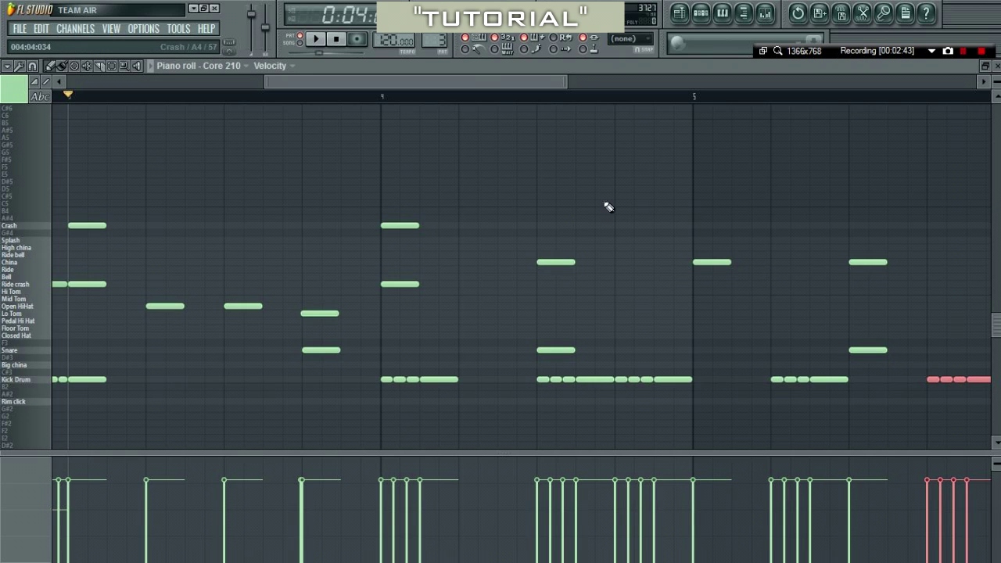
{"action": "left_click_drag", "start_coordinate": [485, 78], "coordinate": [610, 107]}
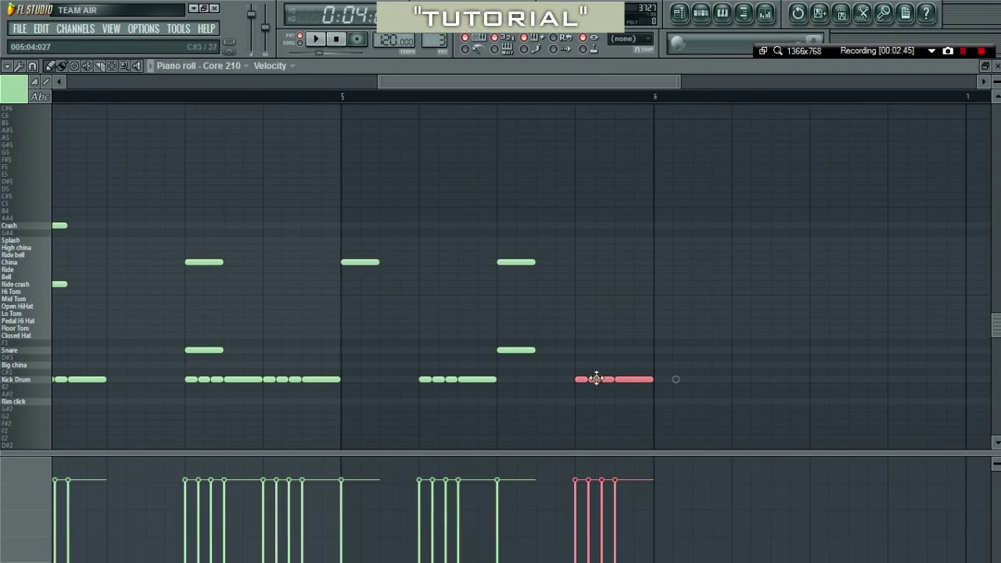
{"action": "left_click_drag", "start_coordinate": [585, 378], "coordinate": [658, 374]}
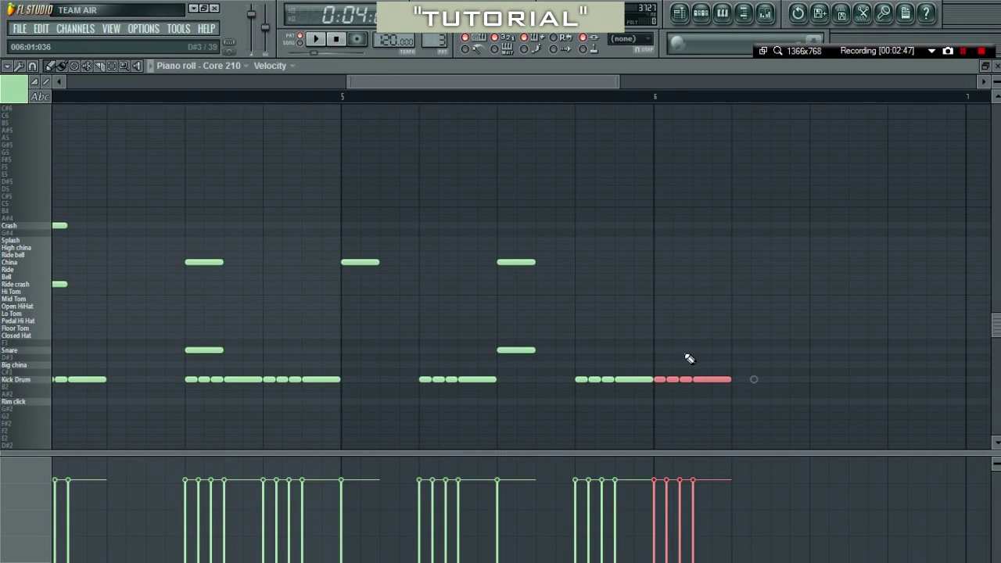
{"action": "left_click", "coordinate": [594, 338], "text": "ctrl"}
Duplicate the China and Snare notes of bar 5 into bar 6 and play the pattern.
{"action": "left_click_drag", "start_coordinate": [637, 194], "coordinate": [359, 360]}
{"action": "left_click_drag", "start_coordinate": [356, 262], "coordinate": [669, 259]}
{"action": "left_click", "coordinate": [647, 297], "text": "ctrl"}
{"action": "key", "text": "space"}
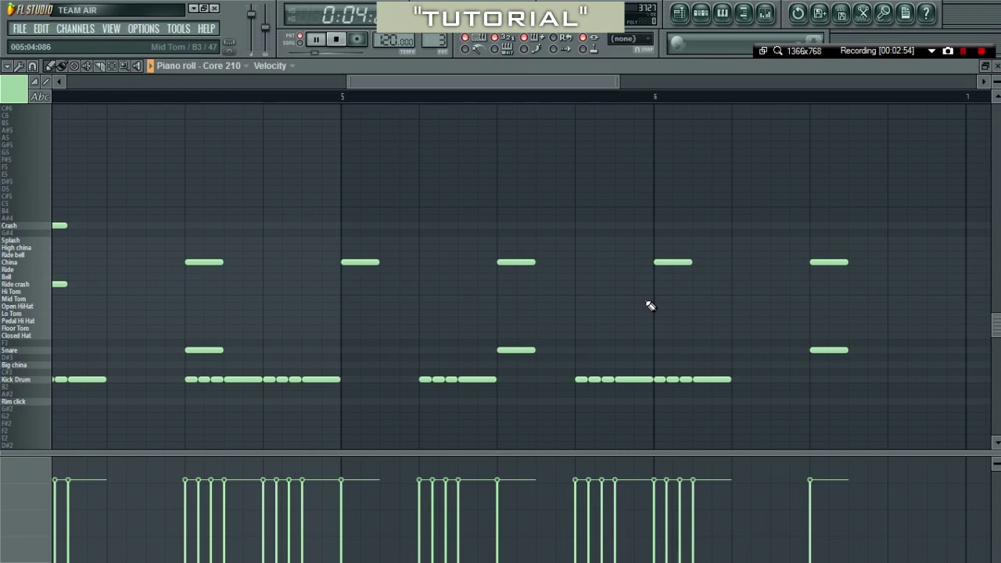
{"action": "scroll", "coordinate": [647, 301], "scroll_direction": "down", "scroll_amount": 4}
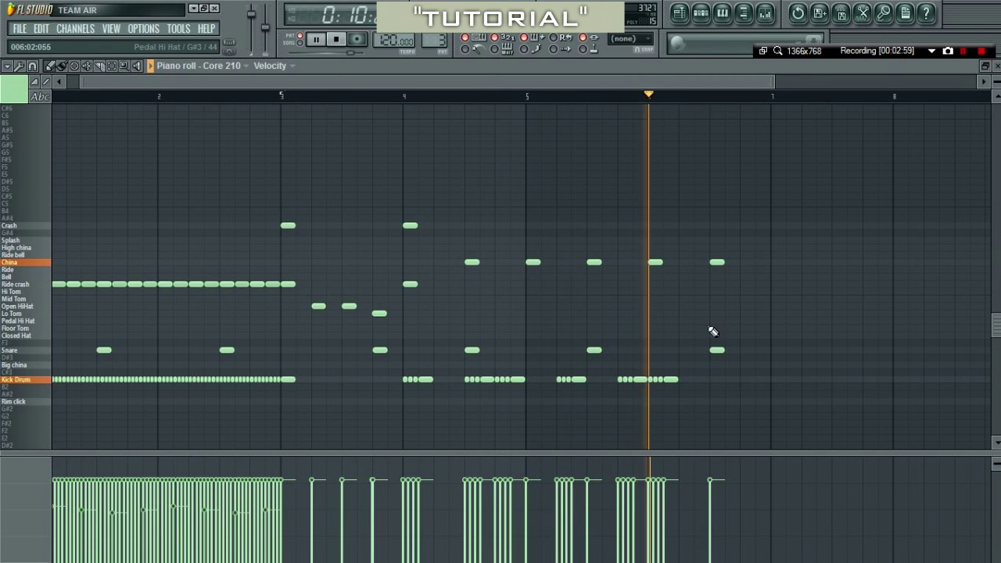
{"action": "key", "text": "space"}
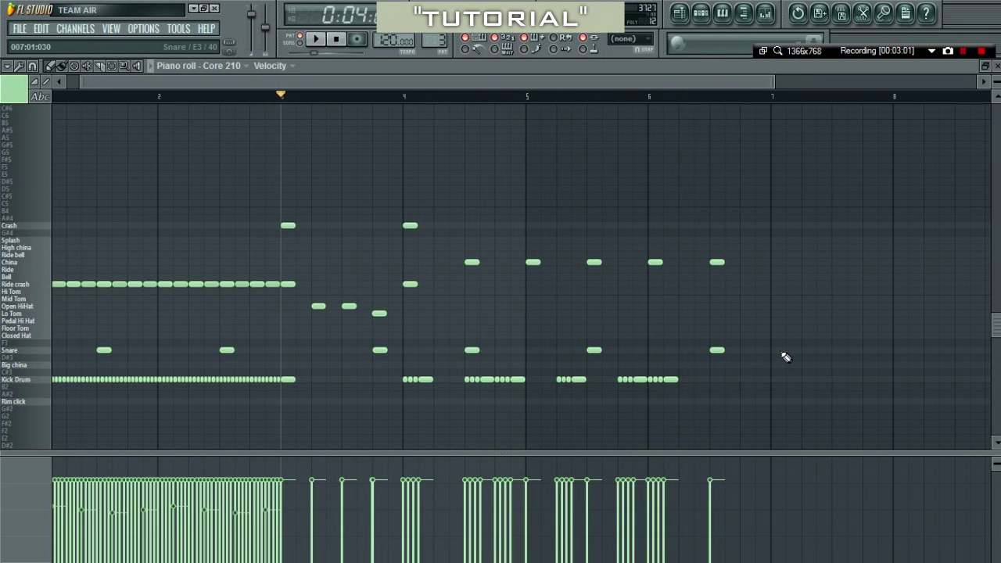
Fill the first half of beat 4 in bar 6 with four 1/8-beat Ride notes, slightly lowering the velocity of the last three.
{"action": "scroll", "coordinate": [785, 357], "scroll_direction": "up", "scroll_amount": 3}
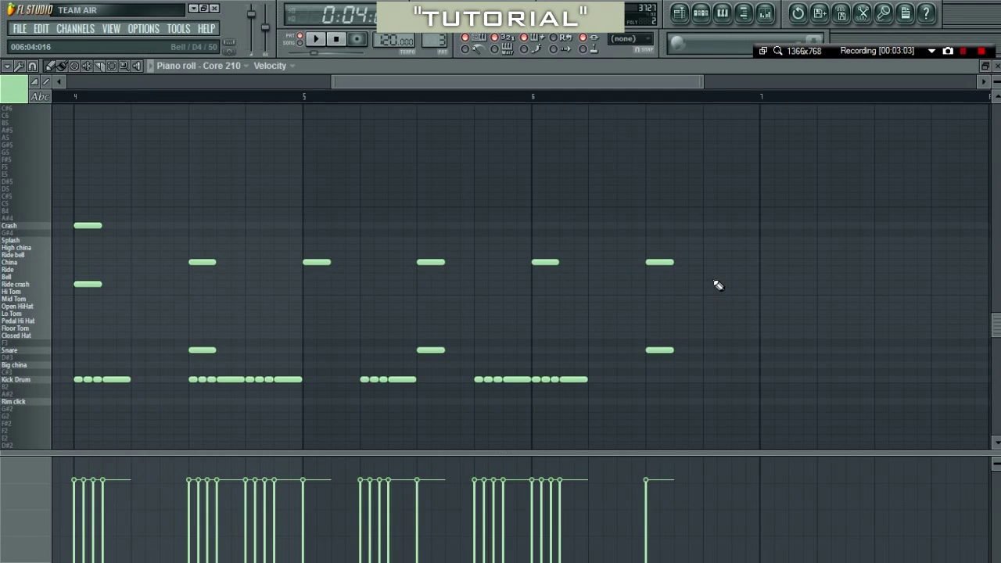
{"action": "scroll", "coordinate": [781, 377], "scroll_direction": "up", "scroll_amount": 2}
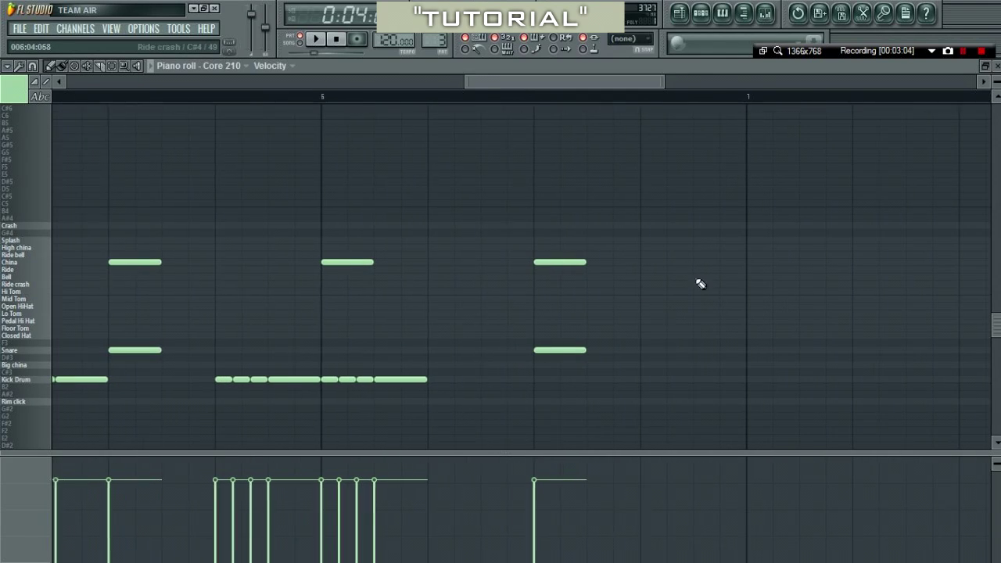
{"action": "left_click", "coordinate": [640, 285]}
{"action": "scroll", "coordinate": [697, 301], "scroll_direction": "up", "scroll_amount": 2}
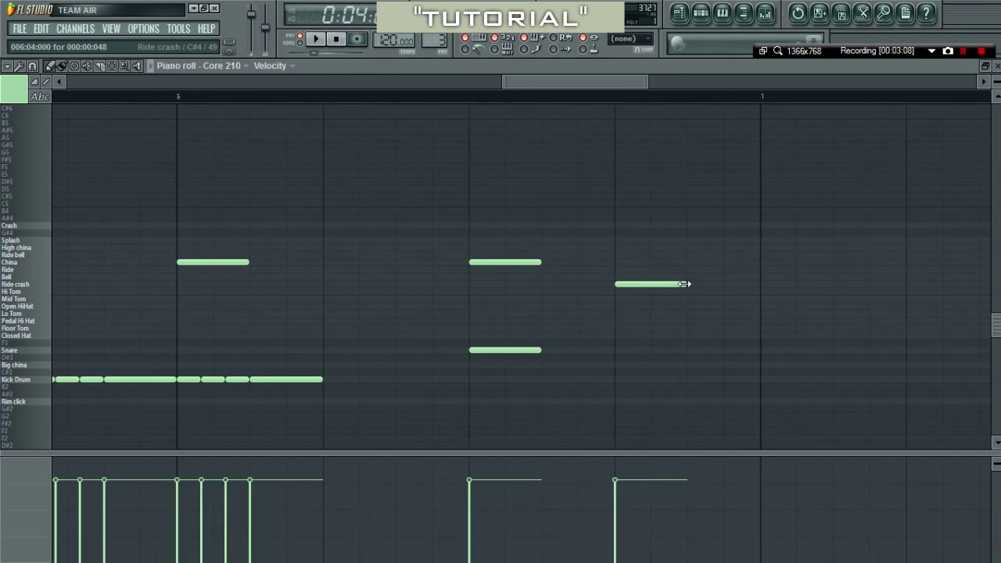
{"action": "left_click_drag", "start_coordinate": [654, 281], "coordinate": [655, 270]}
{"action": "left_click", "coordinate": [661, 271]}
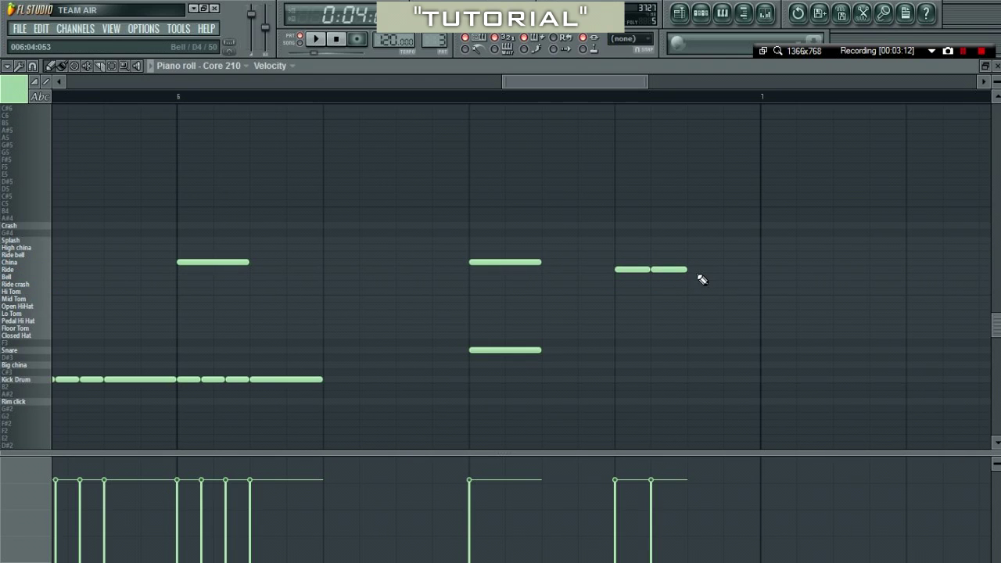
{"action": "left_click", "coordinate": [696, 269]}
{"action": "left_click", "coordinate": [739, 270]}
{"action": "left_click_drag", "start_coordinate": [789, 248], "coordinate": [625, 286]}
{"action": "left_click_drag", "start_coordinate": [756, 272], "coordinate": [715, 271]}
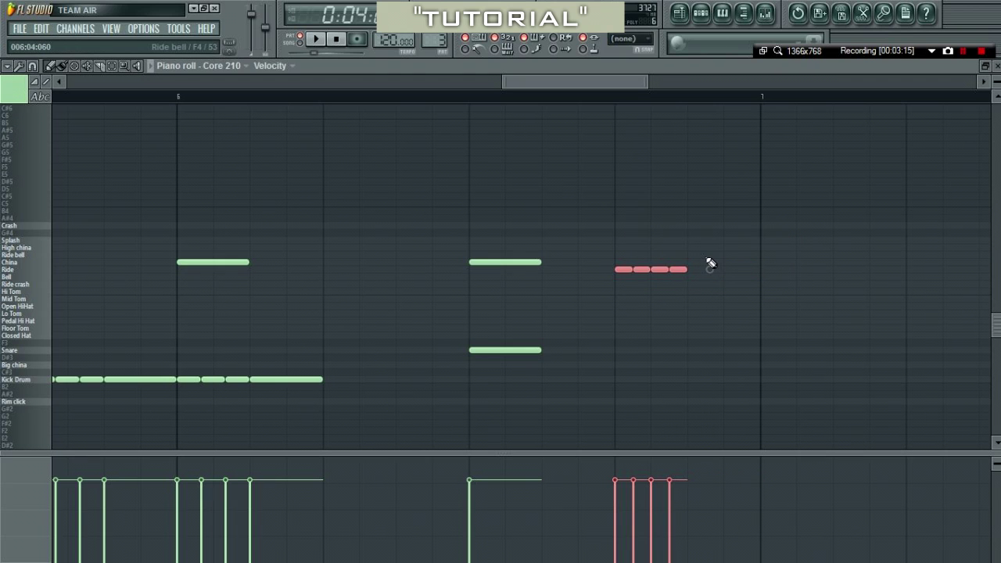
{"action": "left_click", "coordinate": [708, 260]}
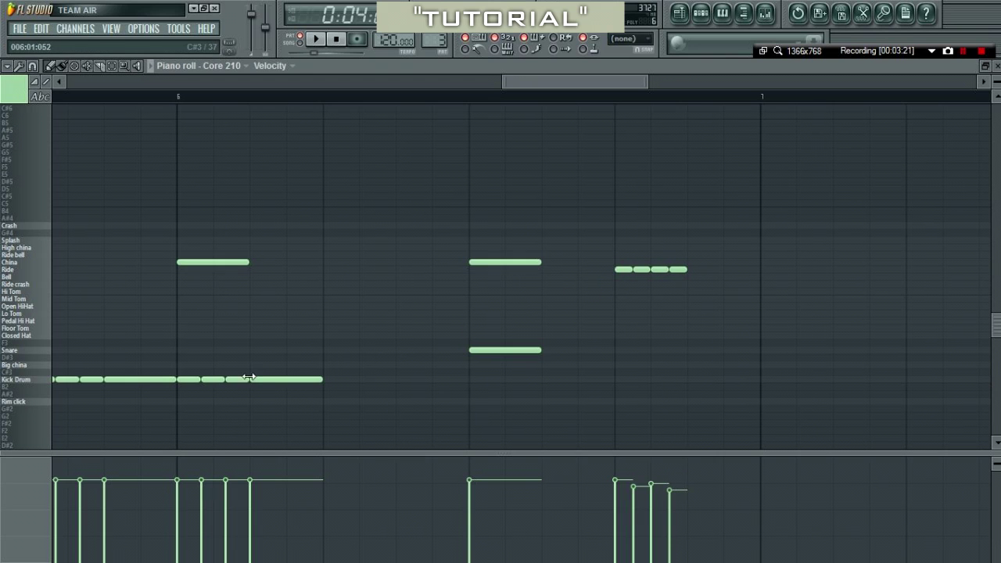
Add a half-beat Ride bell note right after the four short Ride notes in bar 6 and play the pattern.
{"action": "left_click", "coordinate": [688, 256]}
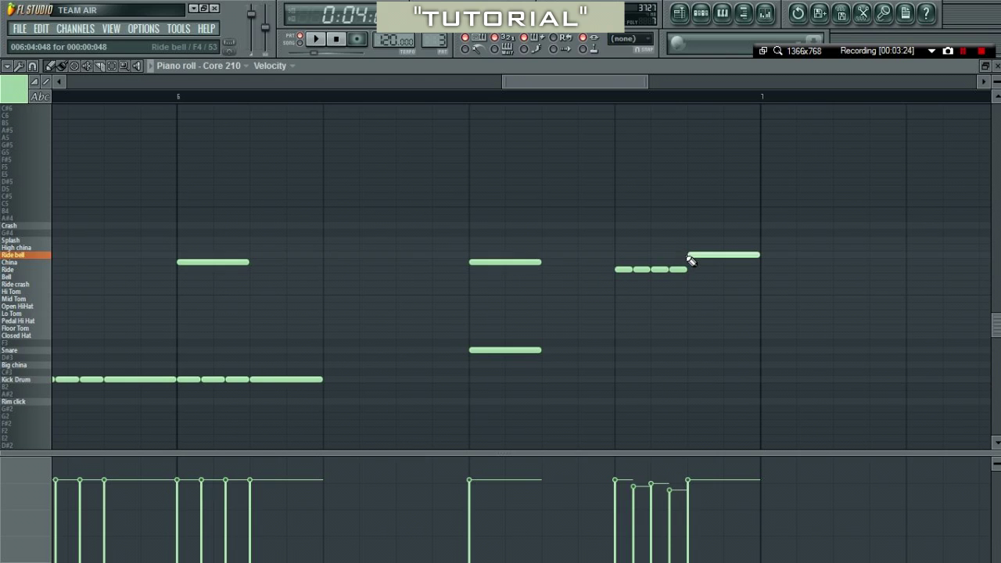
{"action": "key", "text": "space"}
{"action": "scroll", "coordinate": [697, 305], "scroll_direction": "down", "scroll_amount": 3, "text": "ctrl"}
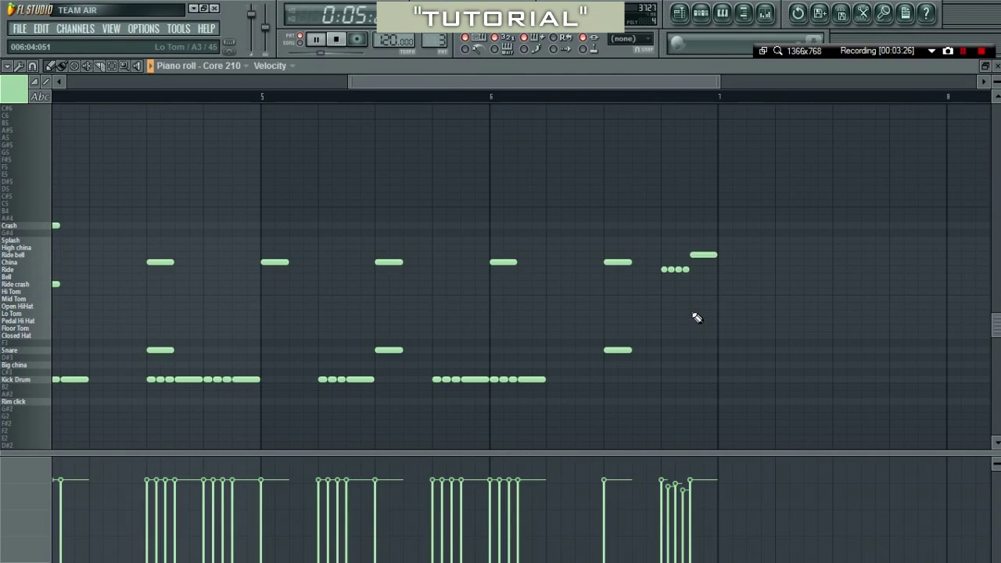
{"action": "scroll", "coordinate": [732, 290], "scroll_direction": "down", "scroll_amount": 2, "text": "ctrl"}
Duplicate the China, Snare and Kick Drum notes of bar 5 into bar 7 and play from bar 6.
{"action": "left_click_drag", "start_coordinate": [480, 224], "coordinate": [590, 381]}
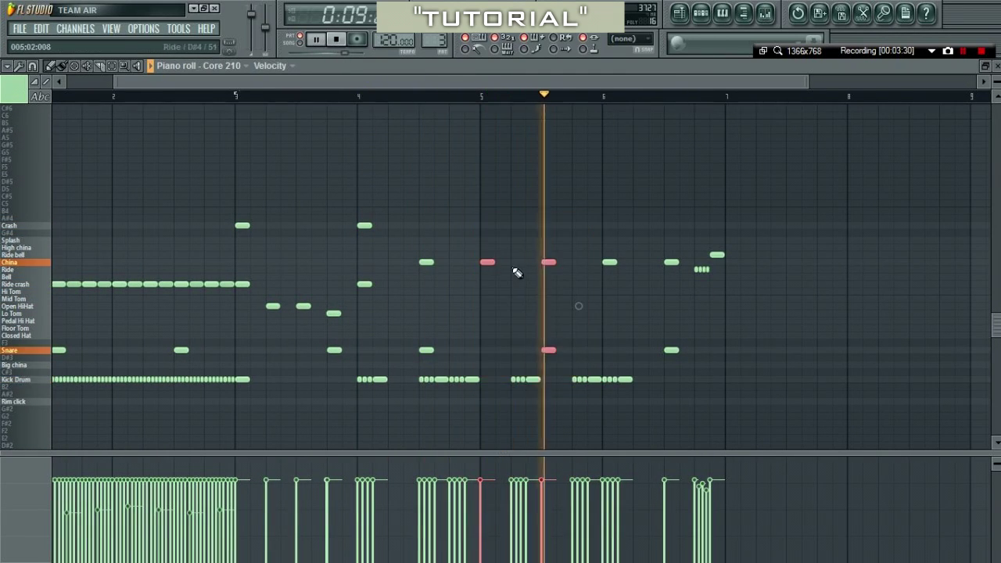
{"action": "left_click_drag", "start_coordinate": [487, 237], "coordinate": [841, 379]}
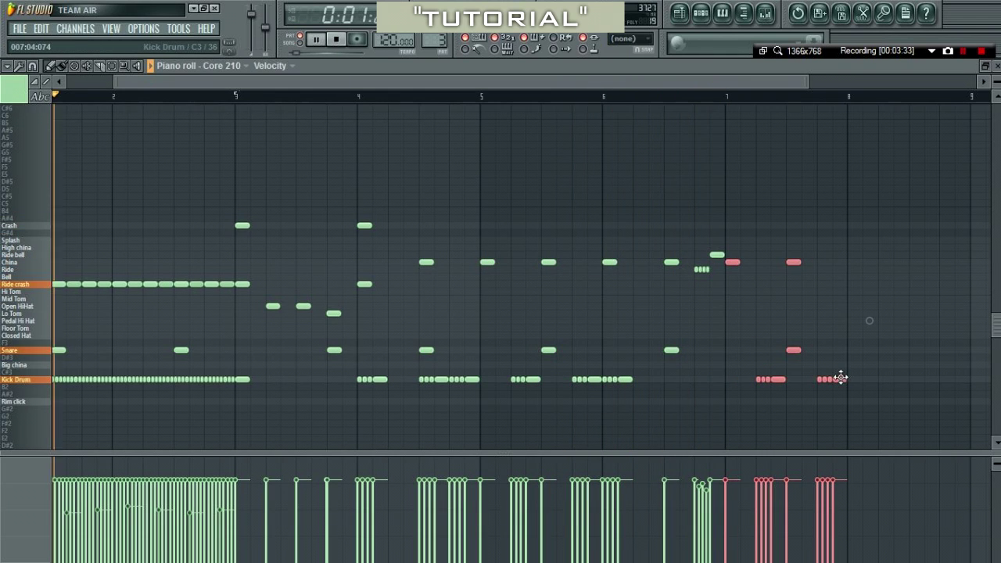
{"action": "key", "text": "space"}
{"action": "key", "text": "space"}
{"action": "left_click", "coordinate": [609, 99]}
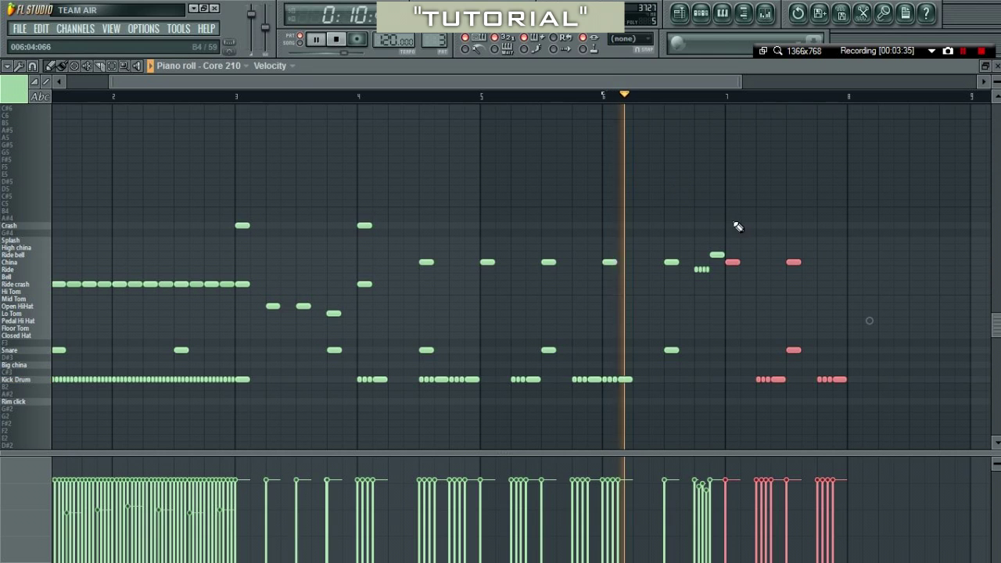
{"action": "scroll", "coordinate": [928, 360], "scroll_direction": "up", "scroll_amount": 3}
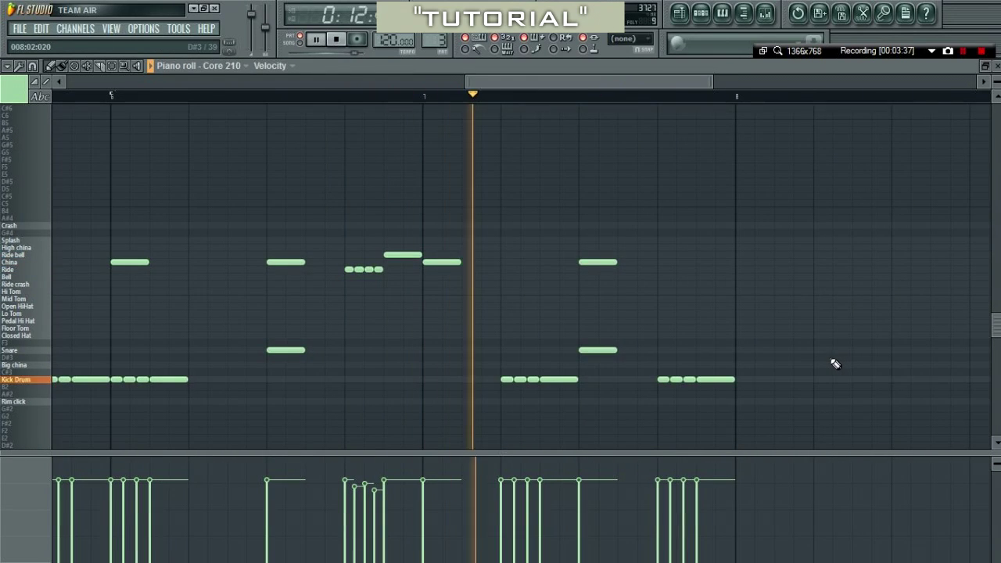
{"action": "key", "text": "space"}
Delete the four Kick Drum notes in beat 4 of bar 7.
{"action": "right_click", "coordinate": [664, 379]}
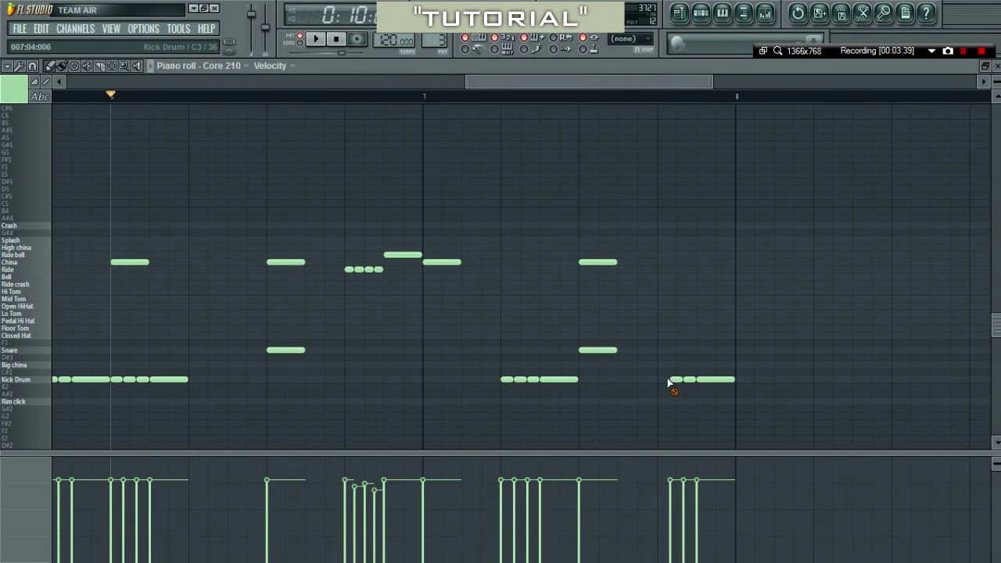
{"action": "right_click", "coordinate": [677, 379]}
{"action": "right_click", "coordinate": [689, 379]}
{"action": "right_click", "coordinate": [716, 380]}
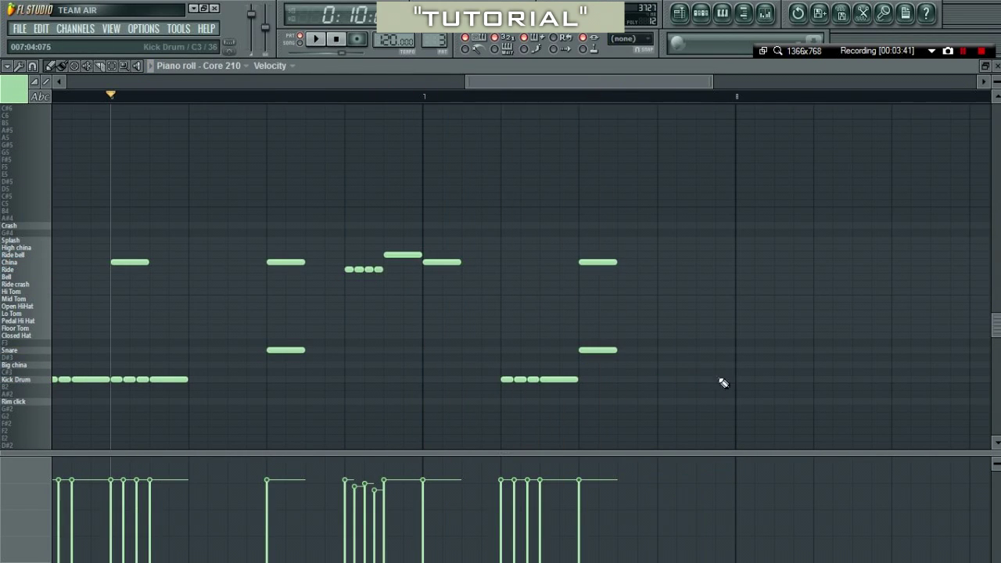
Add two quarter-beat Hi Tom notes around the start of beat 4 in bar 7, with the first at a slightly lower velocity.
{"action": "left_click", "coordinate": [625, 301]}
{"action": "mouse_move", "coordinate": [627, 298]}
{"action": "left_mouse_down"}
{"action": "mouse_move", "coordinate": [630, 287]}
{"action": "mouse_move", "coordinate": [619, 302]}
{"action": "mouse_move", "coordinate": [643, 291]}
{"action": "left_mouse_up"}
{"action": "left_click", "coordinate": [641, 291]}
{"action": "left_click", "coordinate": [648, 281], "text": "ctrl"}
{"action": "scroll", "coordinate": [645, 291], "scroll_direction": "down", "scroll_amount": 2}
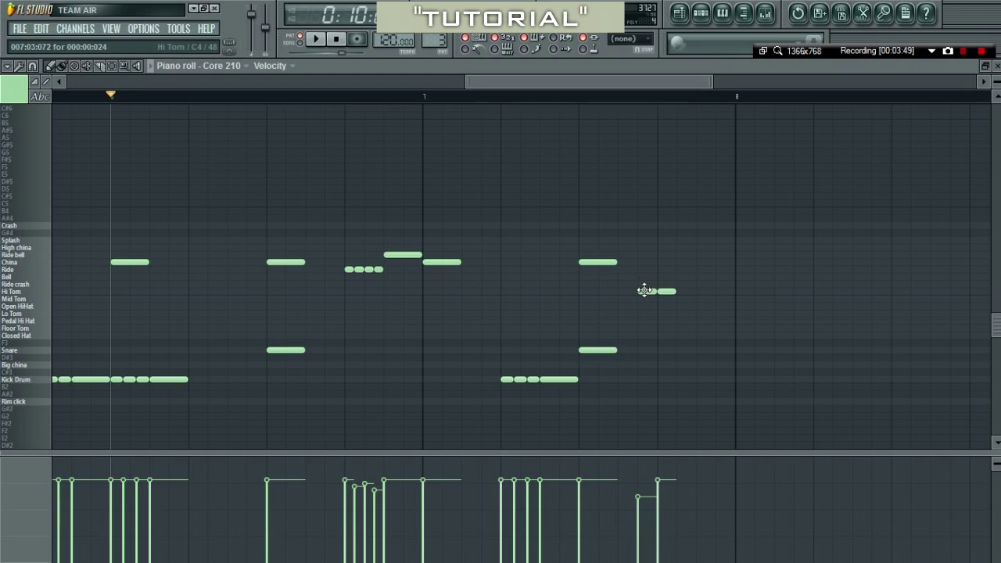
Add two quarter-beat Lo Tom notes at the end of bar 7, the second slightly softer, and play the pattern.
{"action": "left_click", "coordinate": [698, 312]}
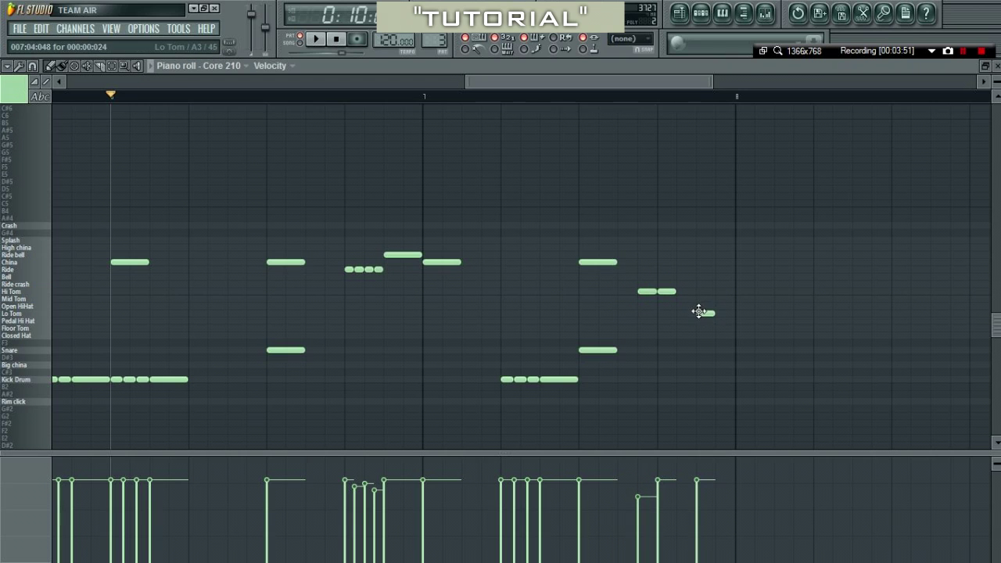
{"action": "left_click", "coordinate": [720, 313]}
{"action": "key", "text": "space"}
{"action": "scroll", "coordinate": [721, 313], "scroll_direction": "down", "scroll_amount": 3}
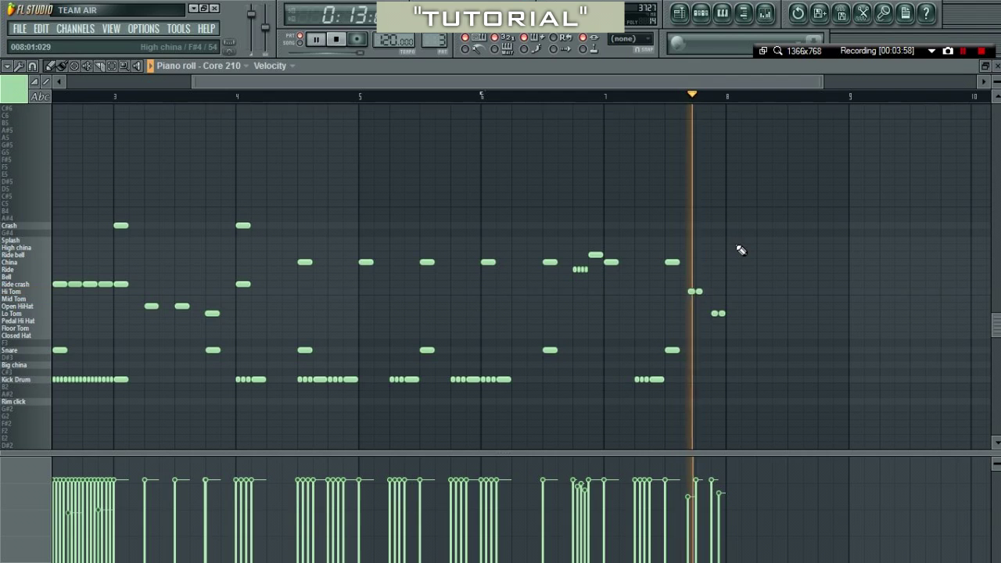
{"action": "left_click_drag", "start_coordinate": [642, 84], "coordinate": [91, 89]}
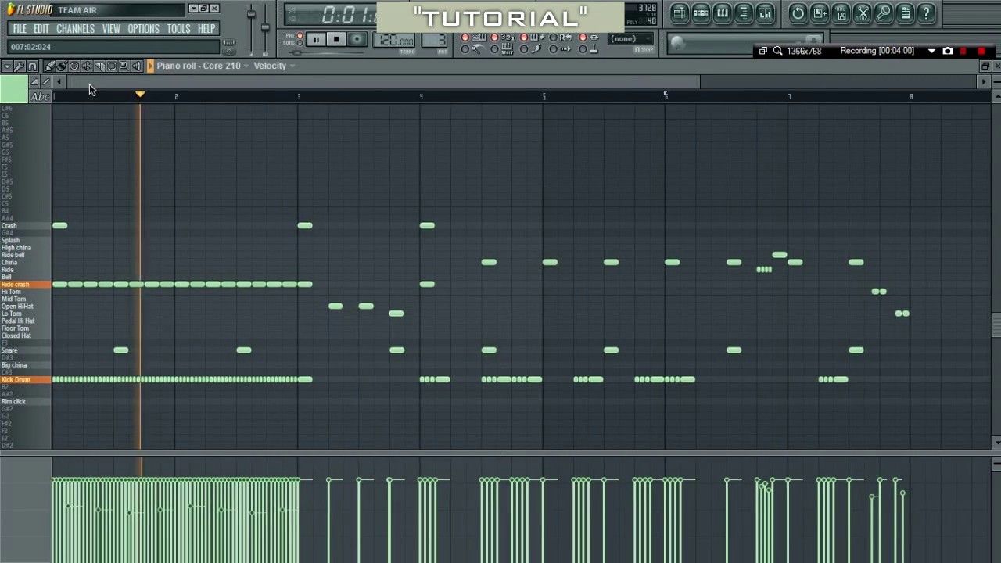
Place Pattern 1, Pattern 2 and Pattern 3 one after another on playlist Track 1, starting at bars 1, 17 and 18.
{"action": "left_click", "coordinate": [997, 65]}
{"action": "left_click", "coordinate": [679, 12]}
{"action": "scroll", "coordinate": [437, 48], "scroll_direction": "down", "scroll_amount": 2}
{"action": "left_click", "coordinate": [100, 117]}
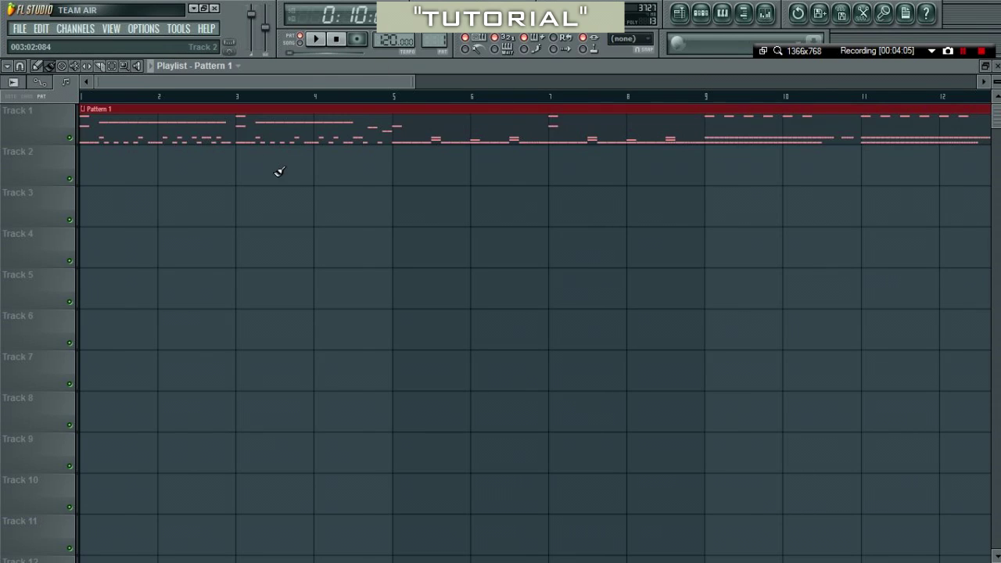
{"action": "scroll", "coordinate": [278, 171], "scroll_direction": "down", "scroll_amount": 3}
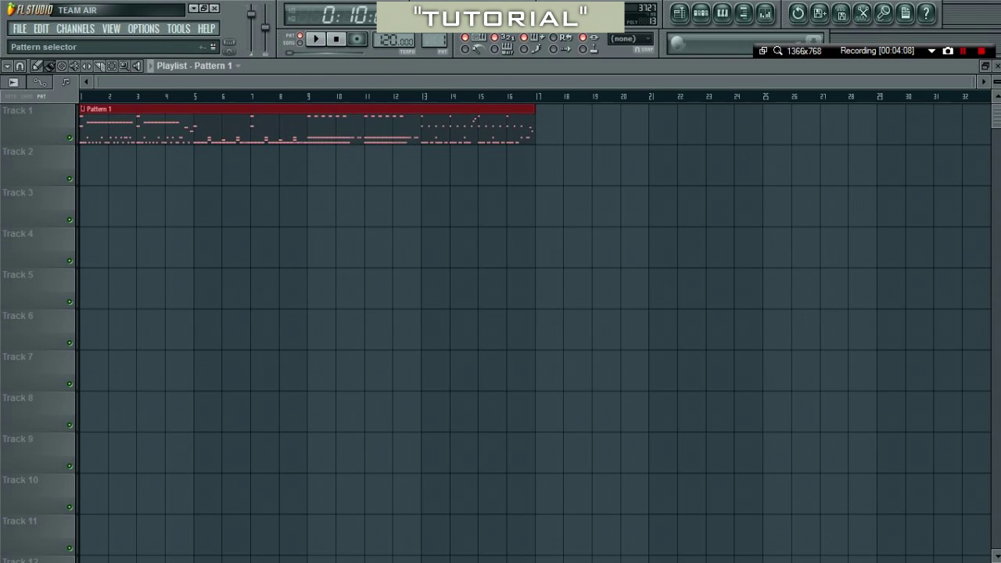
{"action": "left_click", "coordinate": [551, 119]}
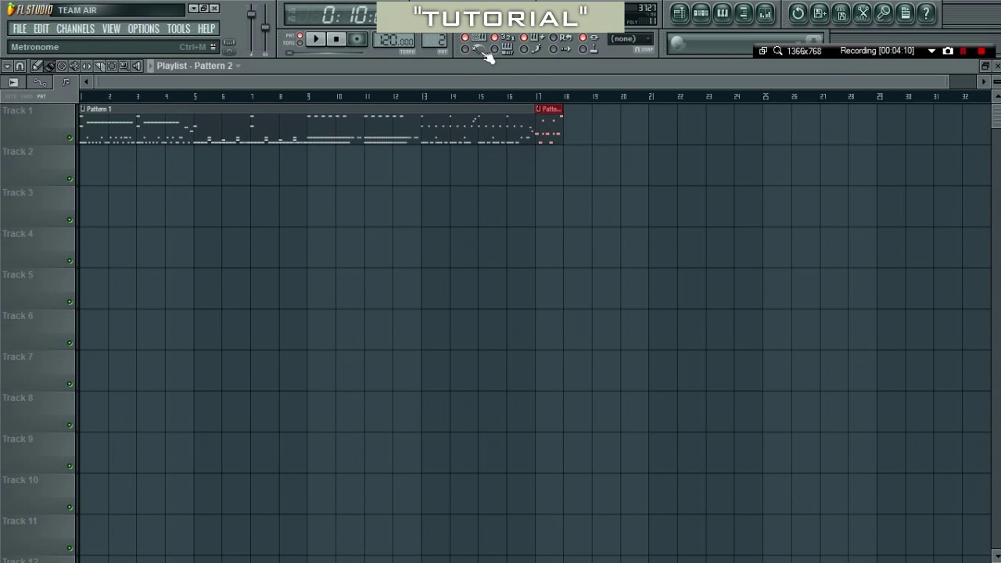
{"action": "left_click", "coordinate": [580, 121]}
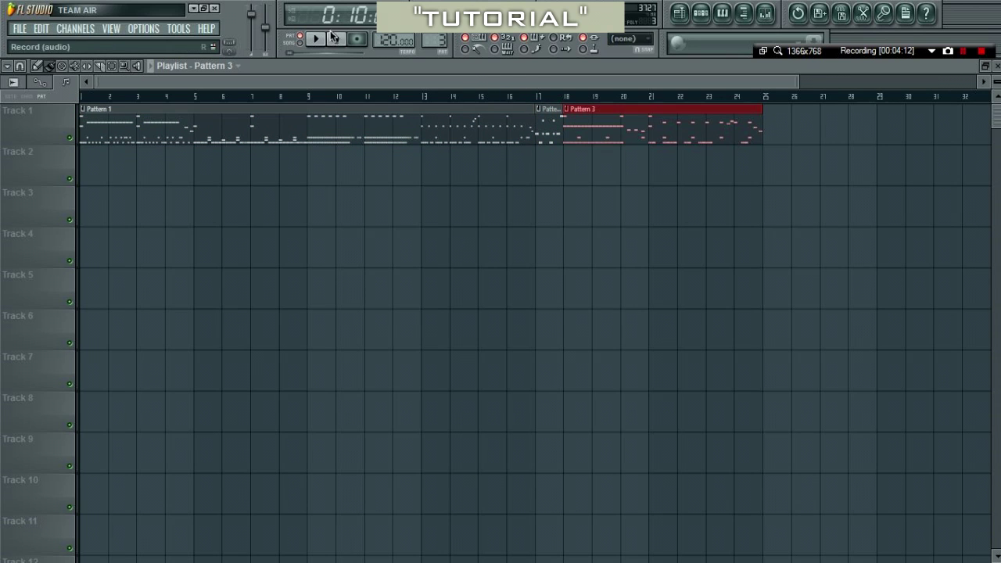
Play the arranged song from just before bar 16 through the end of Pattern 3, and stop playback.
{"action": "left_click", "coordinate": [510, 98]}
{"action": "key", "text": "space"}
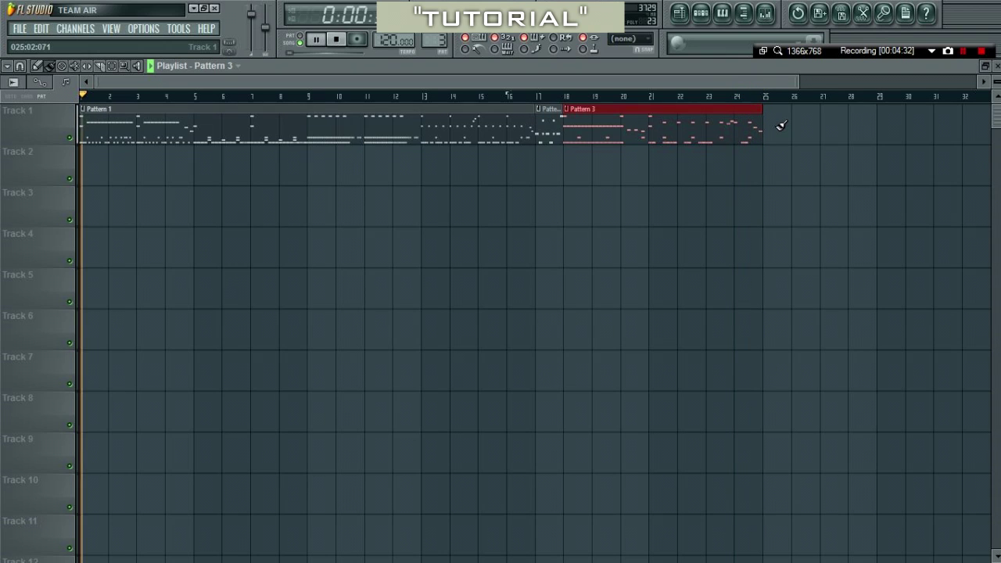
{"action": "left_click", "coordinate": [338, 41]}
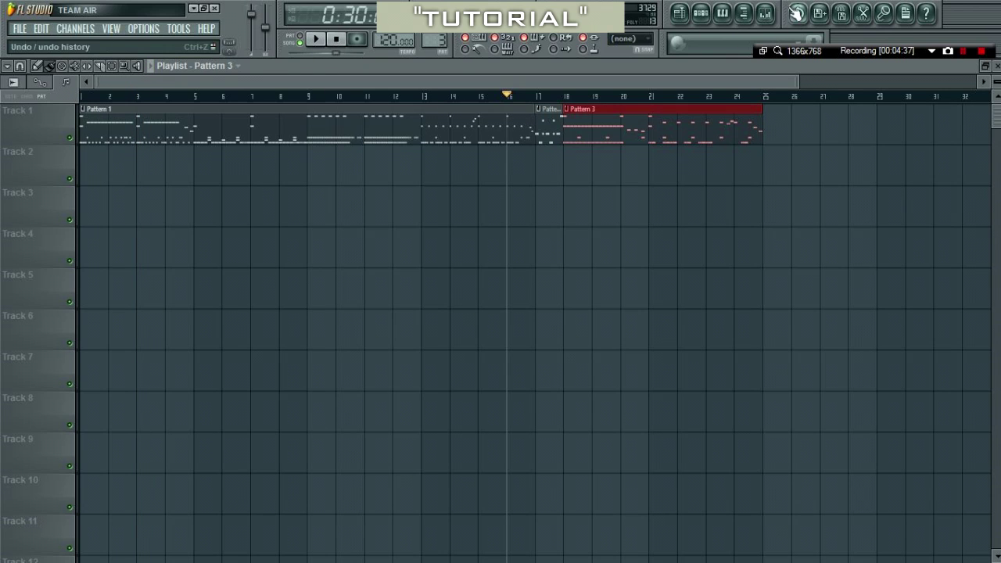
Look through the Samples folders in the browser for a suitable effect sound.
{"action": "left_click", "coordinate": [755, 17]}
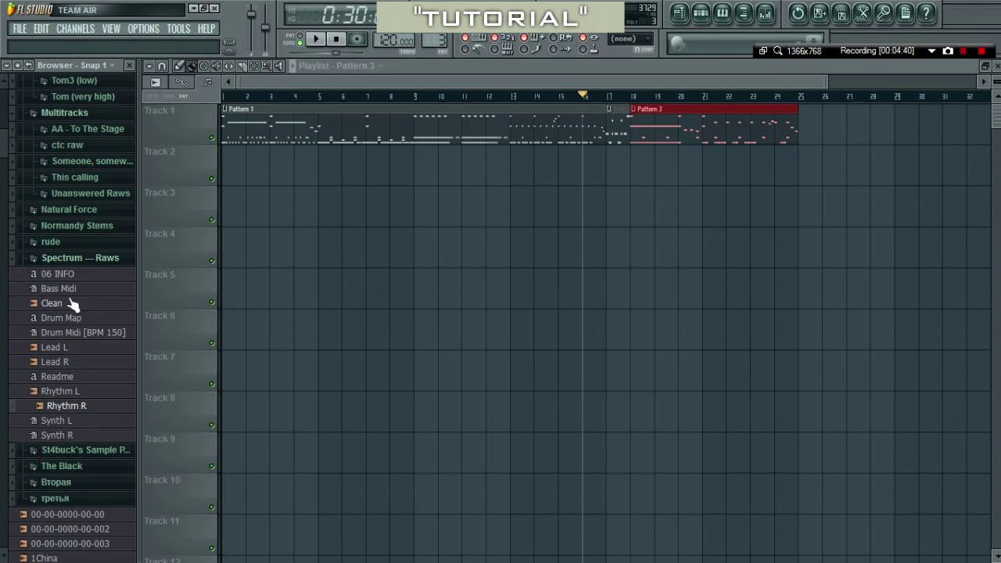
{"action": "scroll", "coordinate": [70, 304], "scroll_direction": "up", "scroll_amount": 7}
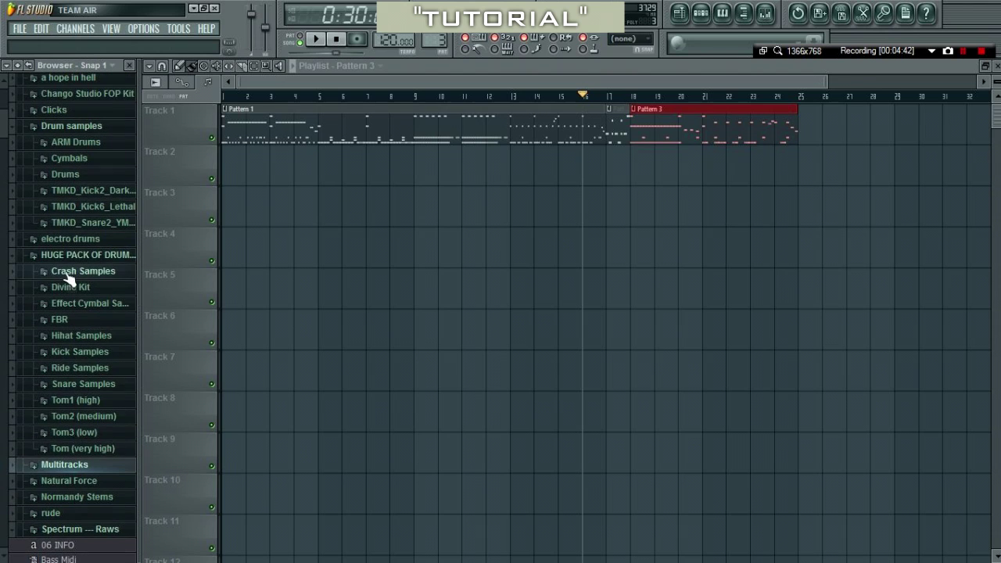
{"action": "left_click", "coordinate": [38, 255]}
{"action": "scroll", "coordinate": [47, 149], "scroll_direction": "up", "scroll_amount": 5}
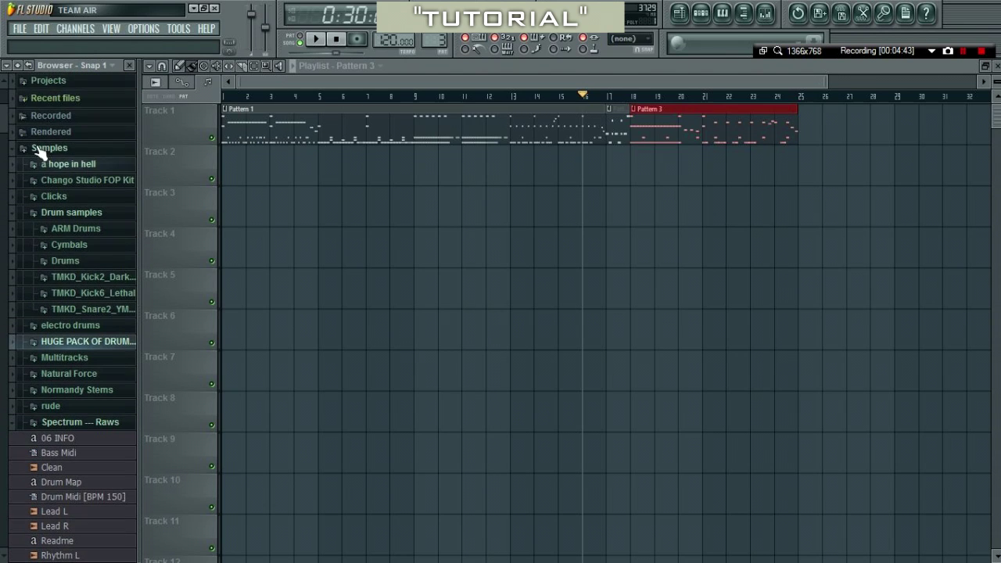
{"action": "left_click", "coordinate": [22, 67]}
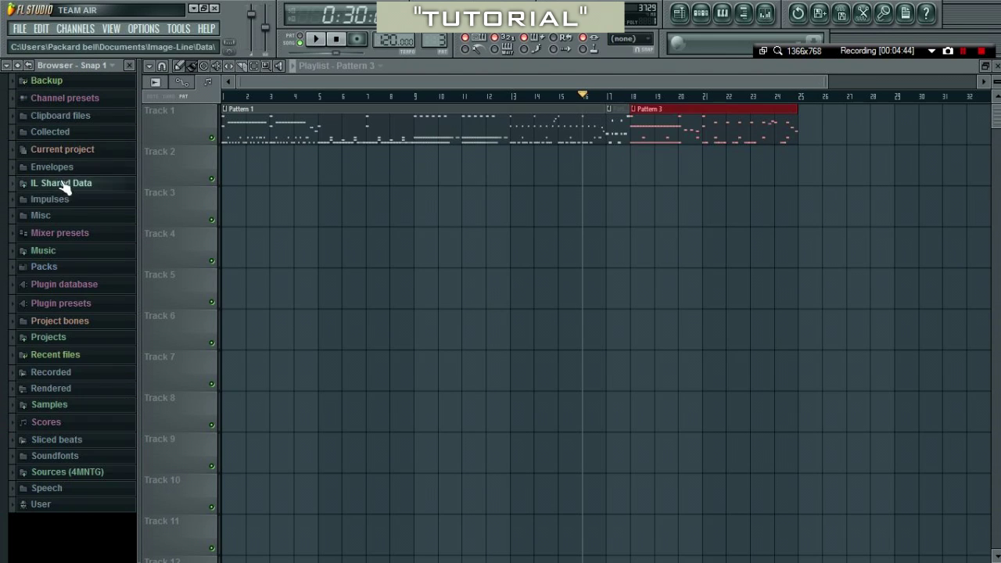
{"action": "left_click", "coordinate": [69, 403]}
{"action": "scroll", "coordinate": [74, 317], "scroll_direction": "up", "scroll_amount": 3}
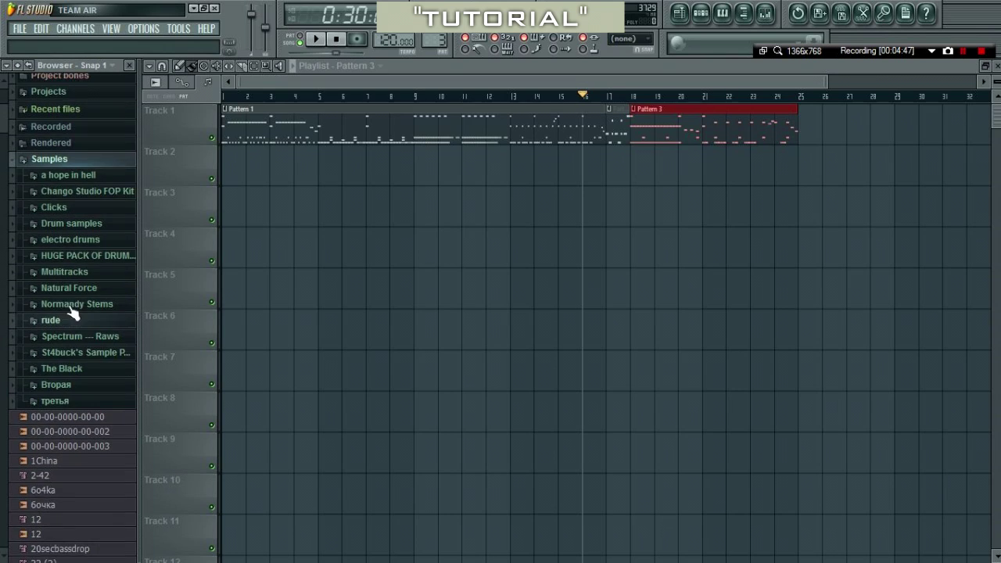
{"action": "left_click", "coordinate": [51, 166]}
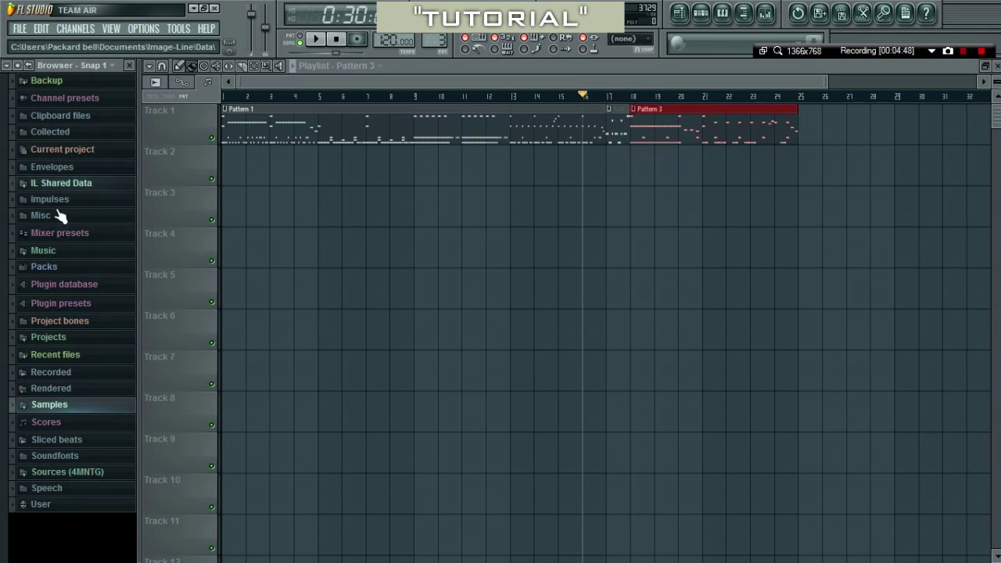
Open the bass sounds folder within the Sound FX folders of Sources (4MNTG) and preview the build up sound+barrett sound sample.
{"action": "left_click", "coordinate": [73, 472]}
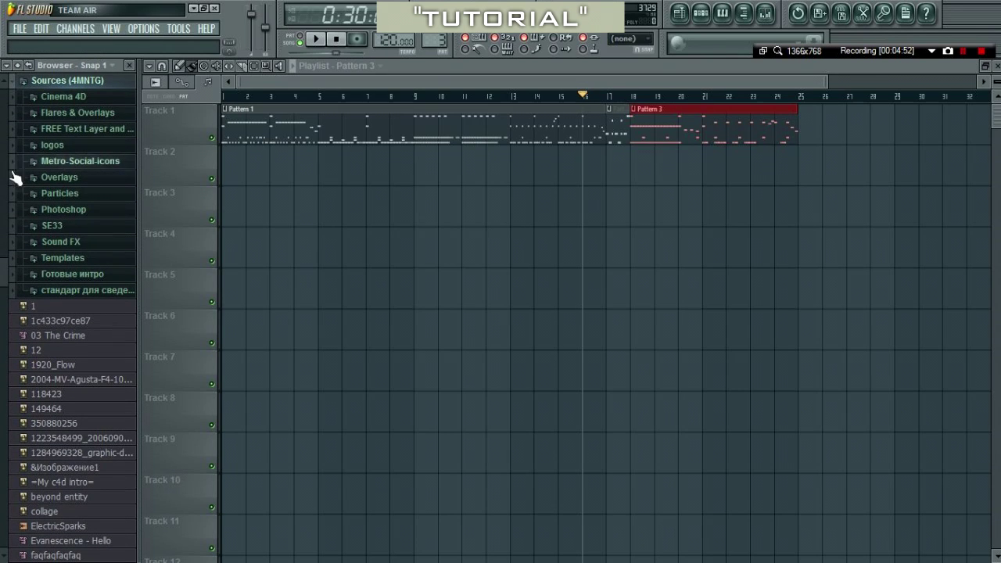
{"action": "left_click", "coordinate": [75, 244]}
{"action": "scroll", "coordinate": [74, 250], "scroll_direction": "down", "scroll_amount": 7}
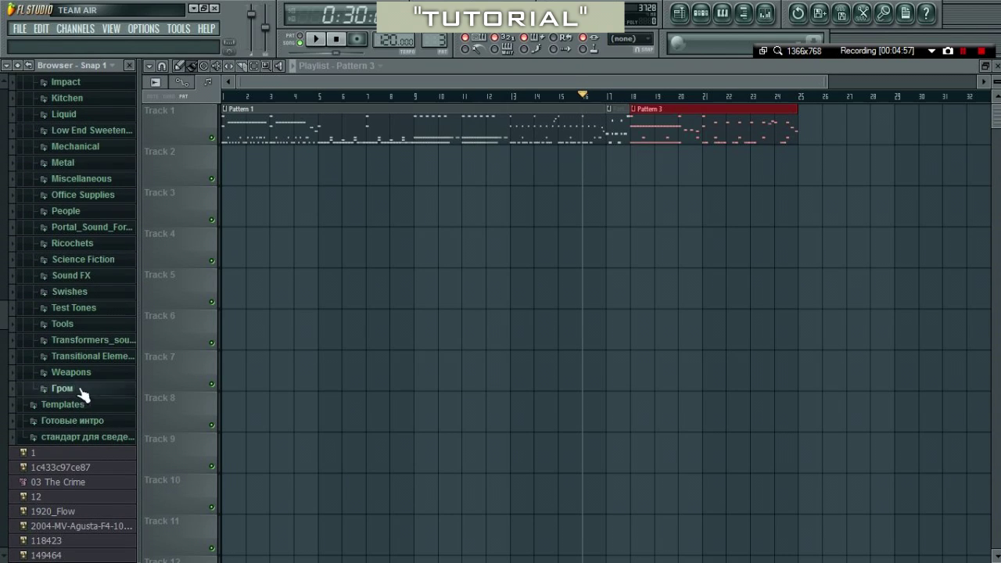
{"action": "left_click", "coordinate": [71, 275]}
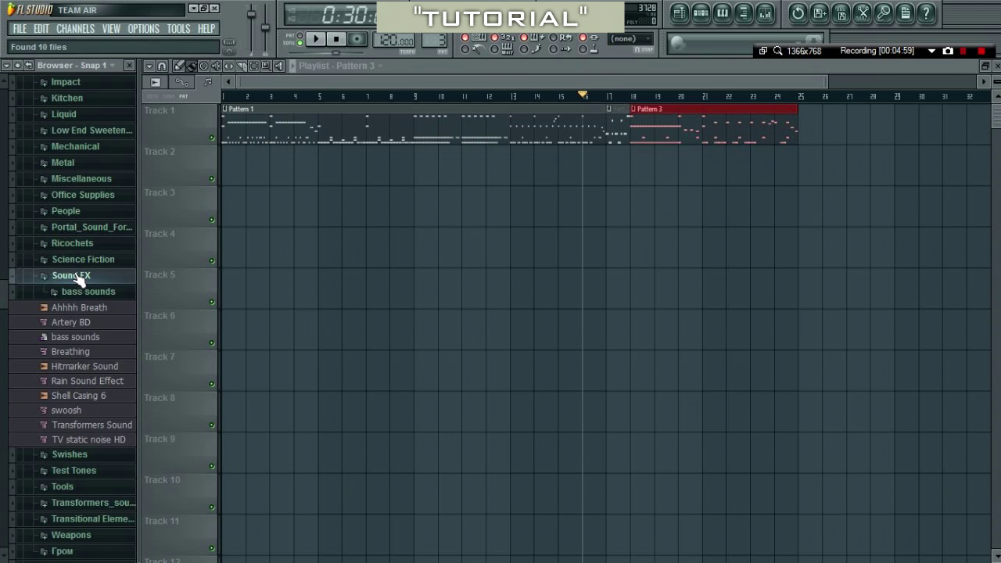
{"action": "left_click", "coordinate": [84, 293]}
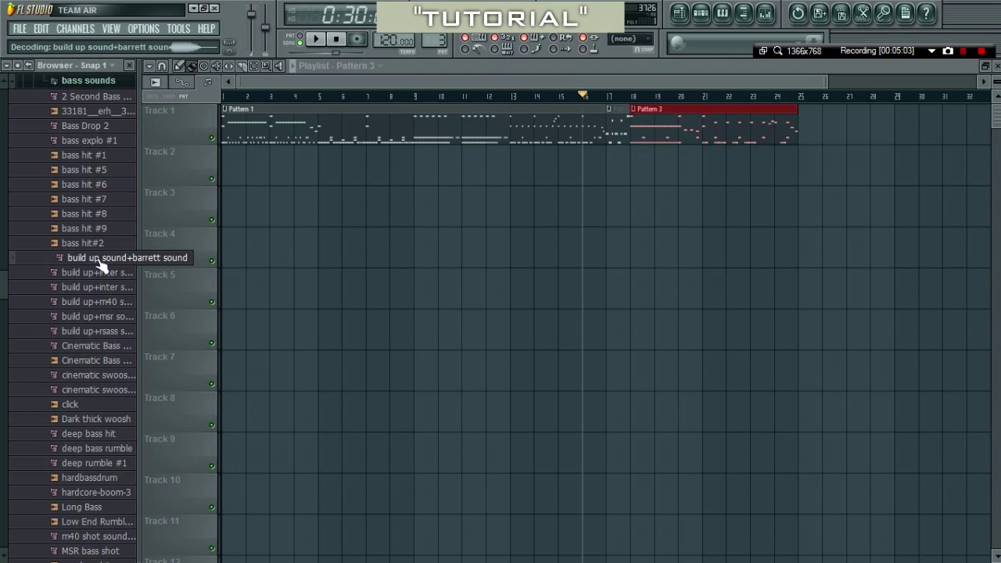
Place the build up sound+barrett sound sample on Track 2 at bar 20 and lower its channel volume to 24%.
{"action": "left_click_drag", "start_coordinate": [393, 171], "coordinate": [687, 164]}
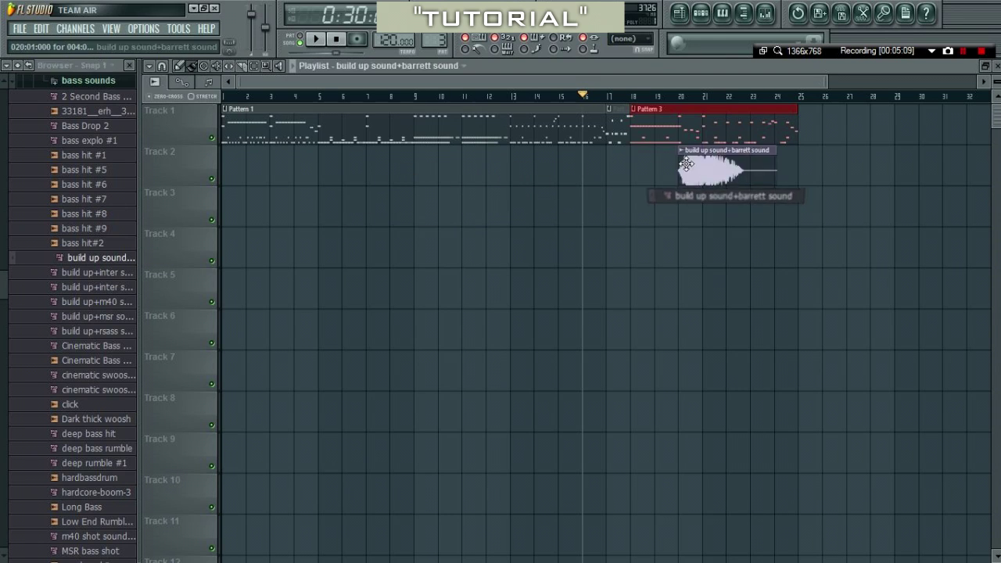
{"action": "left_click", "coordinate": [132, 66]}
{"action": "double_click", "coordinate": [651, 182]}
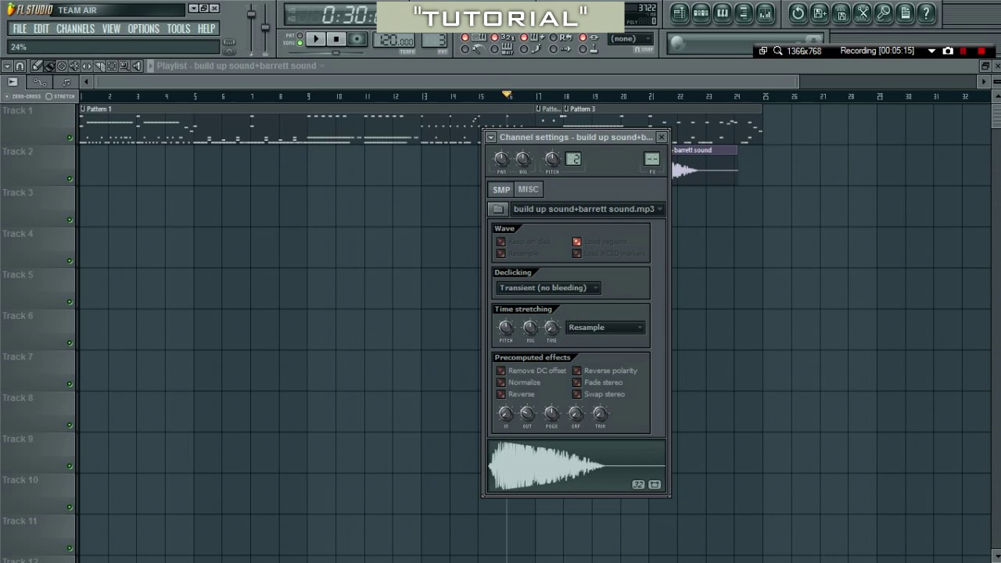
{"action": "left_click", "coordinate": [662, 138]}
Move the build-up clip on Track 2 a little under half a bar earlier and play the song from bar 18.
{"action": "scroll", "coordinate": [695, 196], "scroll_direction": "up", "scroll_amount": 5}
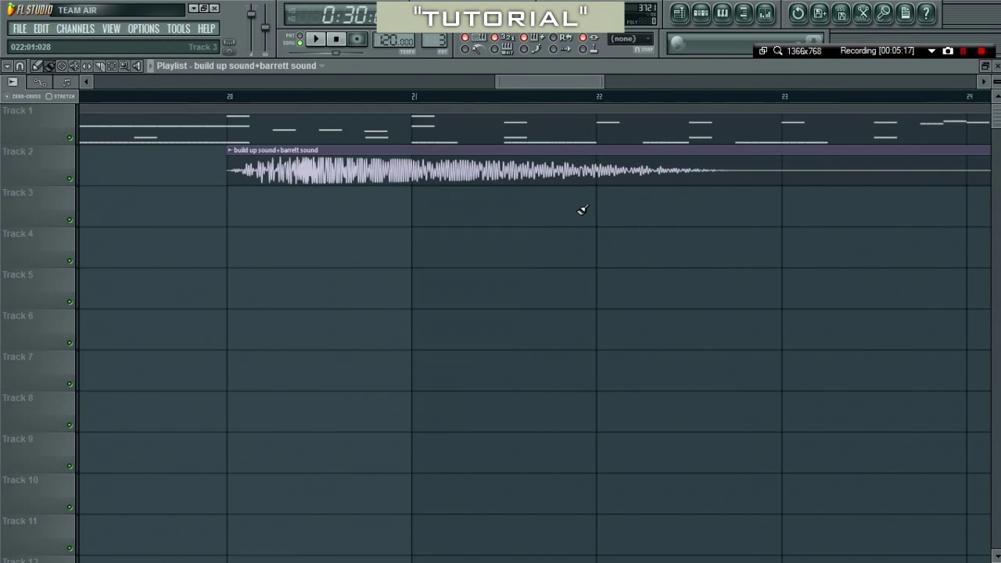
{"action": "mouse_move", "coordinate": [518, 85]}
{"action": "left_mouse_down"}
{"action": "mouse_move", "coordinate": [491, 83]}
{"action": "mouse_move", "coordinate": [511, 84]}
{"action": "left_mouse_up"}
{"action": "left_click_drag", "start_coordinate": [588, 175], "coordinate": [510, 176]}
{"action": "scroll", "coordinate": [513, 237], "scroll_direction": "down", "scroll_amount": 3}
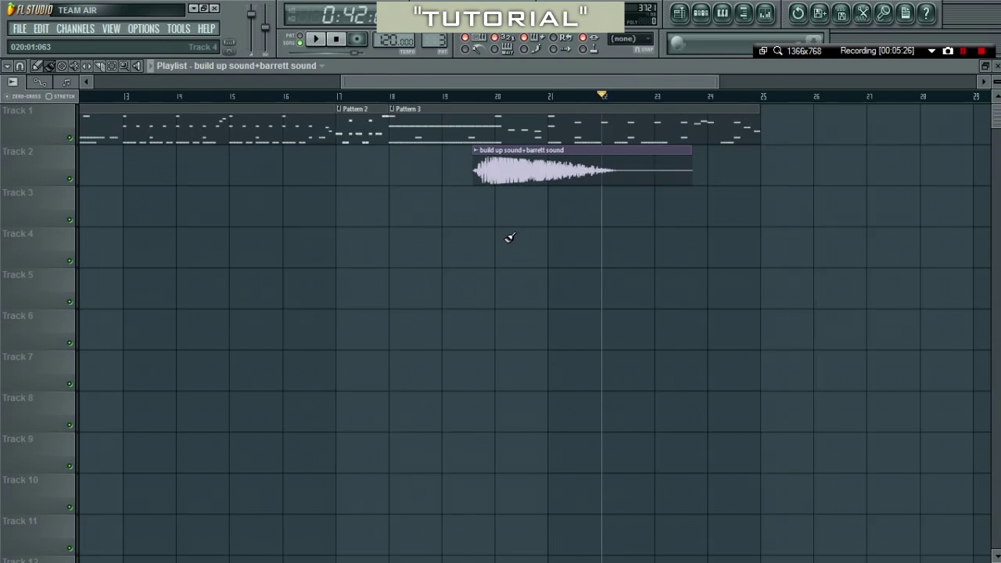
{"action": "left_click", "coordinate": [422, 98]}
{"action": "key", "text": "space"}
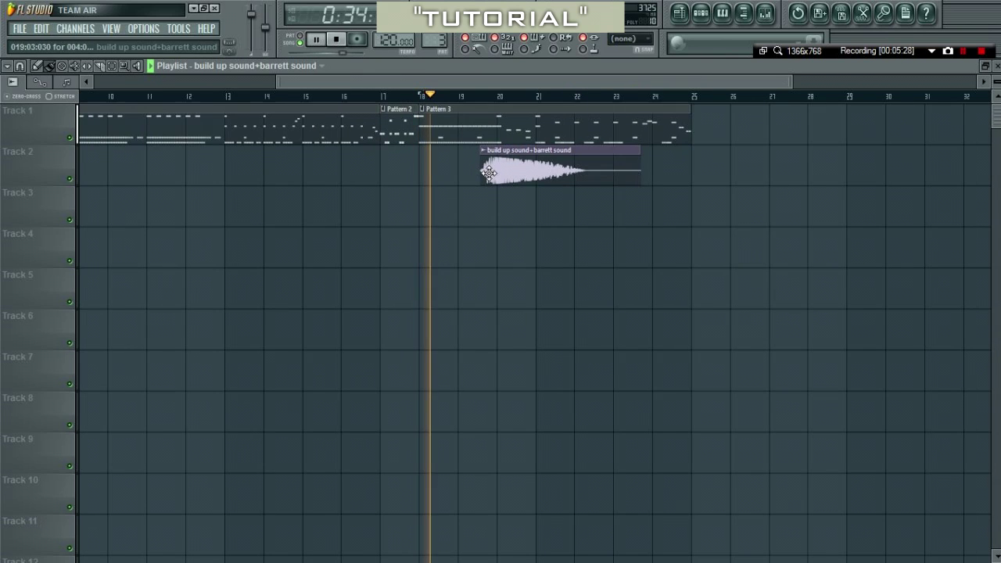
Move the build-up clip one bar later, duplicate it directly behind itself on Track 2, and stop playback.
{"action": "left_click_drag", "start_coordinate": [488, 168], "coordinate": [514, 166]}
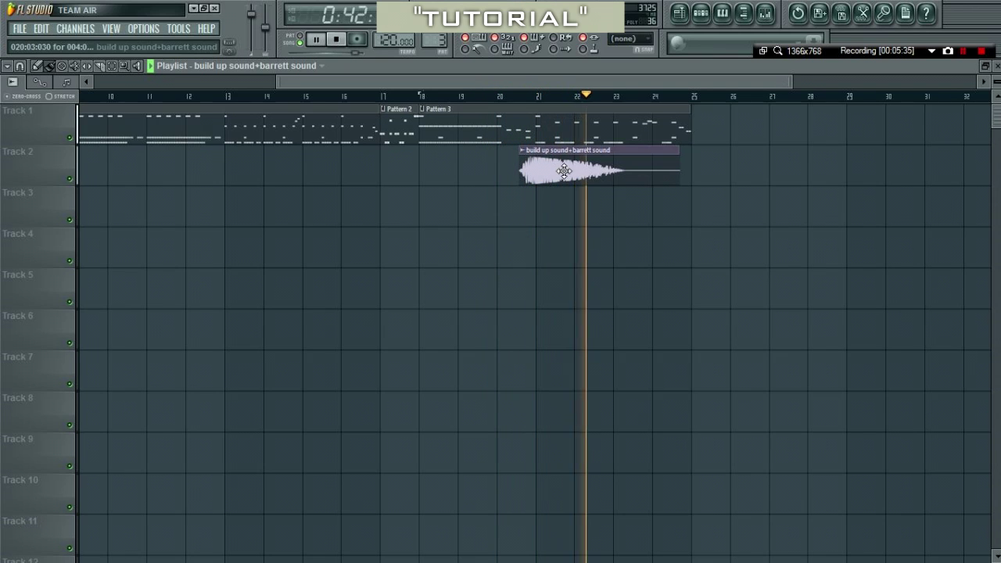
{"action": "left_click_drag", "start_coordinate": [563, 170], "coordinate": [736, 174]}
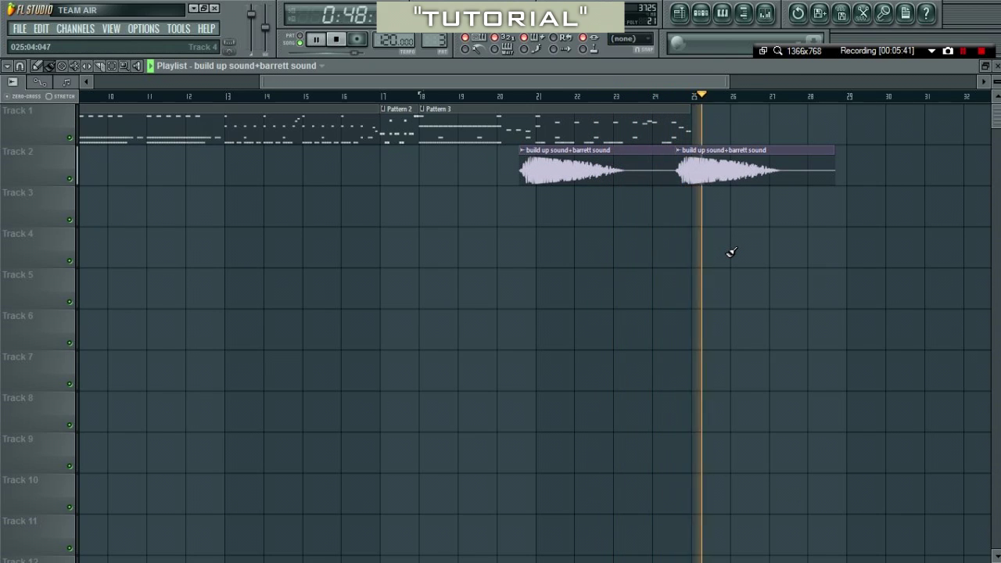
{"action": "key", "text": "space"}
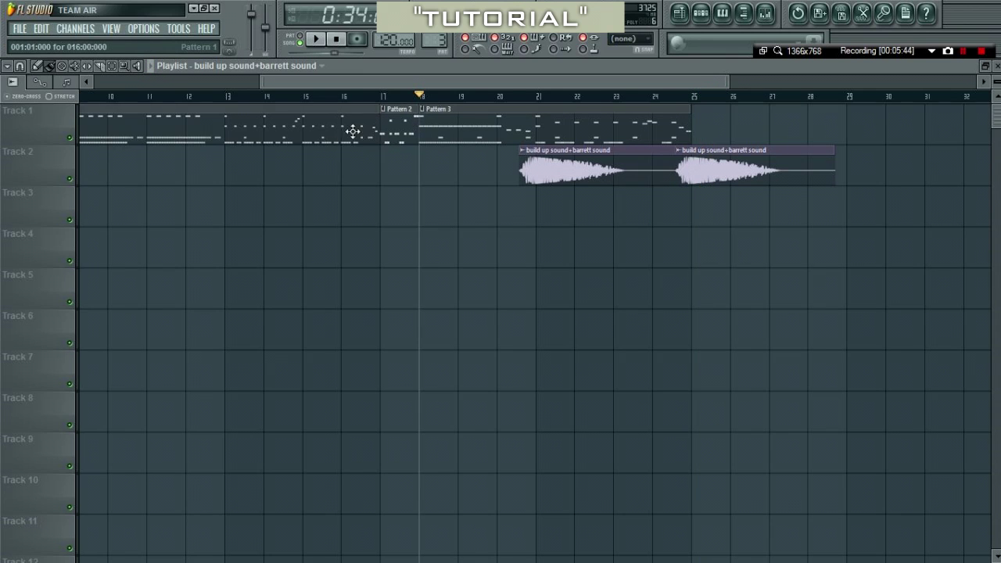
Add a Pattern 1 clip on Track 1 at bar 25 and shorten it to one bar.
{"action": "scroll", "coordinate": [306, 162], "scroll_direction": "down", "scroll_amount": 3}
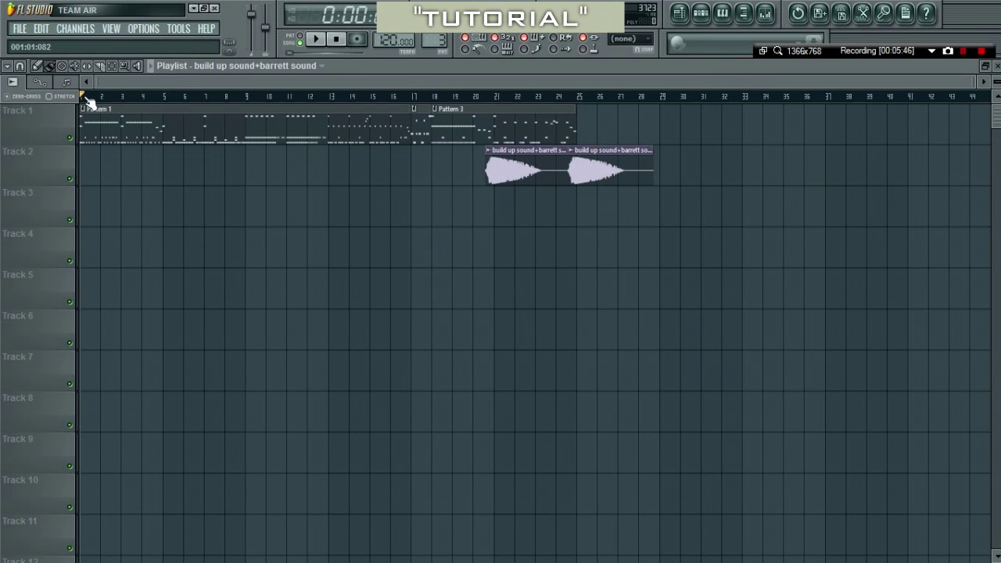
{"action": "left_click", "coordinate": [583, 121]}
{"action": "left_click_drag", "start_coordinate": [886, 126], "coordinate": [590, 127]}
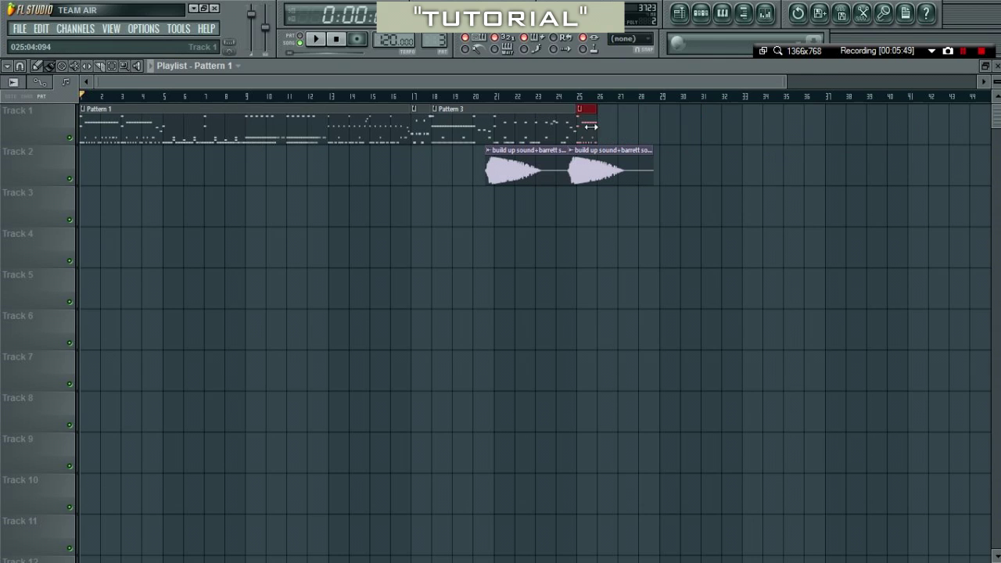
Trim the Pattern 1 clip at bar 25 to just its opening hit using a finer snap, finishing with a coarser snap.
{"action": "scroll", "coordinate": [644, 145], "scroll_direction": "up", "scroll_amount": 5}
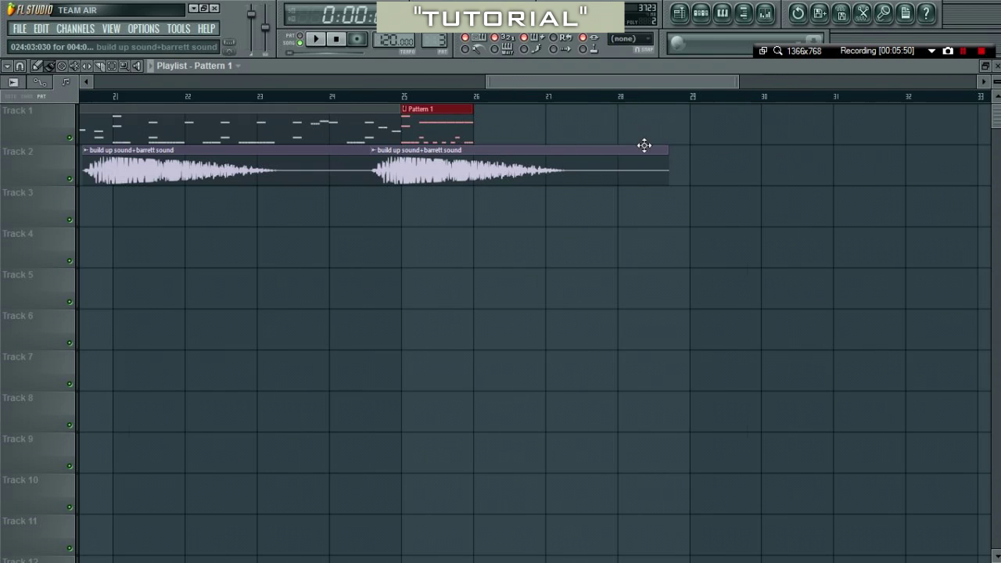
{"action": "left_click", "coordinate": [21, 66]}
{"action": "left_click", "coordinate": [33, 204]}
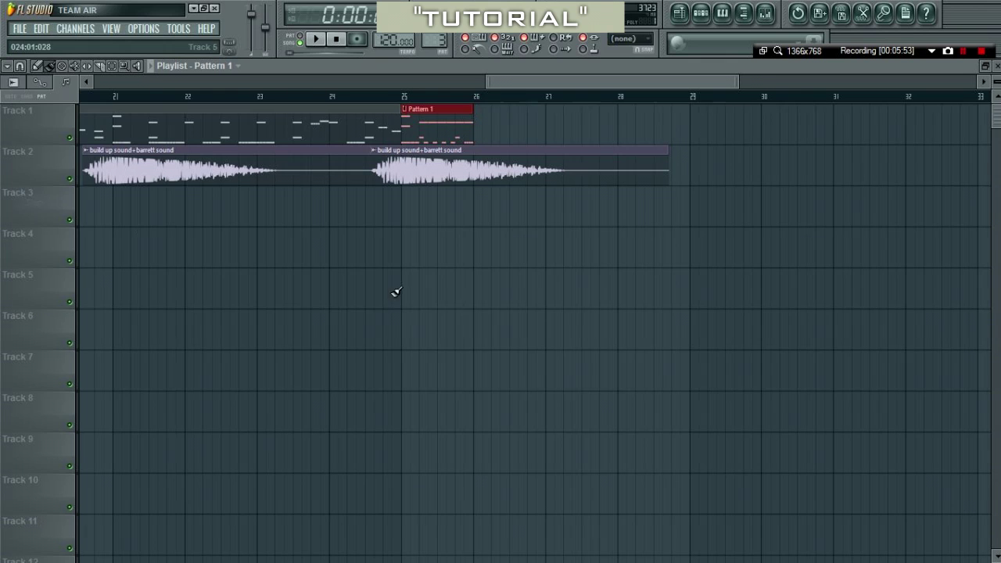
{"action": "scroll", "coordinate": [511, 137], "scroll_direction": "up", "scroll_amount": 3}
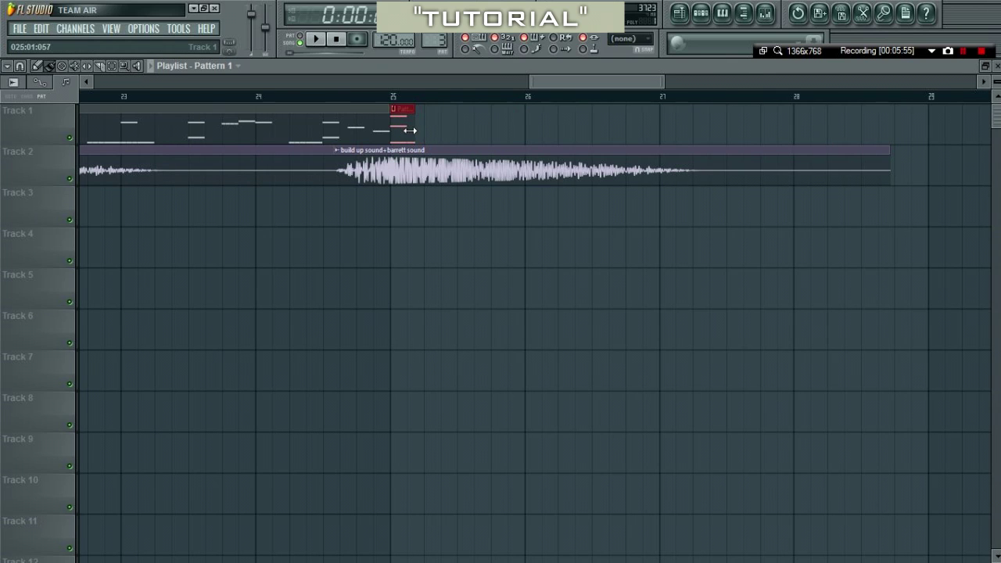
{"action": "scroll", "coordinate": [384, 175], "scroll_direction": "down", "scroll_amount": 5}
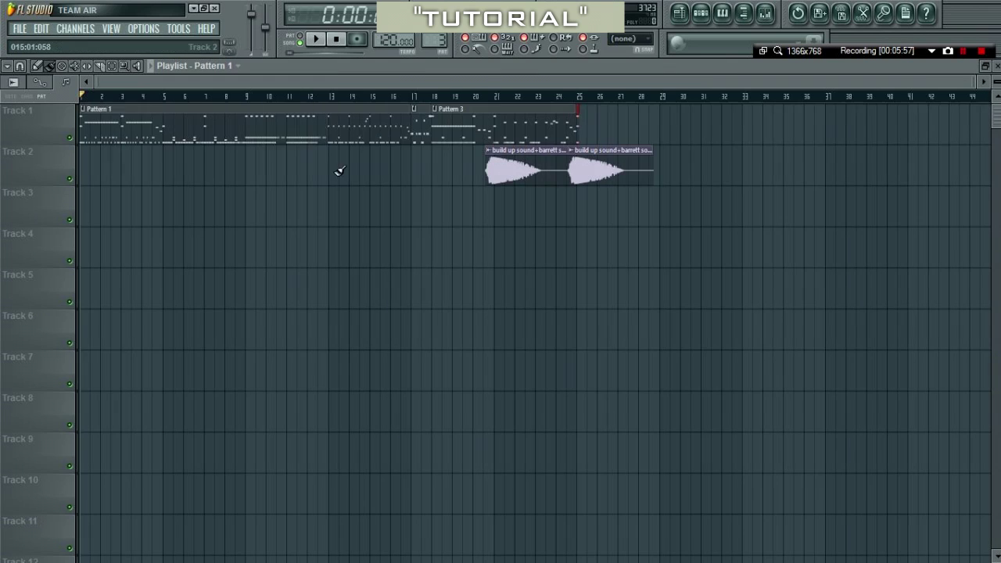
{"action": "left_click", "coordinate": [22, 67]}
{"action": "left_click", "coordinate": [40, 288]}
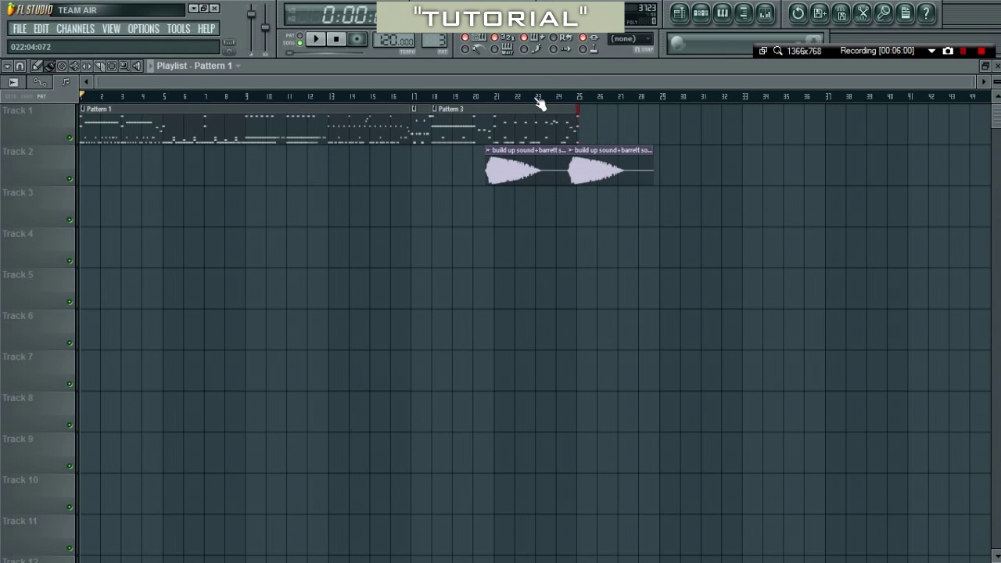
Play the song from bar 23 to hear the ending with the second build-up clip, and stop playback.
{"action": "scroll", "coordinate": [617, 226], "scroll_direction": "up", "scroll_amount": 2}
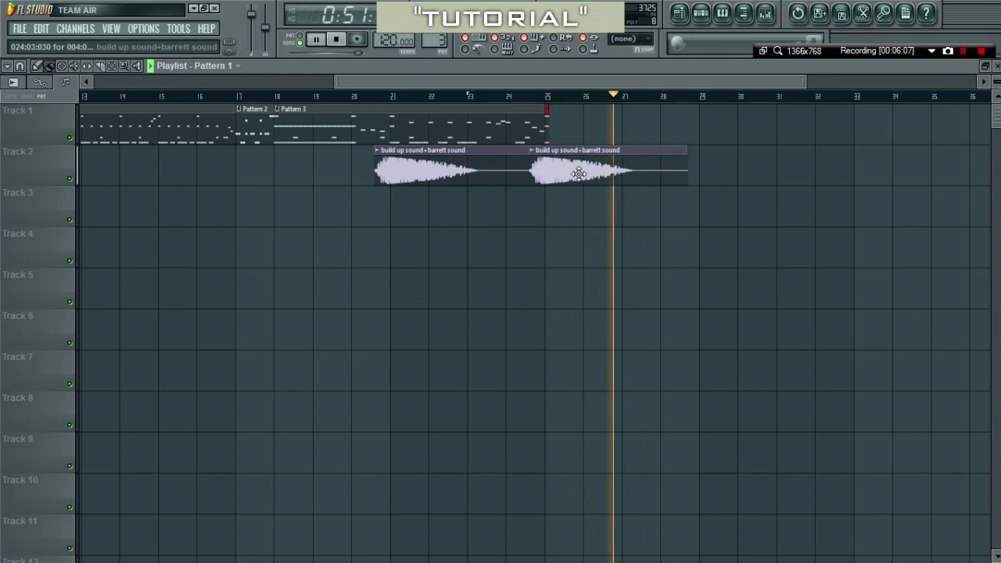
{"action": "left_click", "coordinate": [337, 39]}
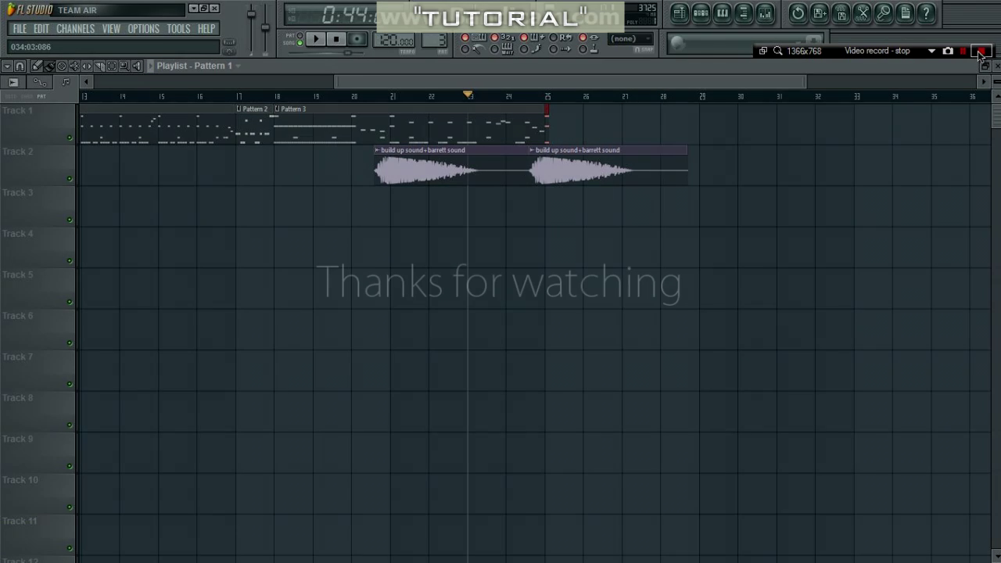